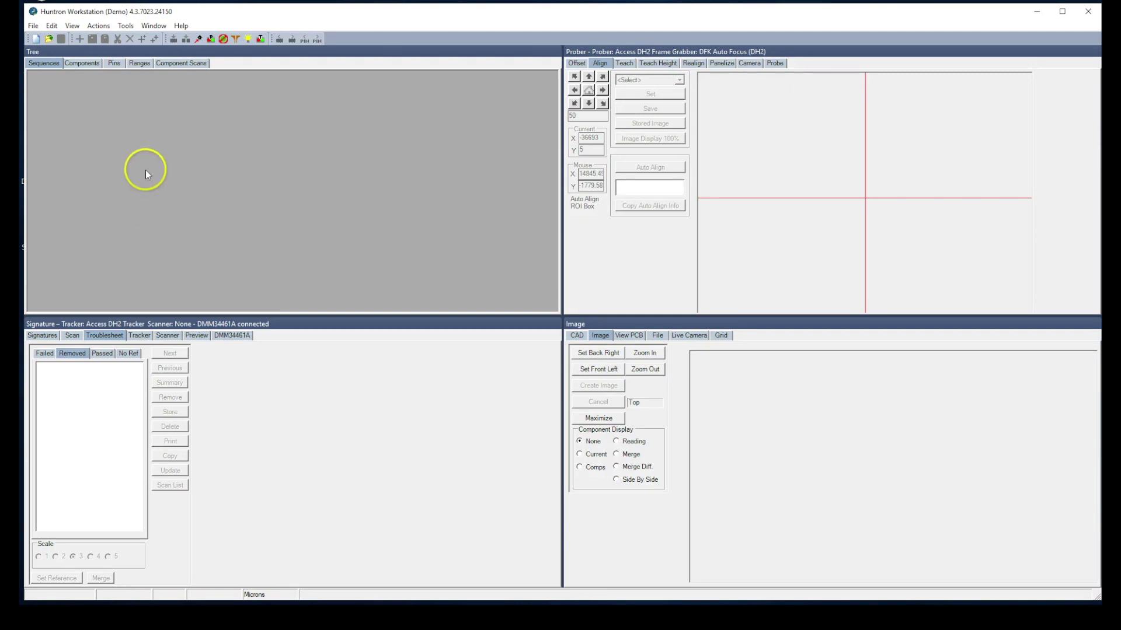
Step: Create a board named 'Demo Board' and save it as Demo Board.hwdb in the Boards folder
{"action": "left_click", "coordinate": [37, 40]}
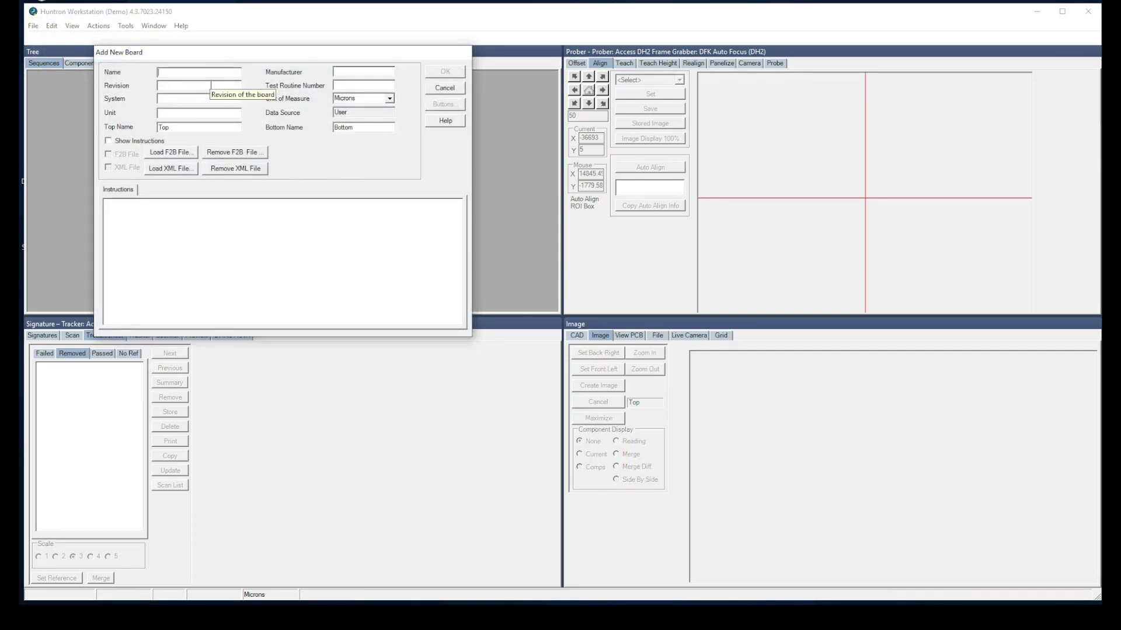
{"action": "type", "text": "Demo Board"}
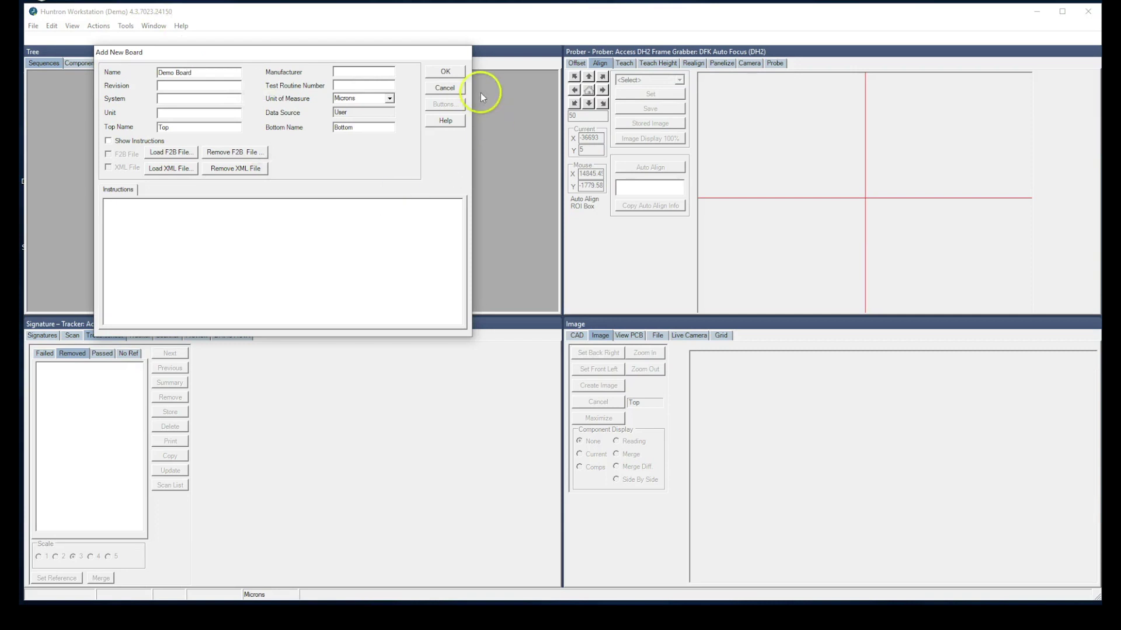
{"action": "left_click", "coordinate": [436, 73]}
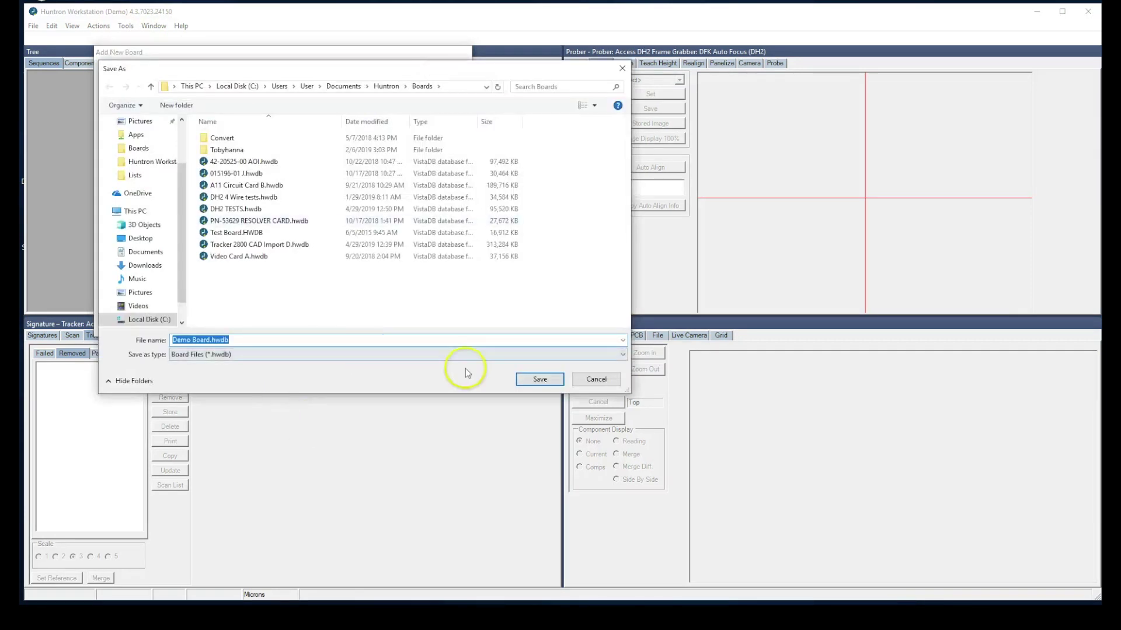
{"action": "left_click", "coordinate": [538, 383]}
{"action": "left_click", "coordinate": [539, 381]}
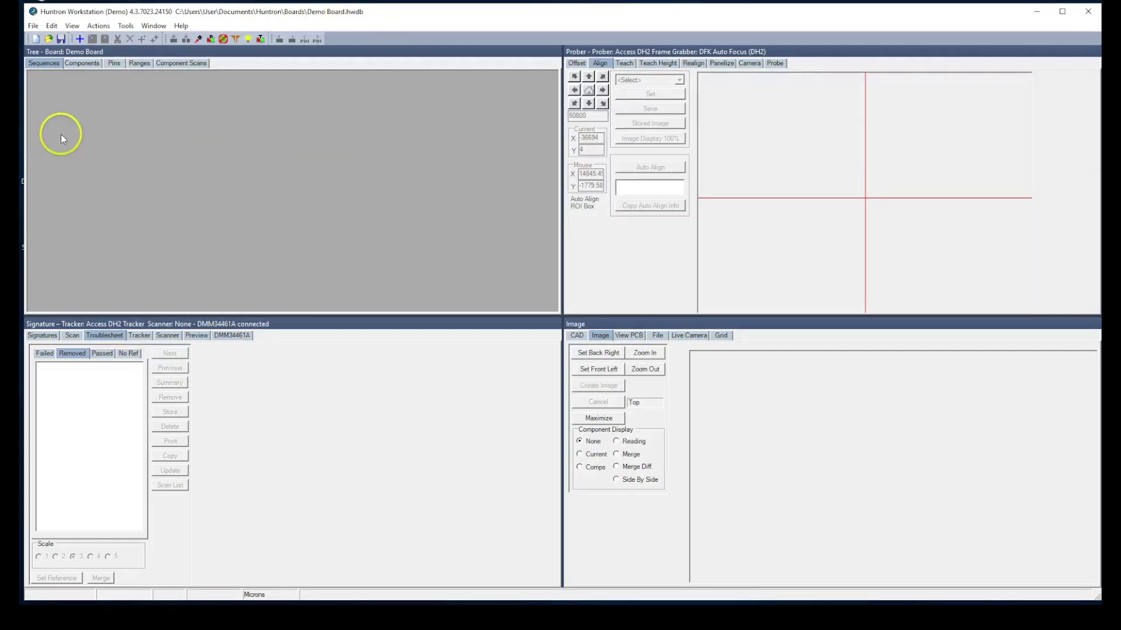
Step: Add a 'Top Side' sequence for the top side in the Middle slot and show its Components list
{"action": "left_click", "coordinate": [42, 62]}
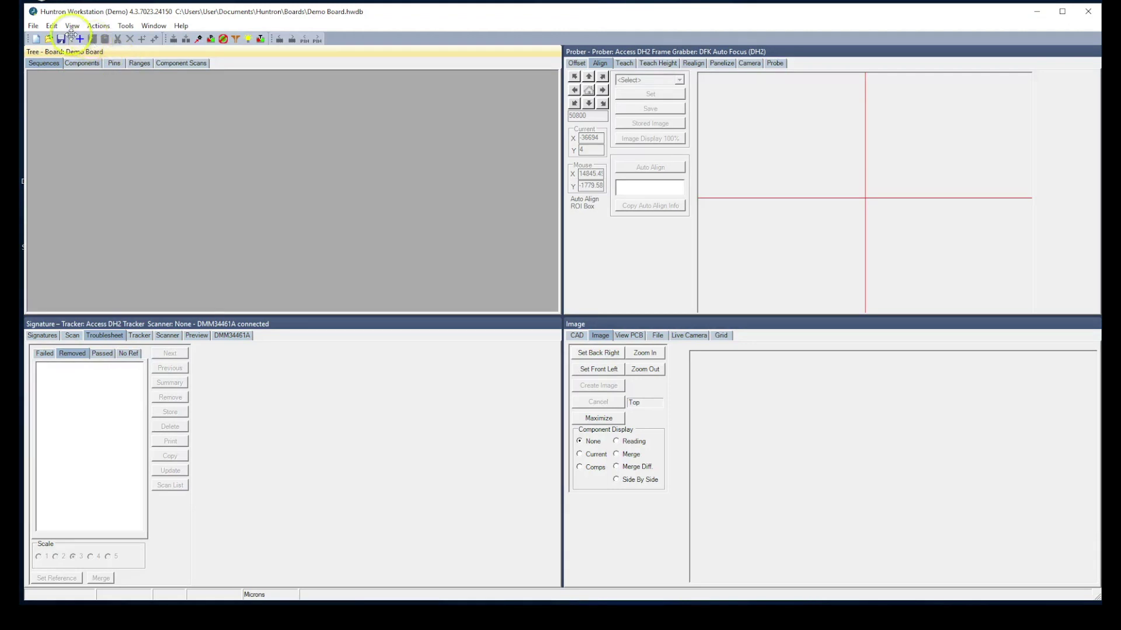
{"action": "left_click", "coordinate": [80, 39]}
{"action": "type", "text": "Top"}
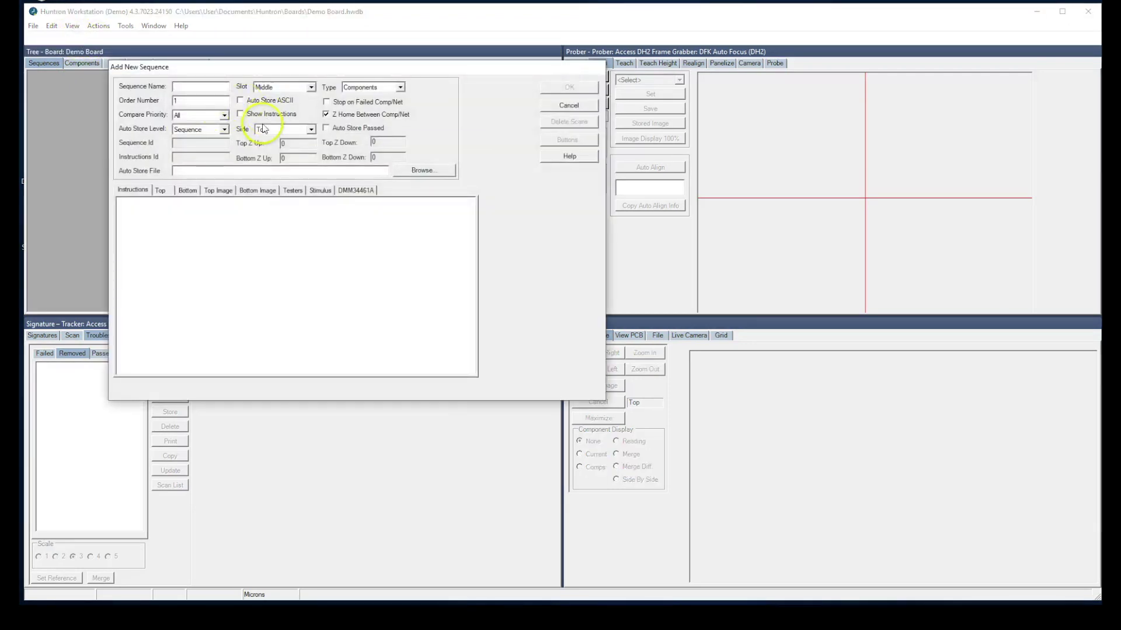
{"action": "type", "text": " S"}
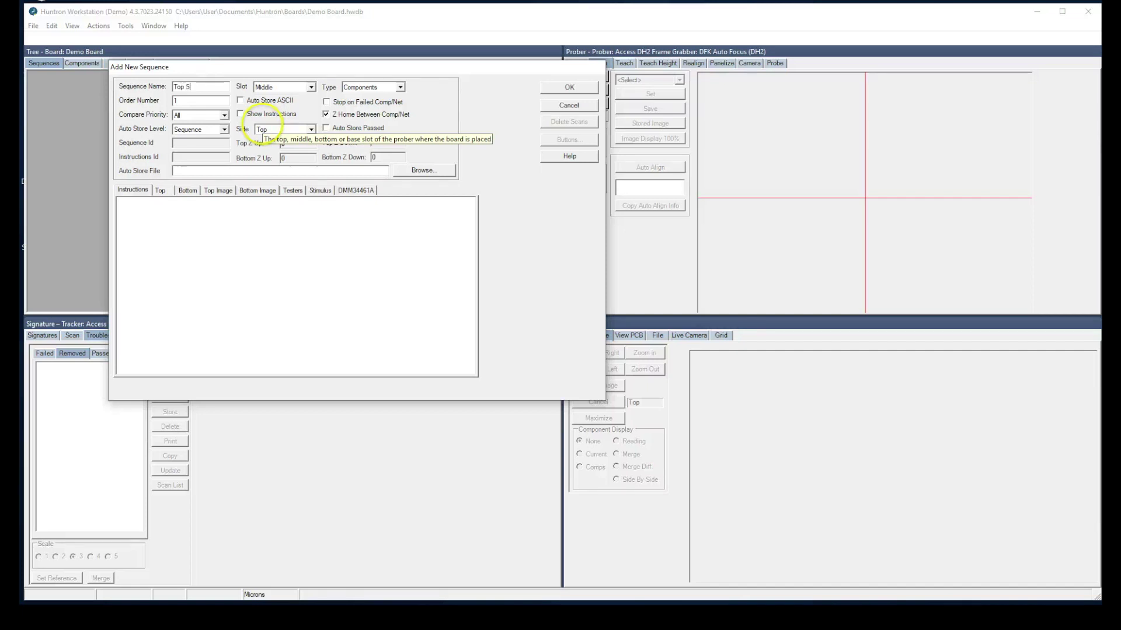
{"action": "type", "text": "ide"}
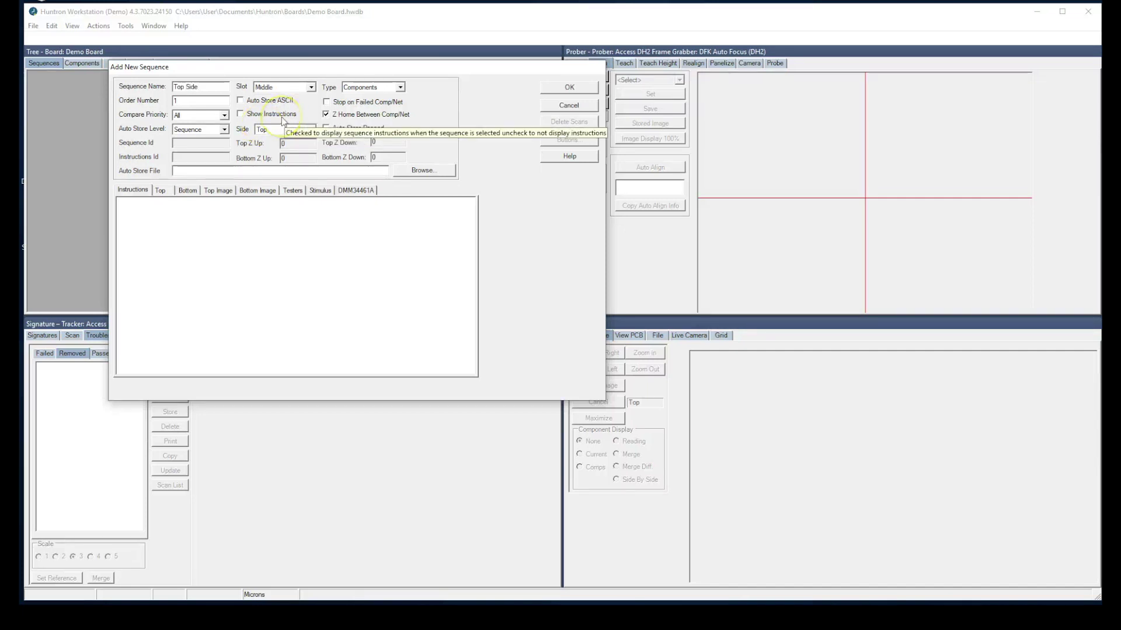
{"action": "left_click", "coordinate": [311, 89]}
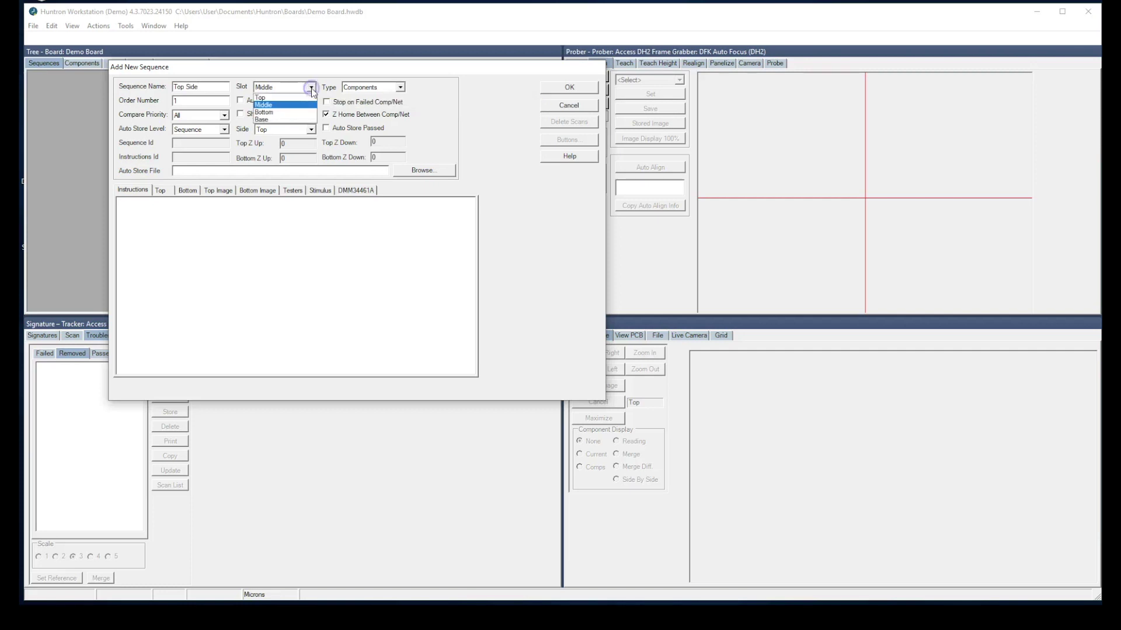
{"action": "left_click", "coordinate": [298, 114]}
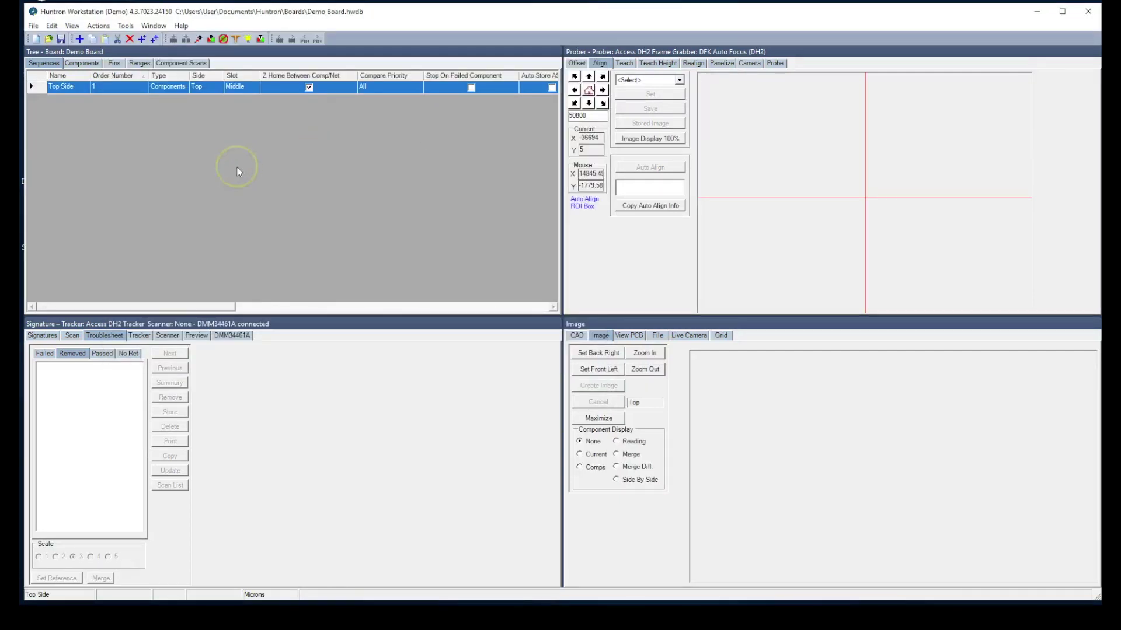
{"action": "left_click", "coordinate": [86, 64]}
{"action": "left_click", "coordinate": [162, 147]}
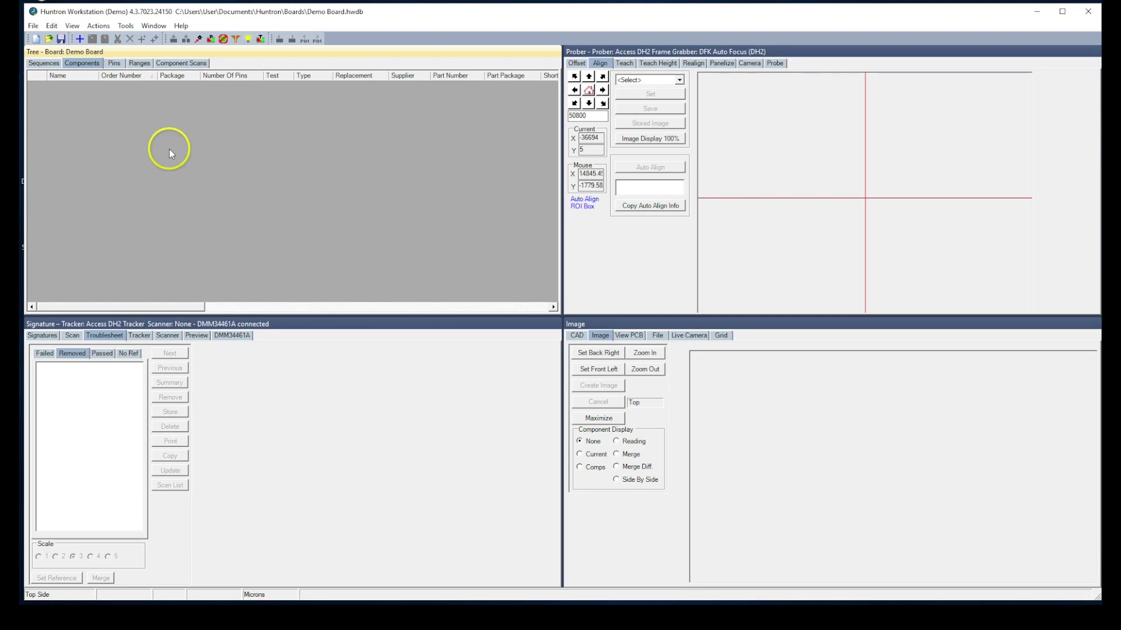
Step: Add component U2 as a 14-pin DIP
{"action": "left_click", "coordinate": [80, 40]}
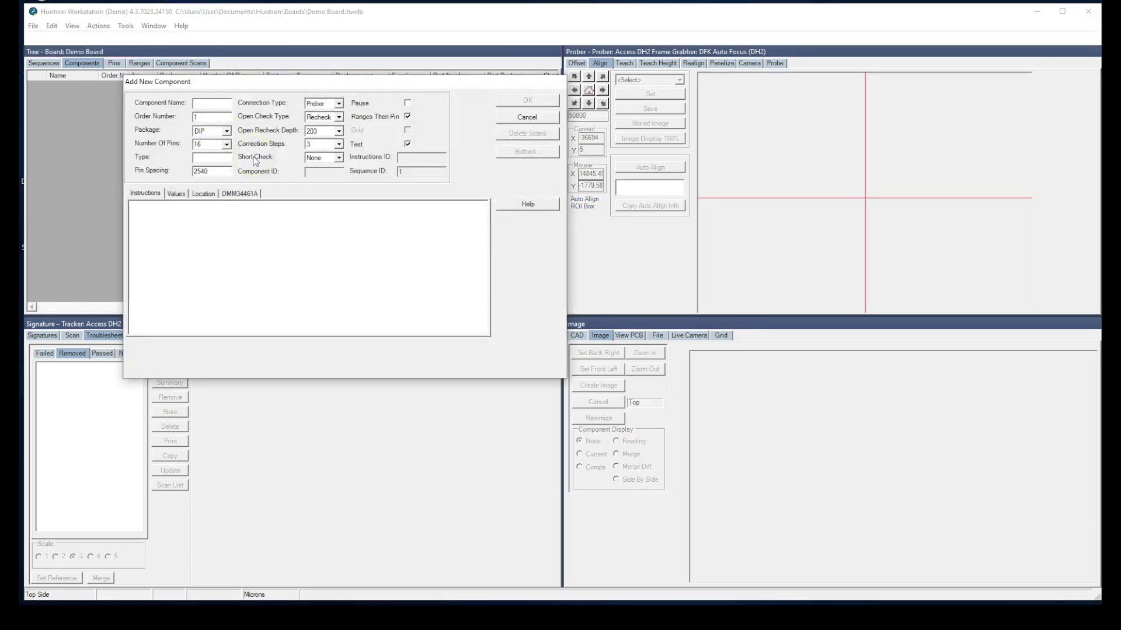
{"action": "type", "text": "U2"}
{"action": "key", "text": "Tab"}
{"action": "key", "text": "Tab"}
{"action": "key", "text": "Tab"}
{"action": "type", "text": "14"}
{"action": "key", "text": "Tab"}
{"action": "type", "text": "1"}
{"action": "left_click", "coordinate": [527, 102]}
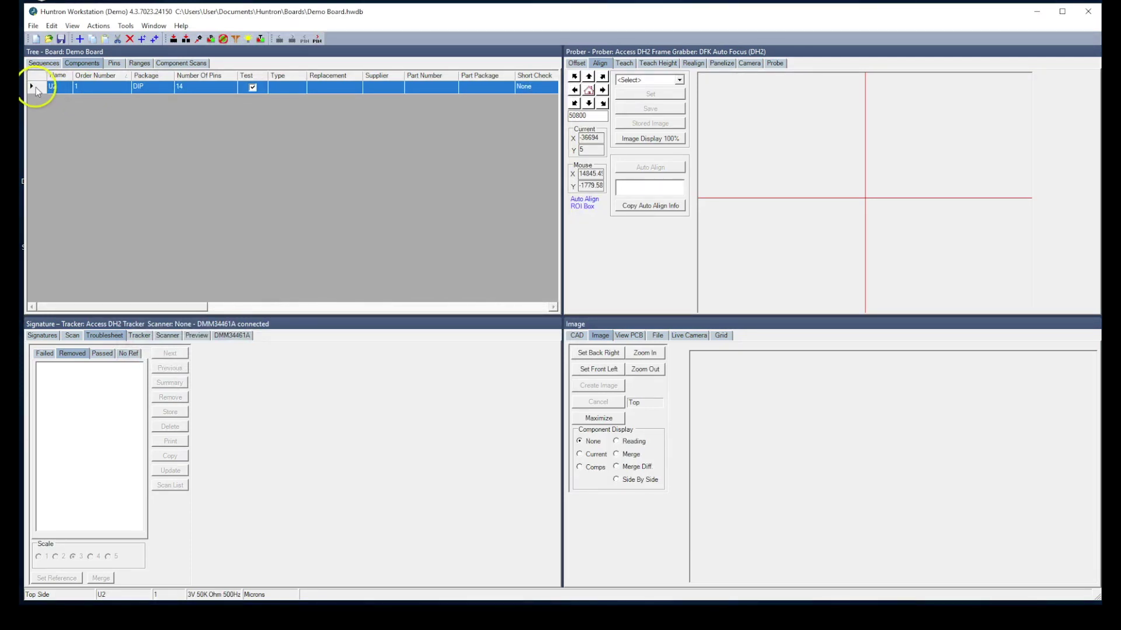
Step: Repeat U2 to build a matching 14-pin DIP component U3
{"action": "right_click", "coordinate": [37, 89]}
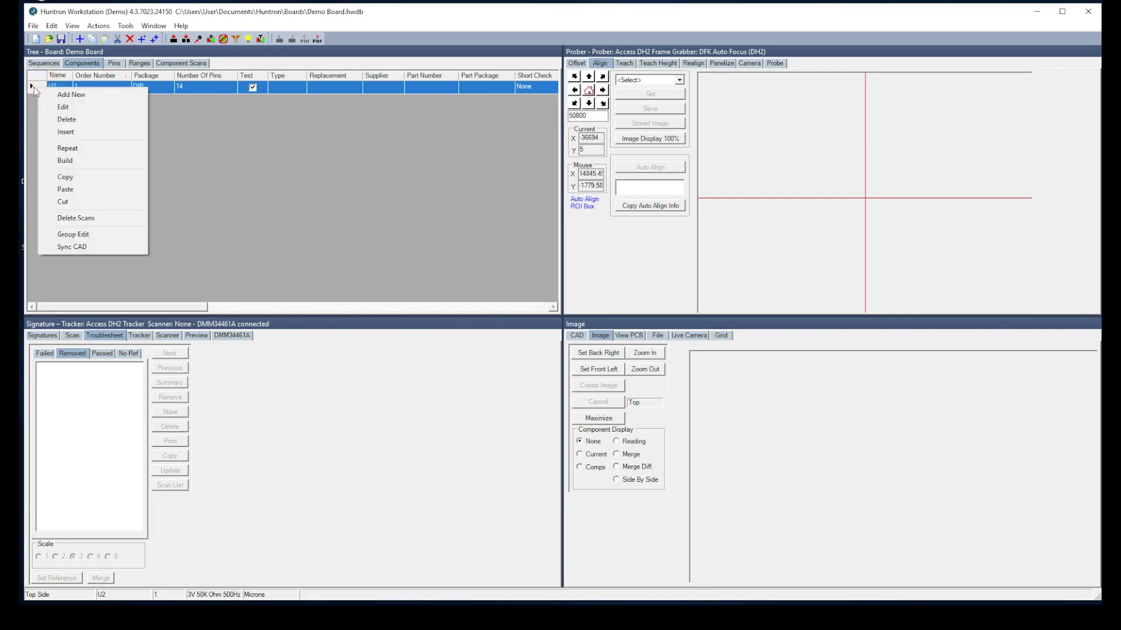
{"action": "left_click", "coordinate": [61, 150]}
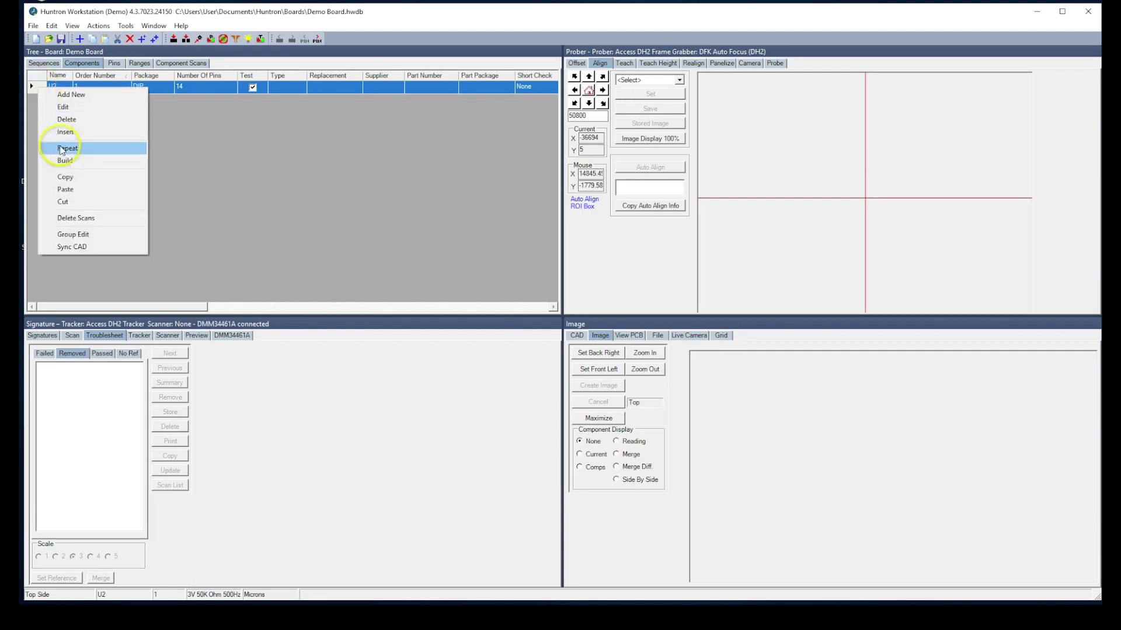
{"action": "left_click", "coordinate": [67, 161]}
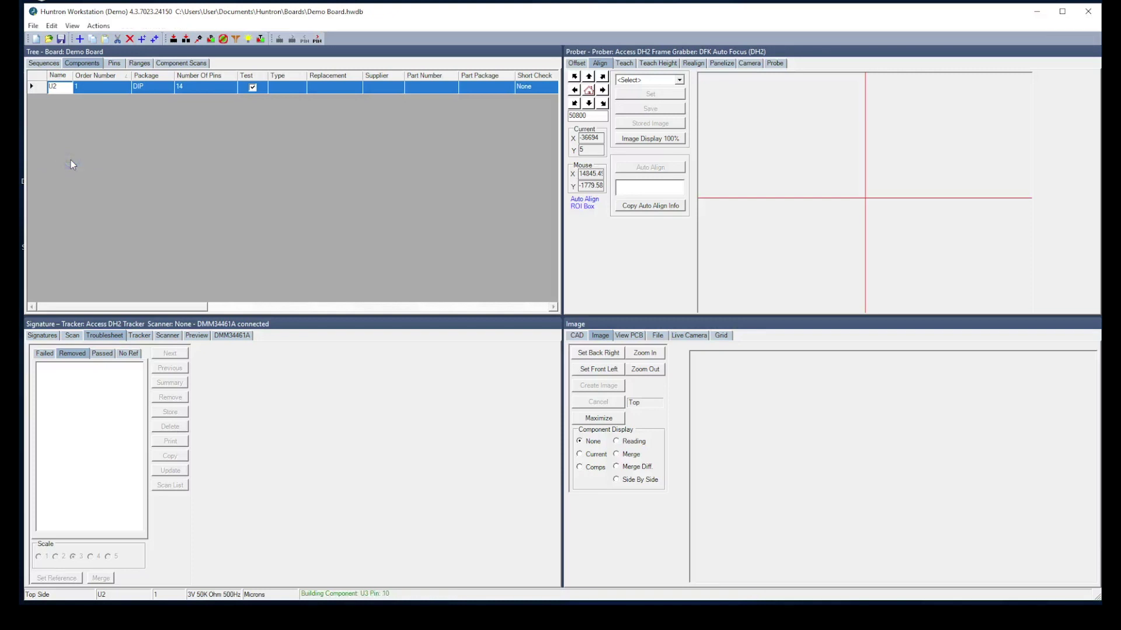
{"action": "left_click", "coordinate": [63, 99]}
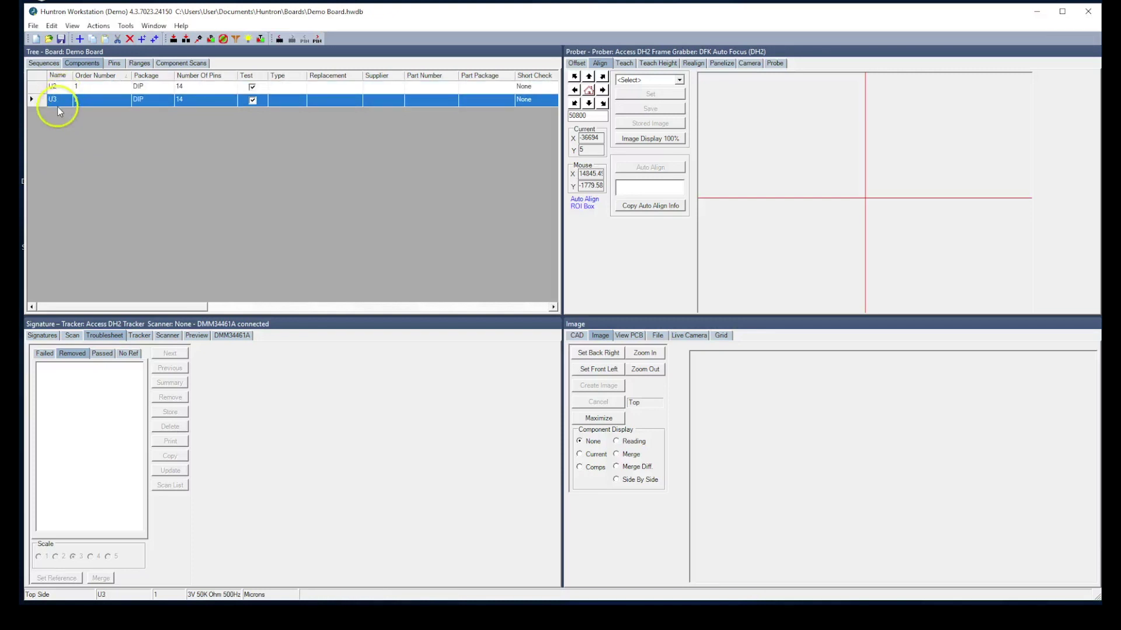
{"action": "left_click", "coordinate": [56, 100]}
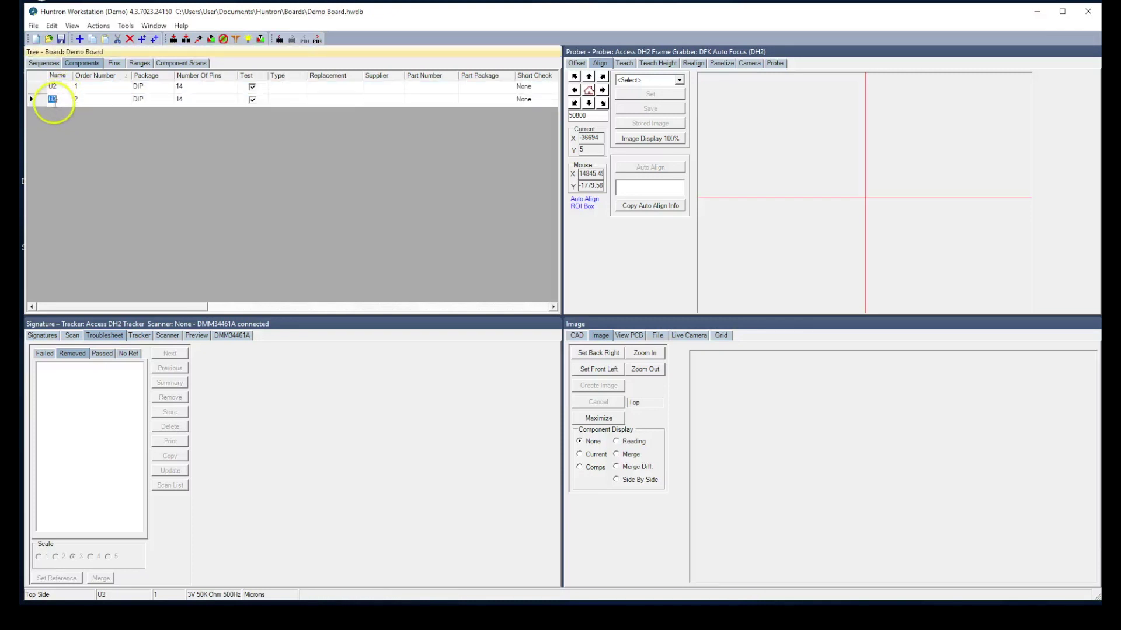
{"action": "left_click", "coordinate": [37, 101]}
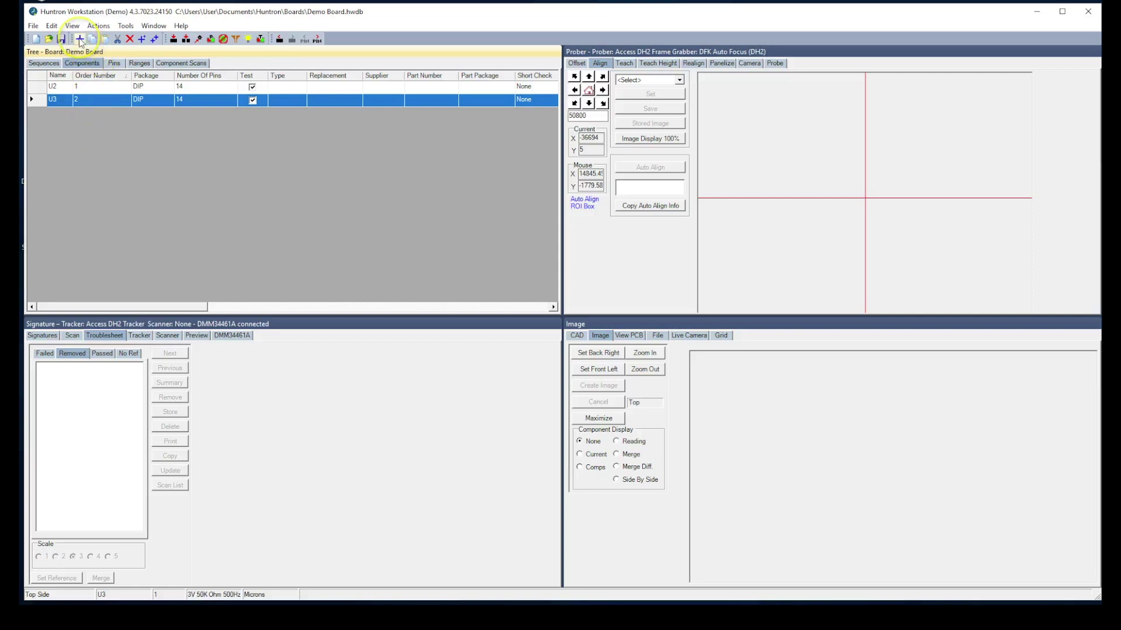
{"action": "left_click", "coordinate": [80, 40]}
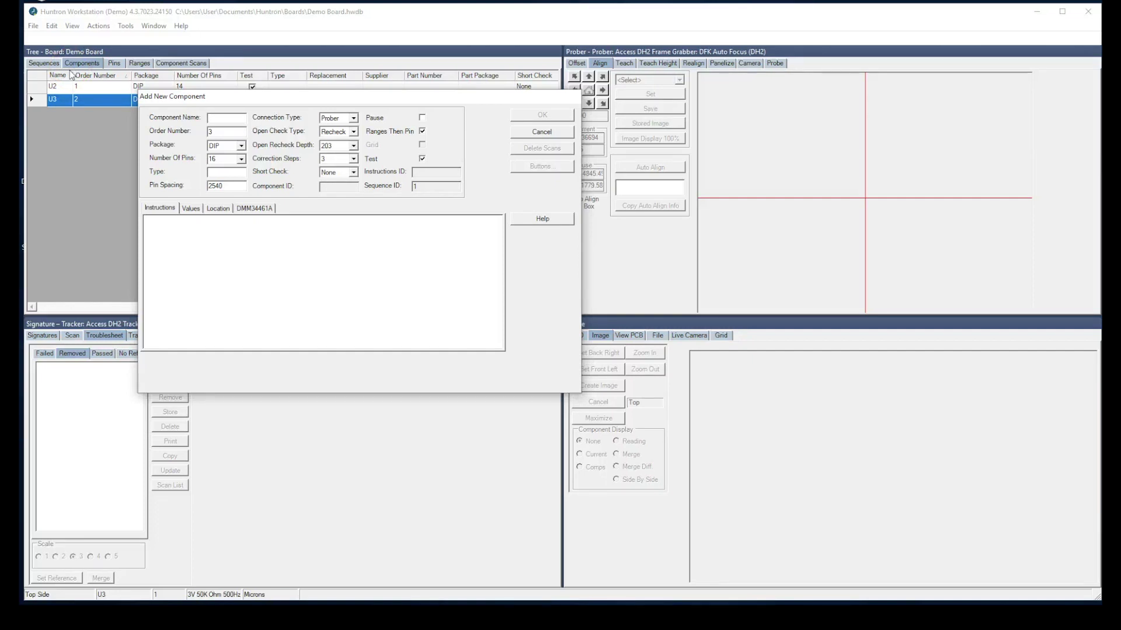
Step: Add component Q1 with package Probe and 3 pins
{"action": "type", "text": "Q1"}
{"action": "key", "text": "Tab"}
{"action": "key", "text": "Tab"}
{"action": "type", "text": "Probe"}
{"action": "key", "text": "Tab"}
{"action": "type", "text": "3"}
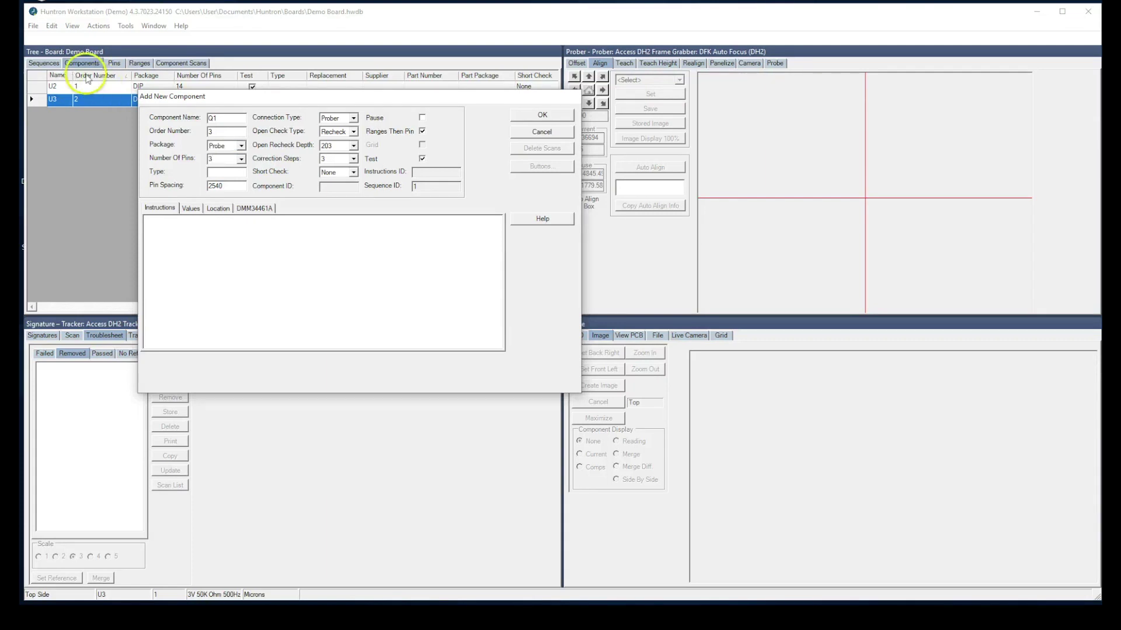
{"action": "left_click", "coordinate": [538, 112]}
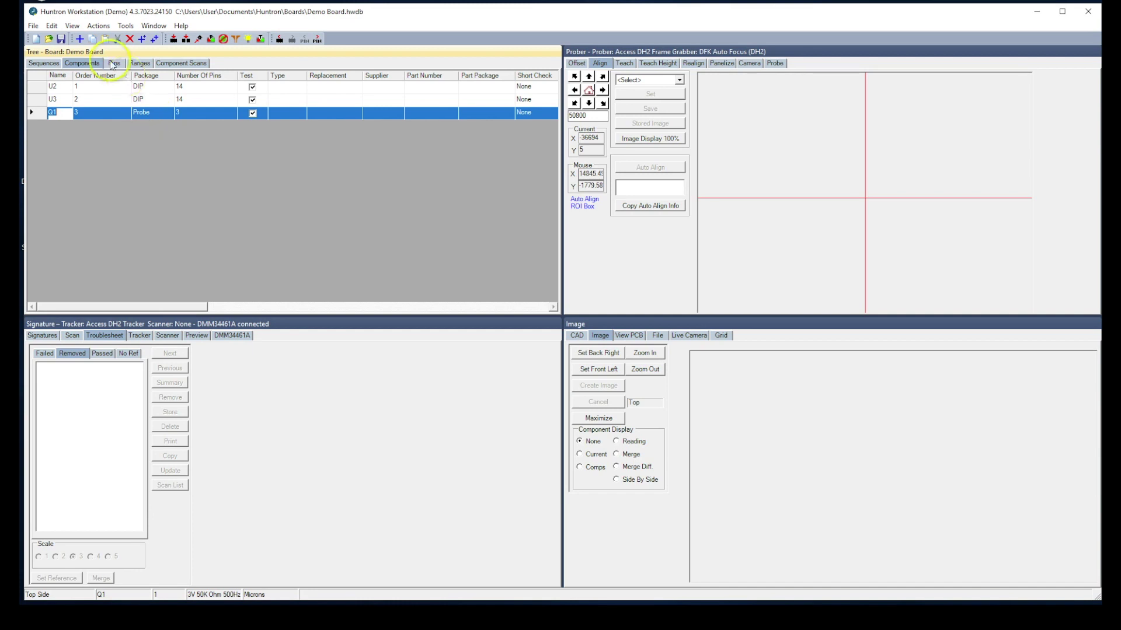
Step: Add component R1 with package Probe and 1 pin
{"action": "left_click", "coordinate": [80, 38]}
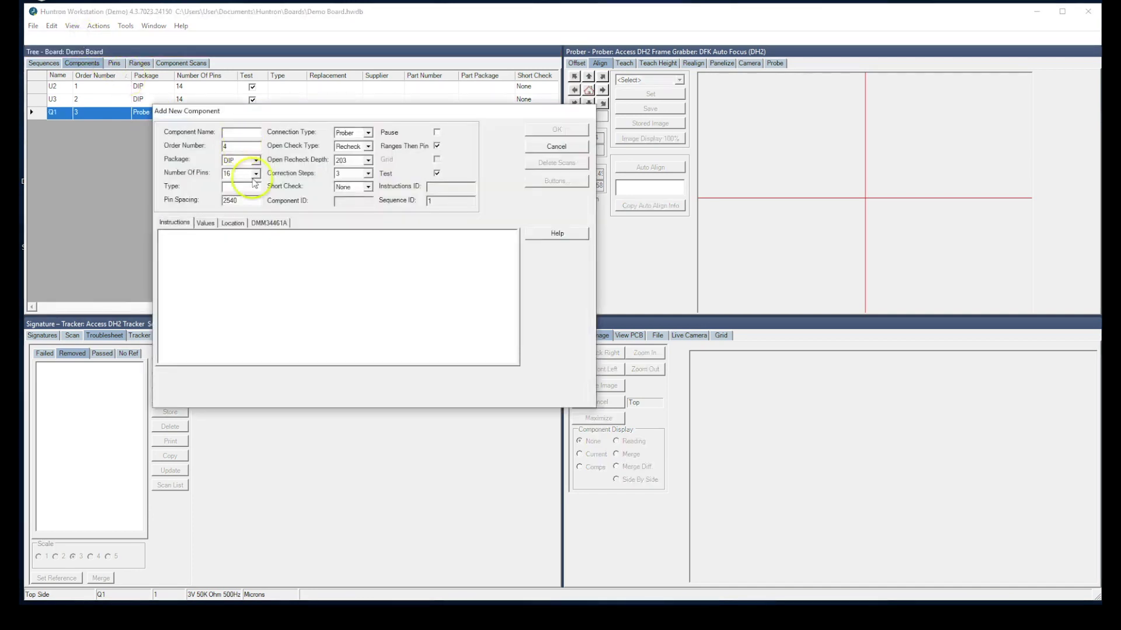
{"action": "type", "text": "R1"}
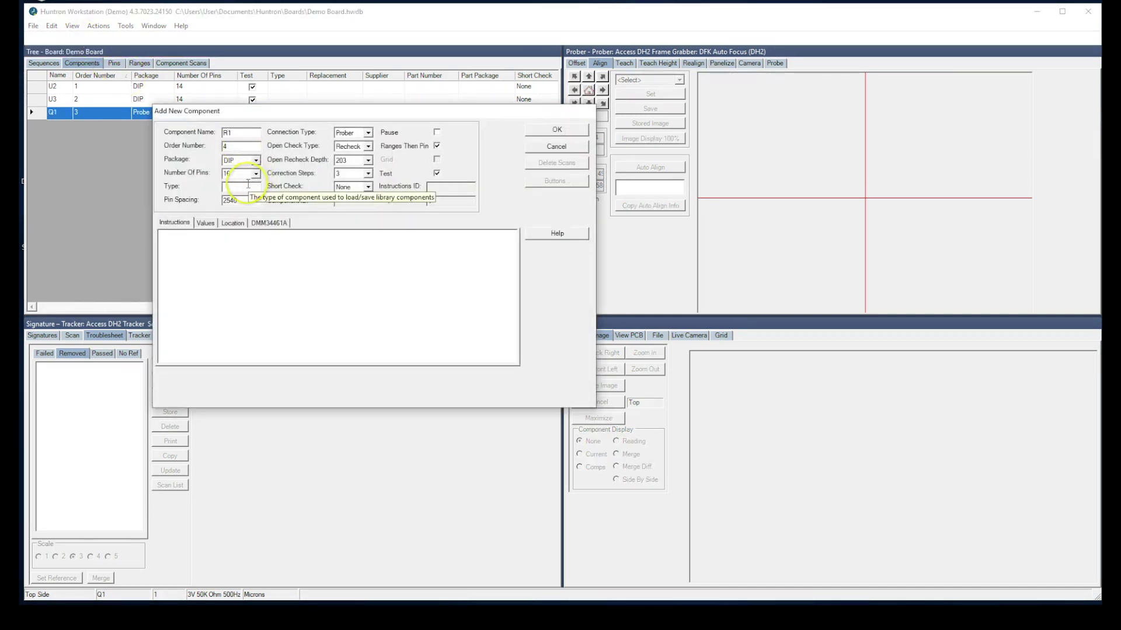
{"action": "key", "text": "Tab"}
{"action": "key", "text": "Tab"}
{"action": "key", "text": "p"}
{"action": "key", "text": "Tab"}
{"action": "type", "text": "1"}
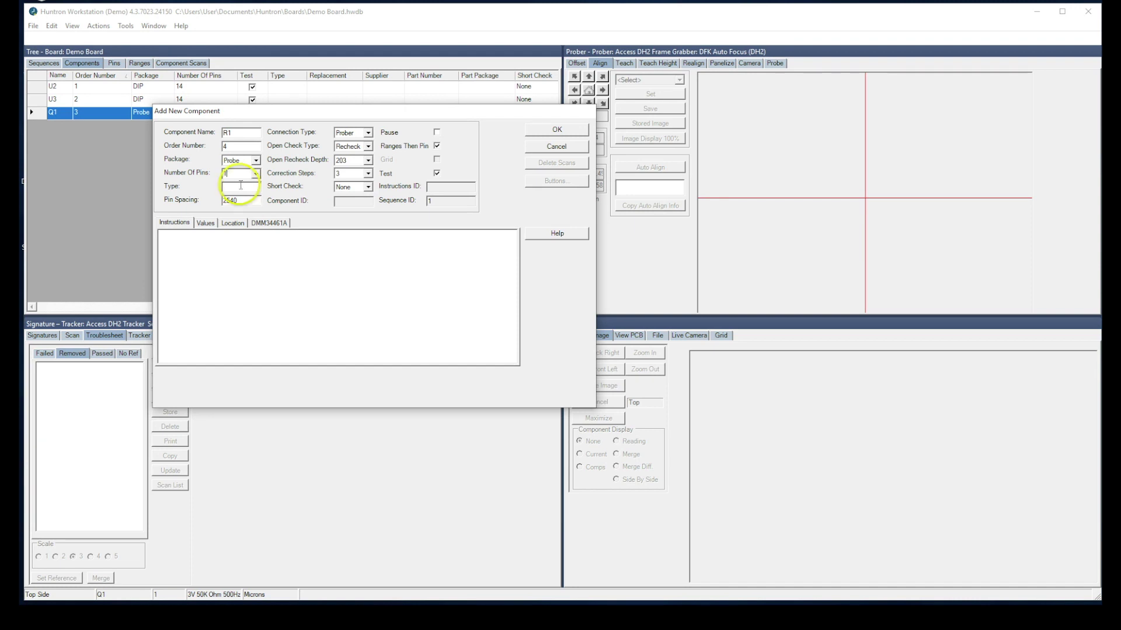
{"action": "left_click", "coordinate": [558, 129]}
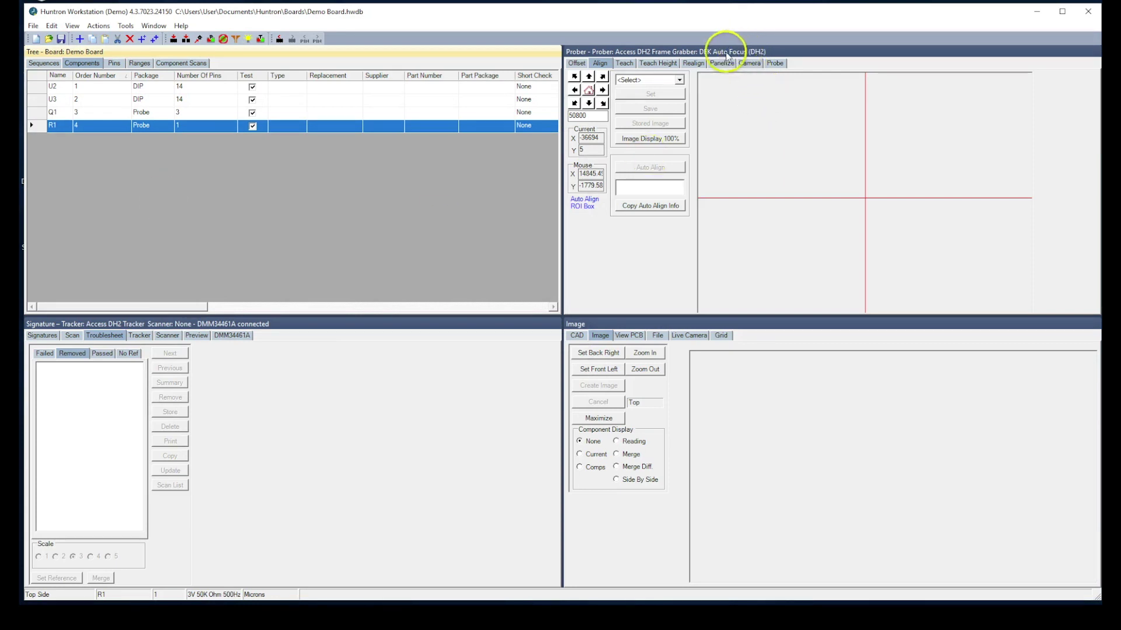
Step: Select Alignment 1 in the prober's alignment settings and confirm the board is inserted
{"action": "left_click", "coordinate": [677, 51]}
{"action": "left_click", "coordinate": [599, 64]}
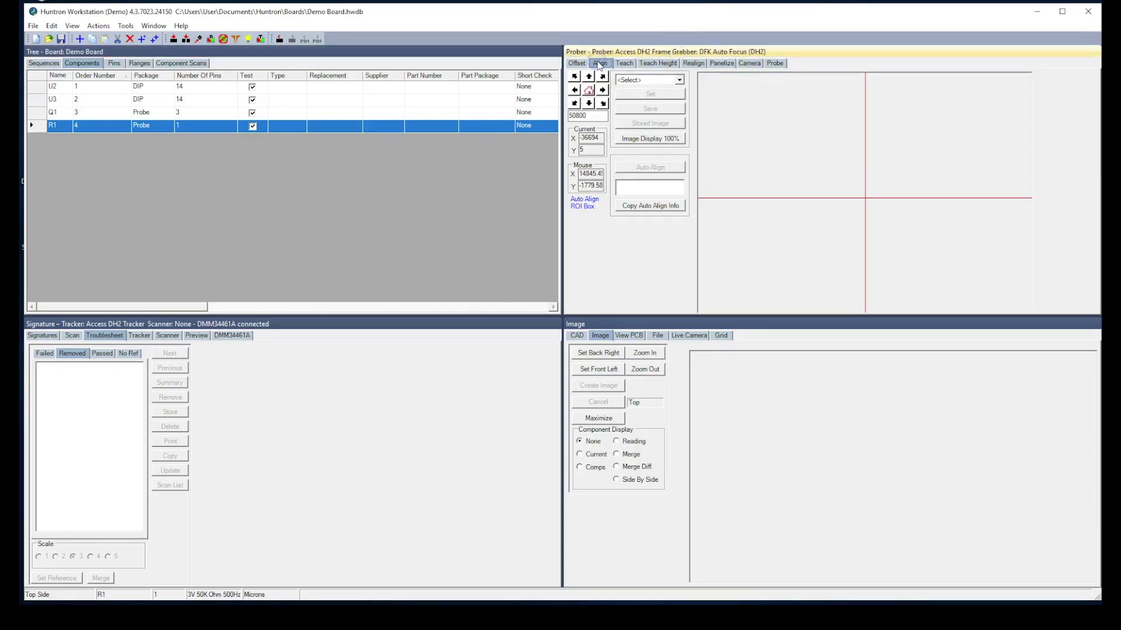
{"action": "left_click", "coordinate": [680, 81]}
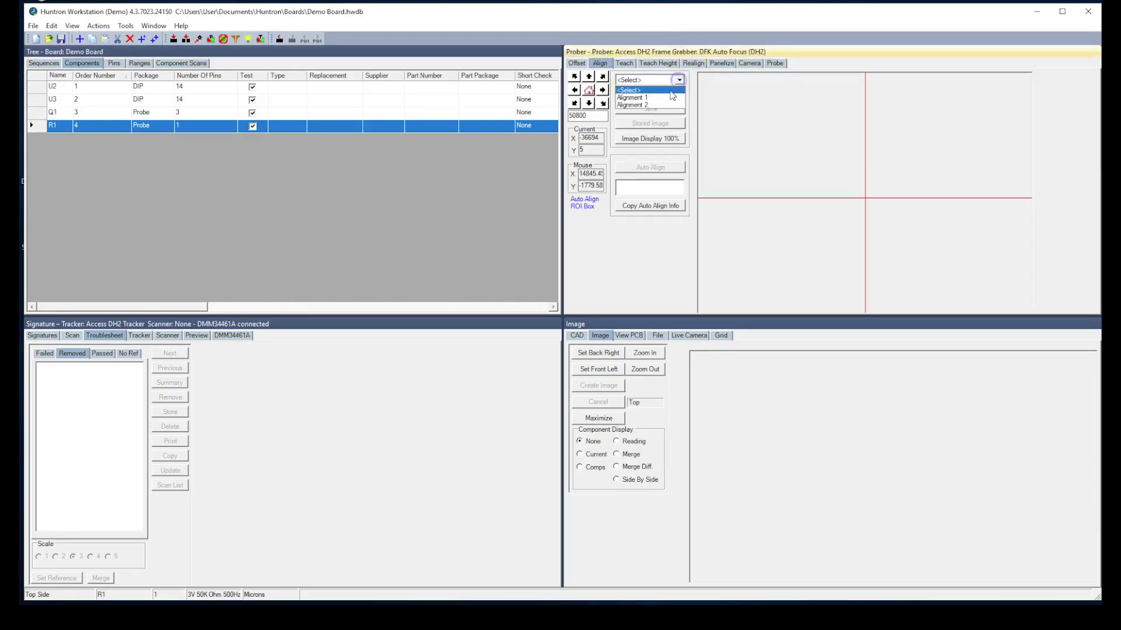
{"action": "left_click", "coordinate": [670, 98]}
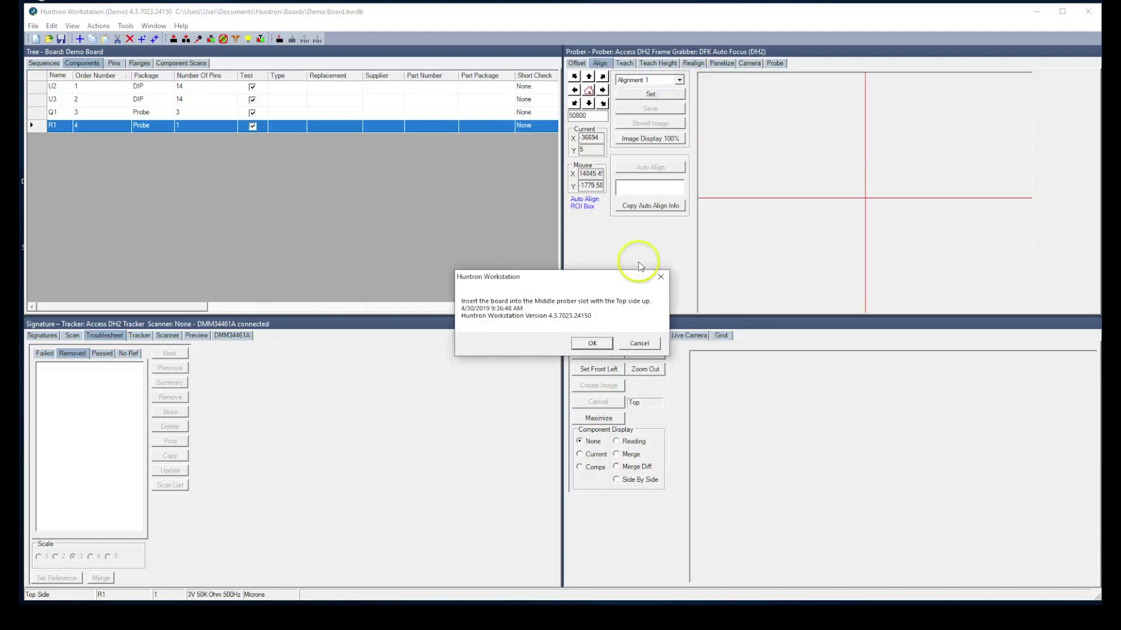
{"action": "left_click", "coordinate": [592, 344]}
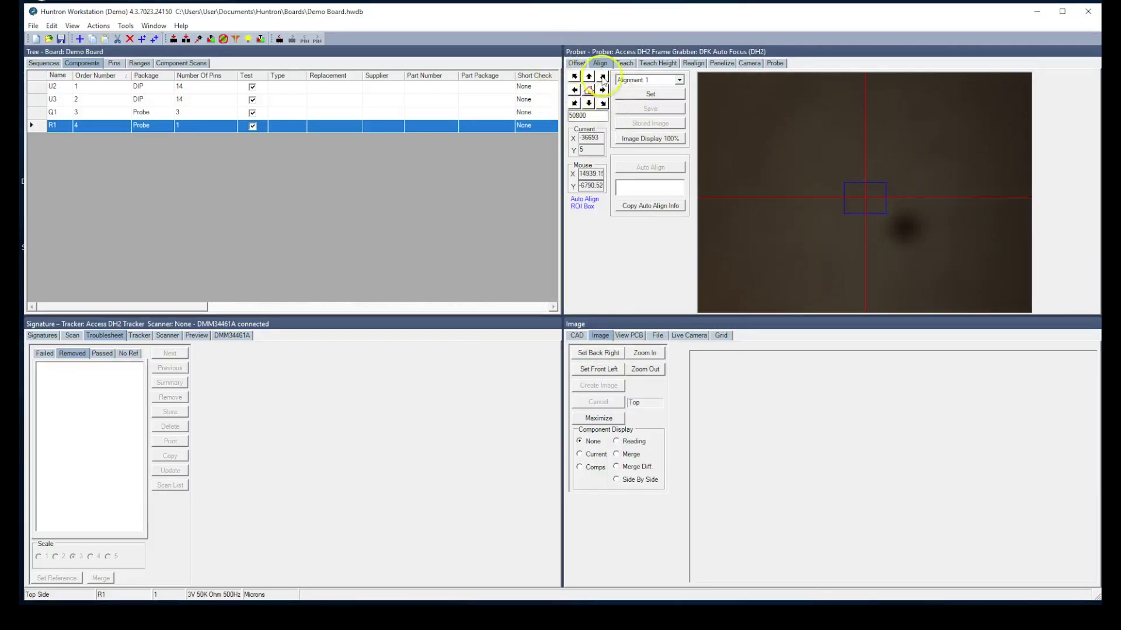
Step: Jog the camera to centre the fiducial hole beside the 6-9265 label
{"action": "left_click", "coordinate": [589, 103]}
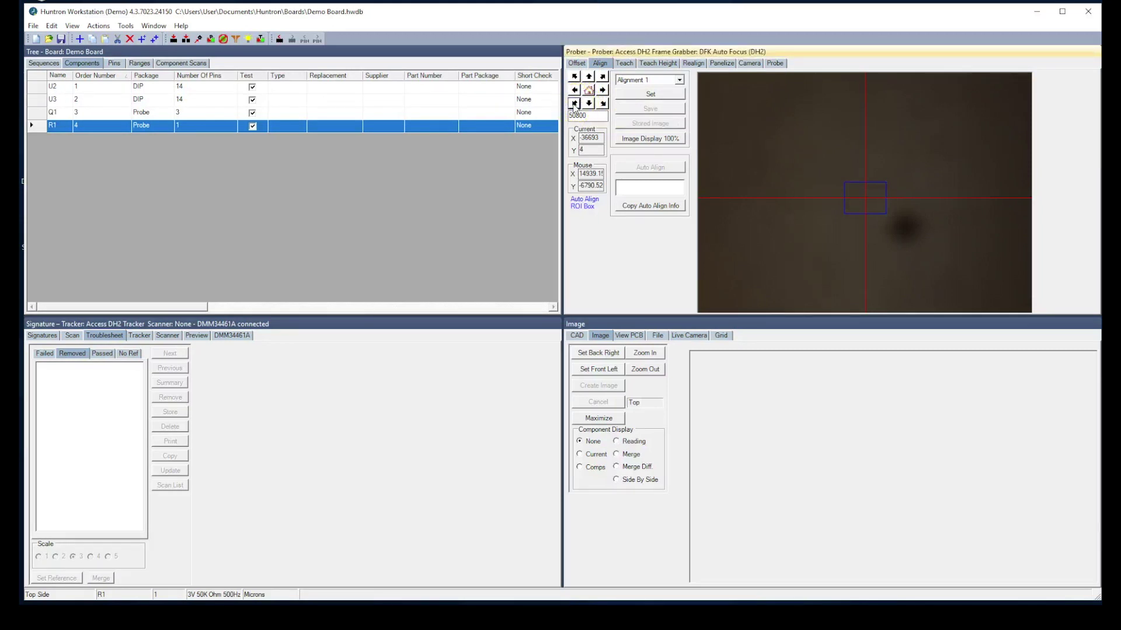
{"action": "left_click", "coordinate": [575, 104]}
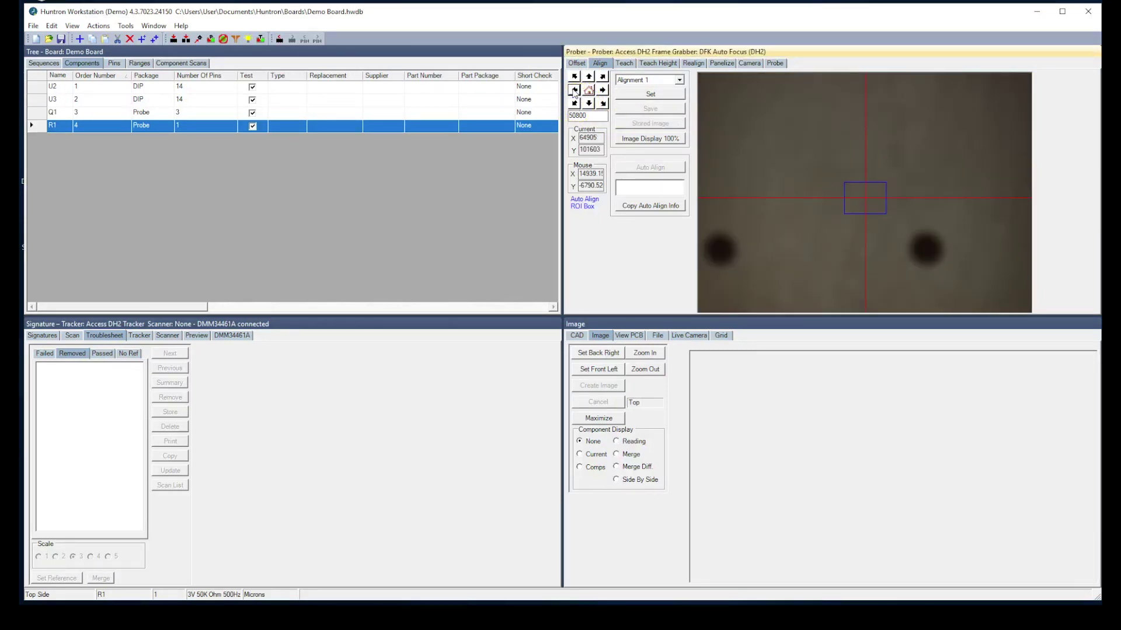
{"action": "left_click", "coordinate": [575, 90]}
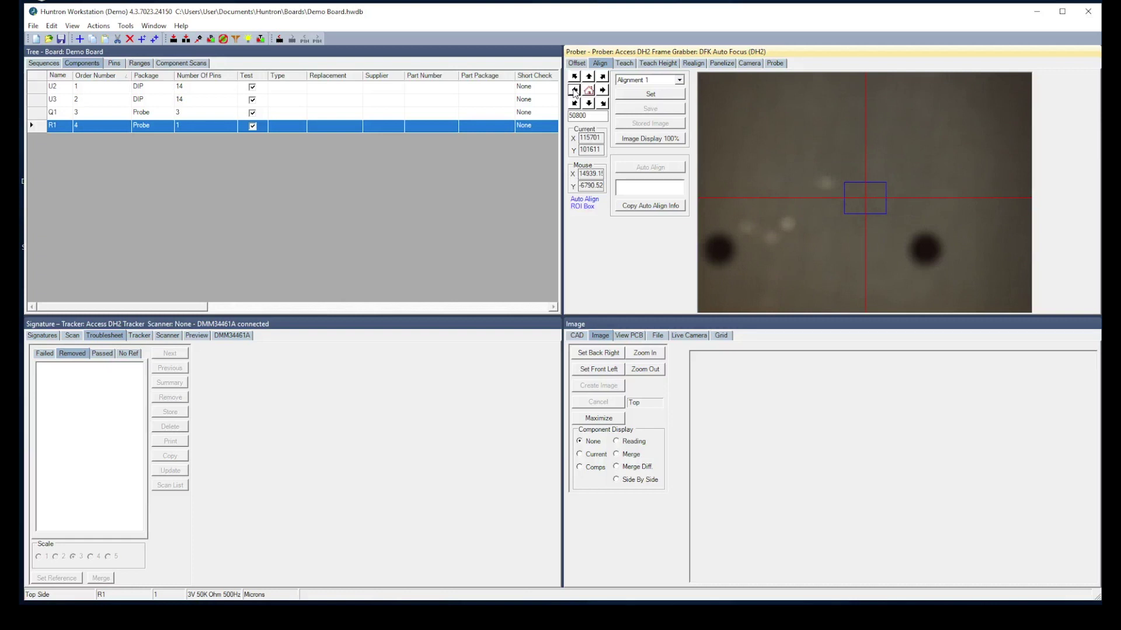
{"action": "left_click", "coordinate": [575, 90]}
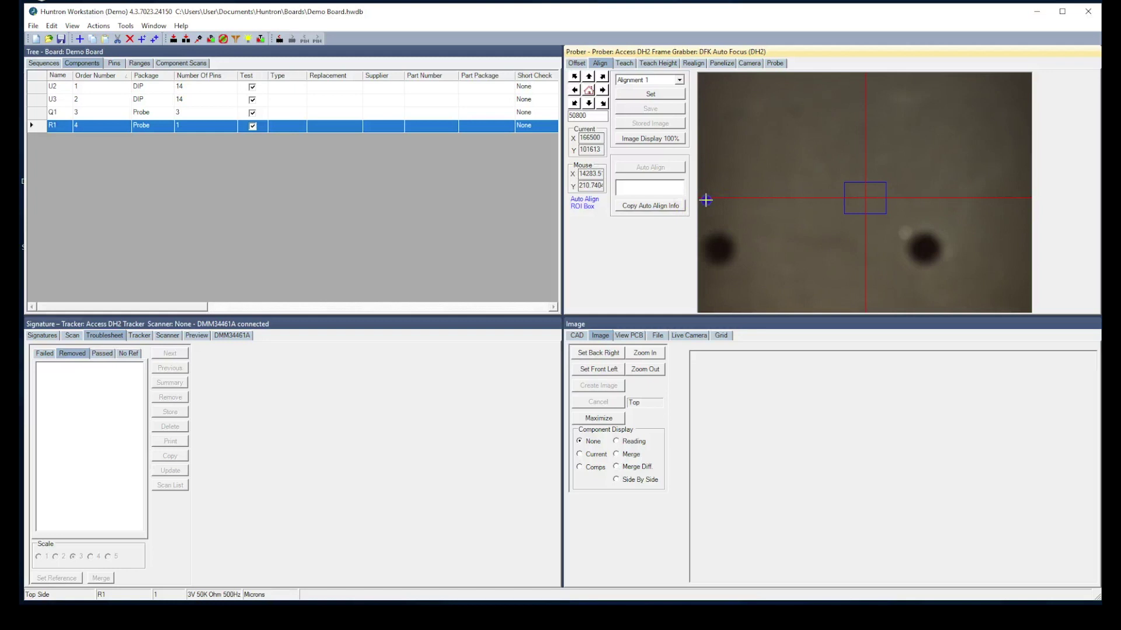
{"action": "left_click", "coordinate": [706, 200]}
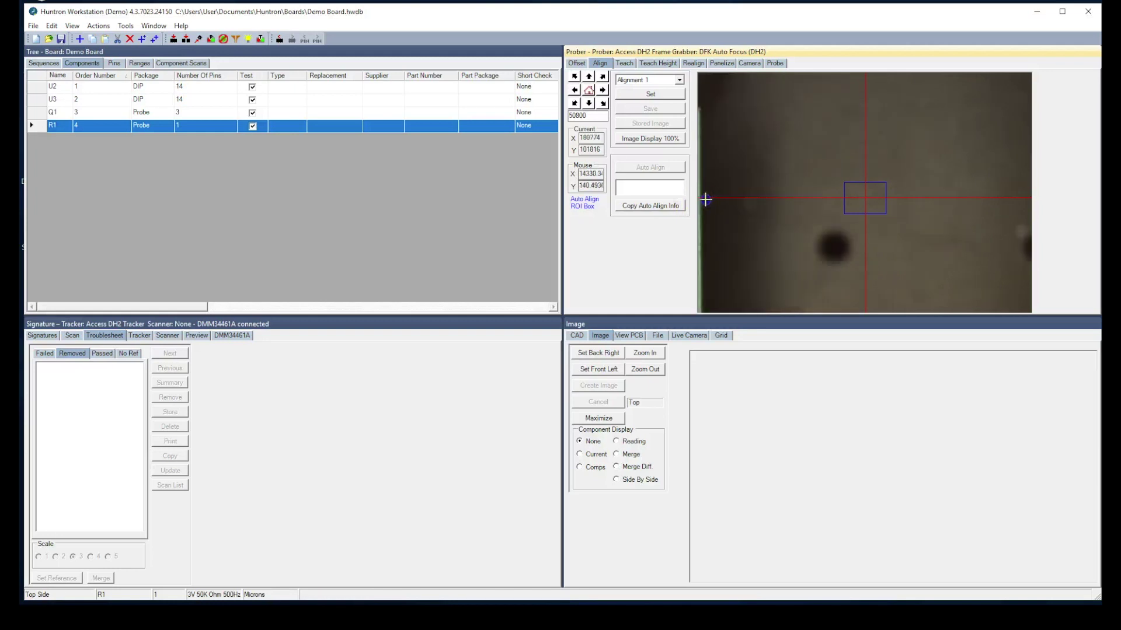
{"action": "left_click", "coordinate": [706, 200]}
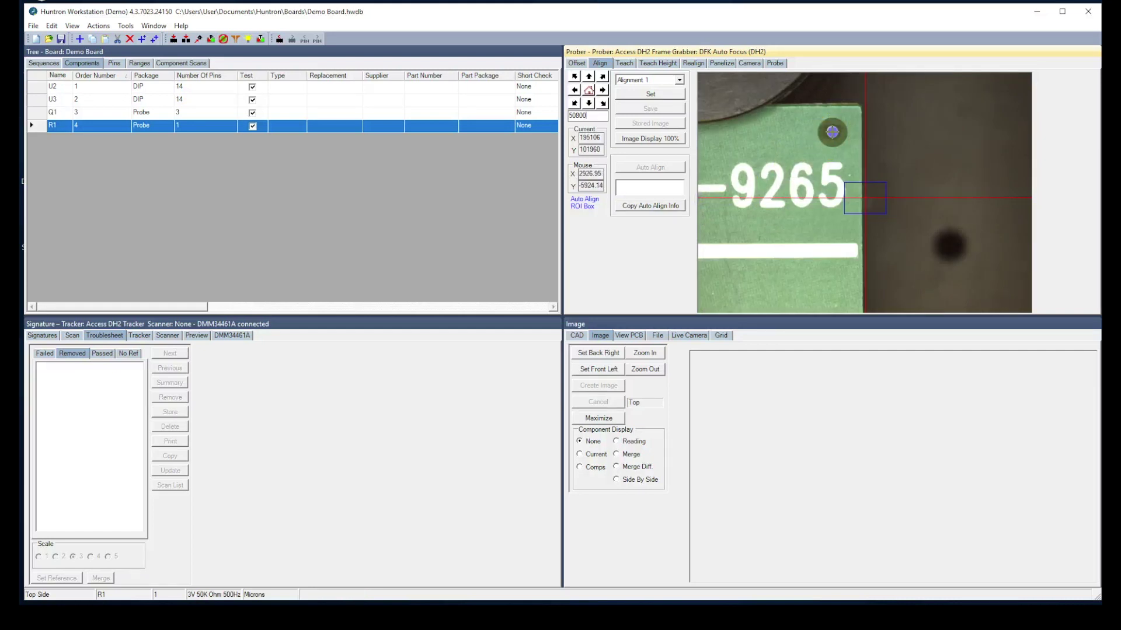
{"action": "left_click", "coordinate": [832, 132]}
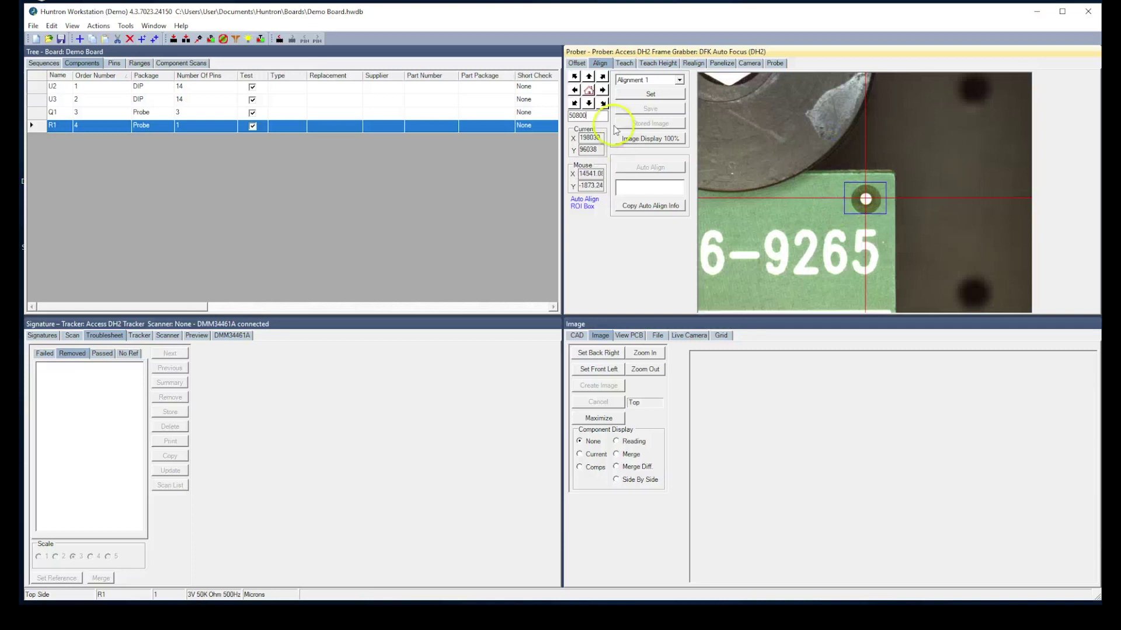
Step: Use a jog step of 50 to fine-centre the hole and store it as alignment point 1
{"action": "key", "text": "BackSpace"}
{"action": "key", "text": "BackSpace"}
{"action": "key", "text": "BackSpace"}
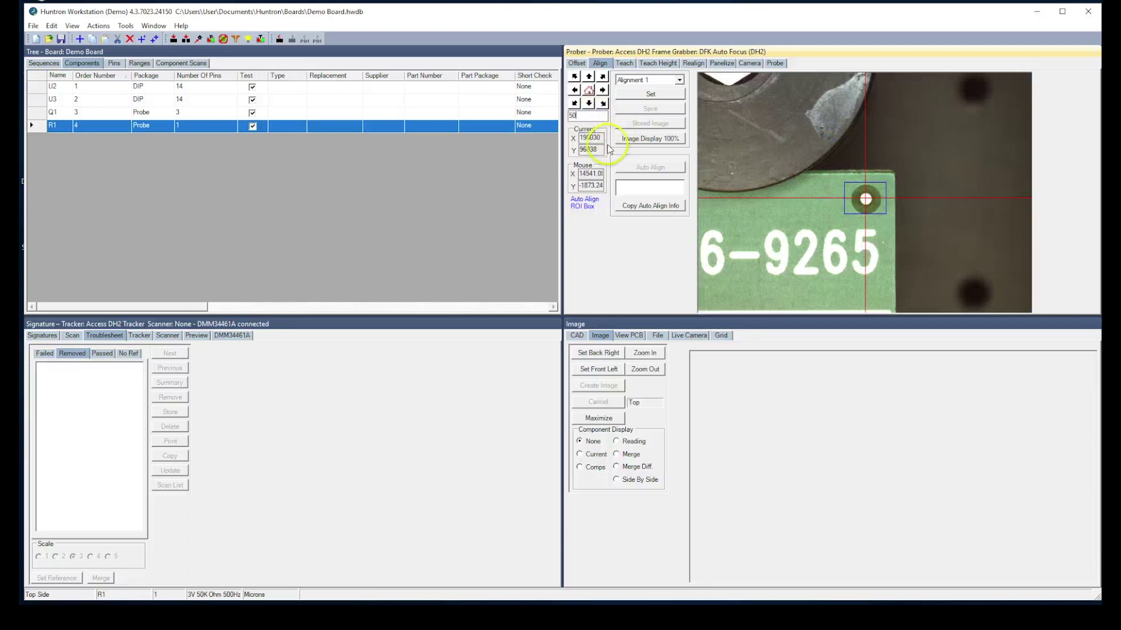
{"action": "left_click", "coordinate": [602, 104]}
{"action": "left_click", "coordinate": [603, 104]}
{"action": "left_click", "coordinate": [651, 80]}
Step: Switch to Alignment 2 and raise the jog step to 50000
{"action": "left_click", "coordinate": [648, 96]}
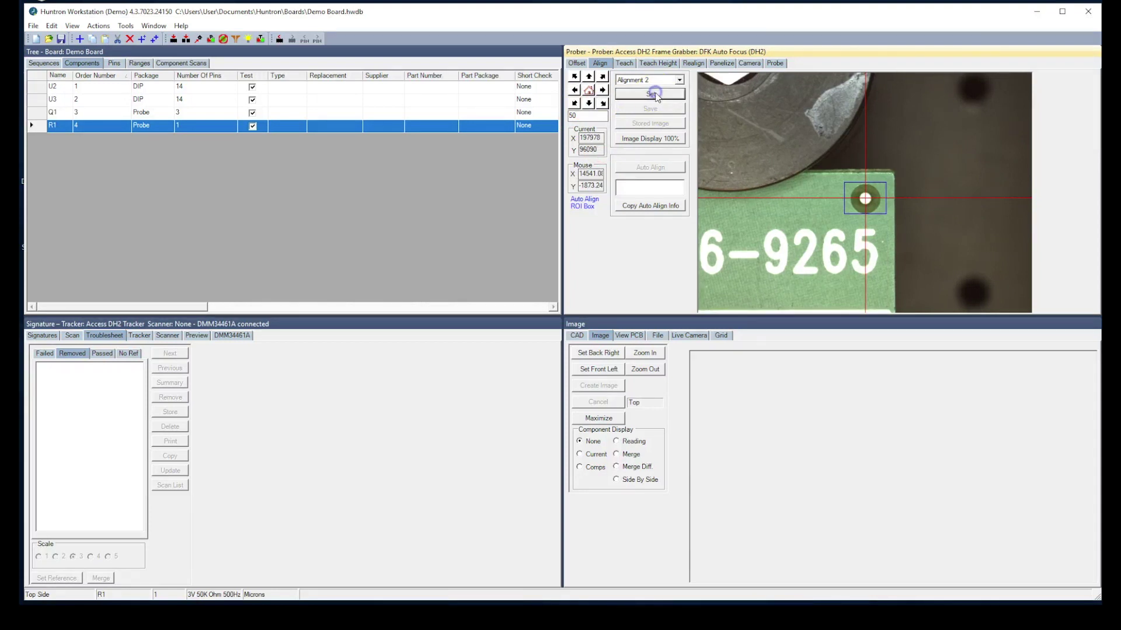
{"action": "left_click", "coordinate": [653, 206]}
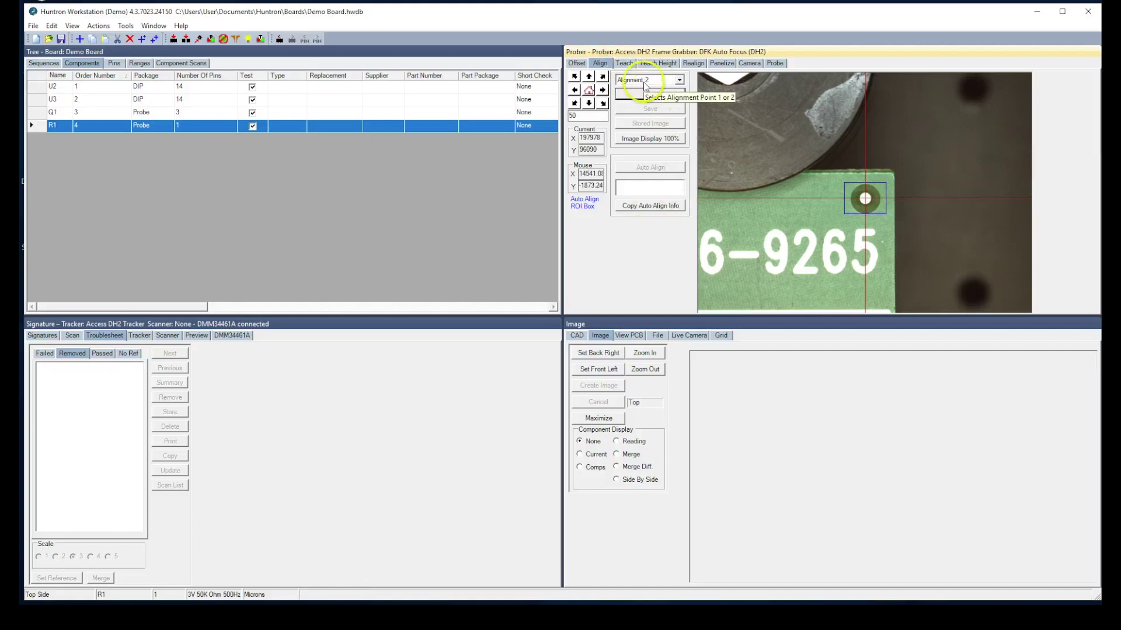
{"action": "left_click", "coordinate": [590, 116]}
{"action": "type", "text": "000"}
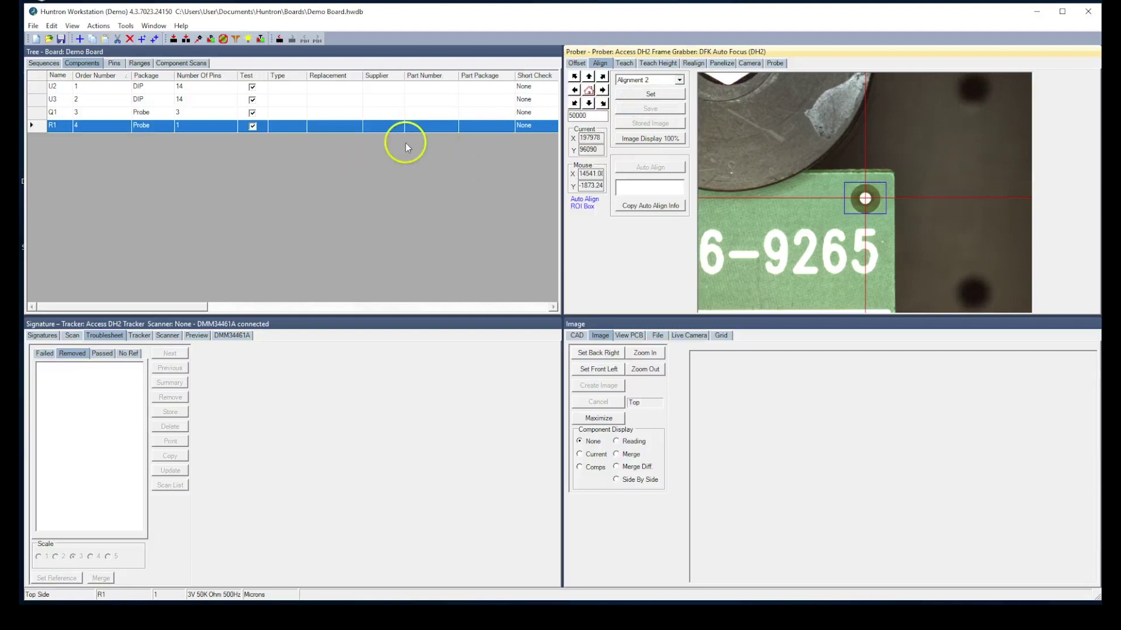
Step: Jog the camera to the far corner and centre the hole near the PCA/PCB marking
{"action": "left_click", "coordinate": [575, 103]}
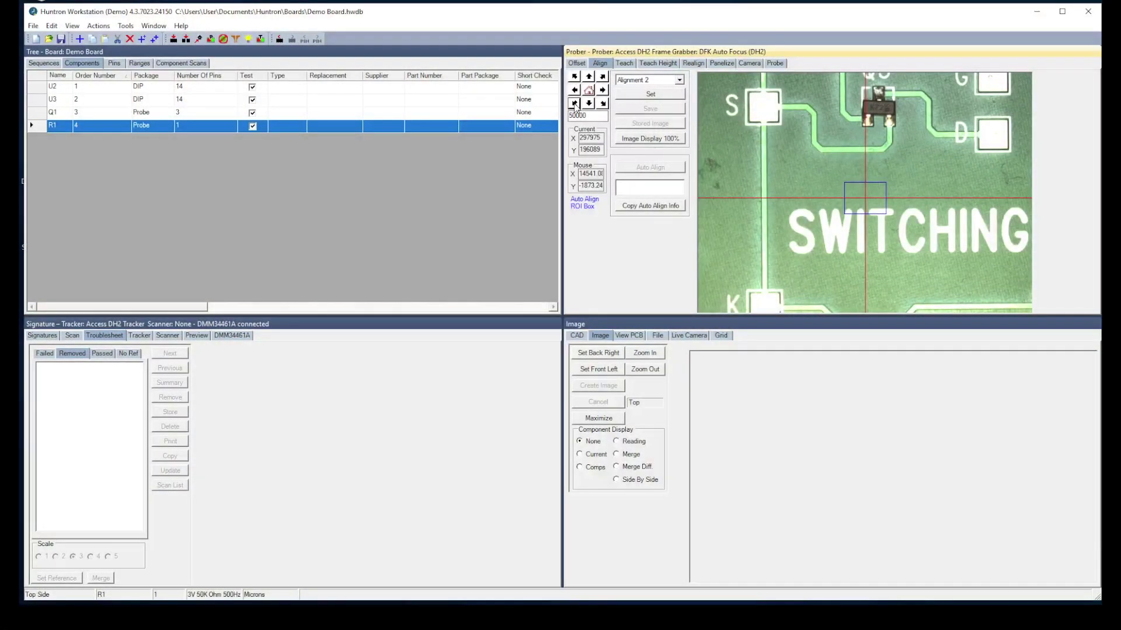
{"action": "left_click", "coordinate": [575, 104]}
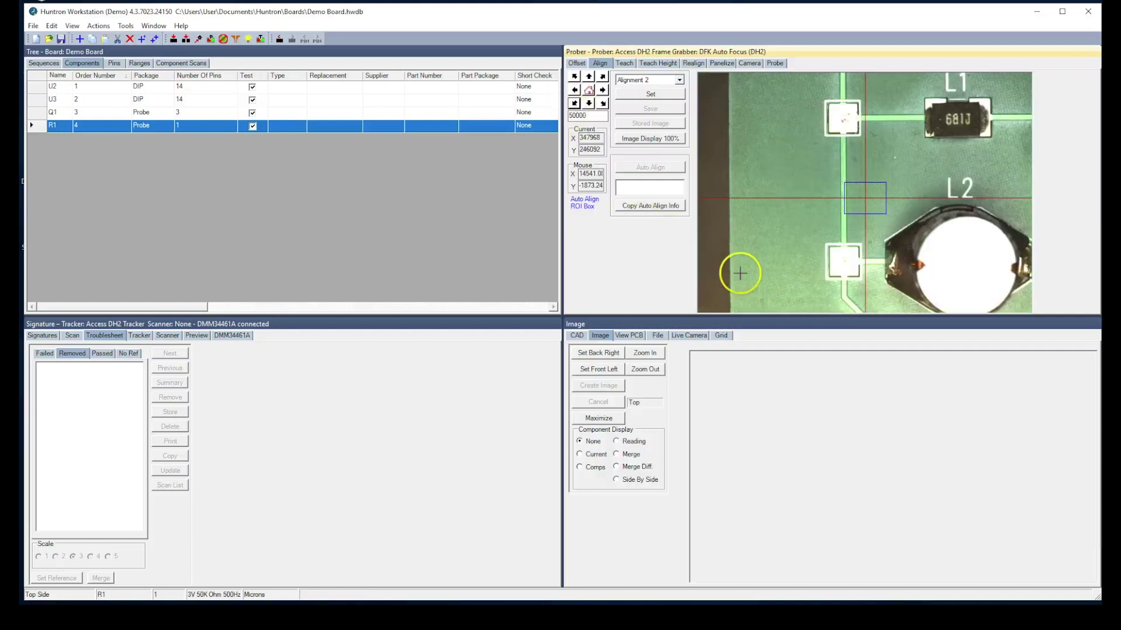
{"action": "left_click", "coordinate": [780, 302]}
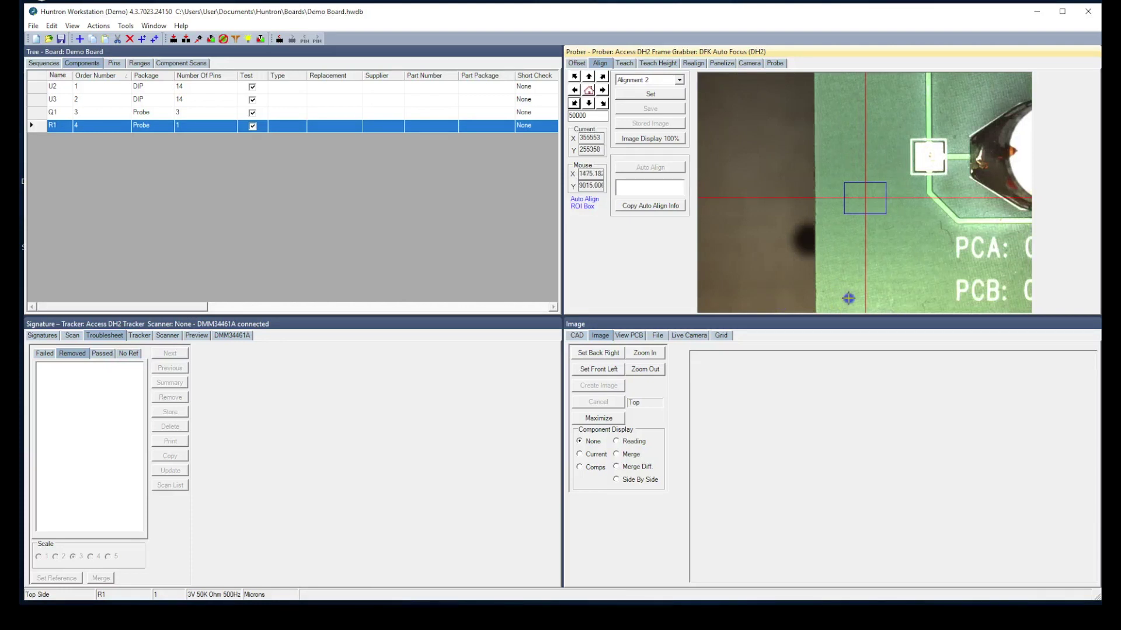
{"action": "left_click", "coordinate": [849, 299]}
{"action": "left_click", "coordinate": [861, 257]}
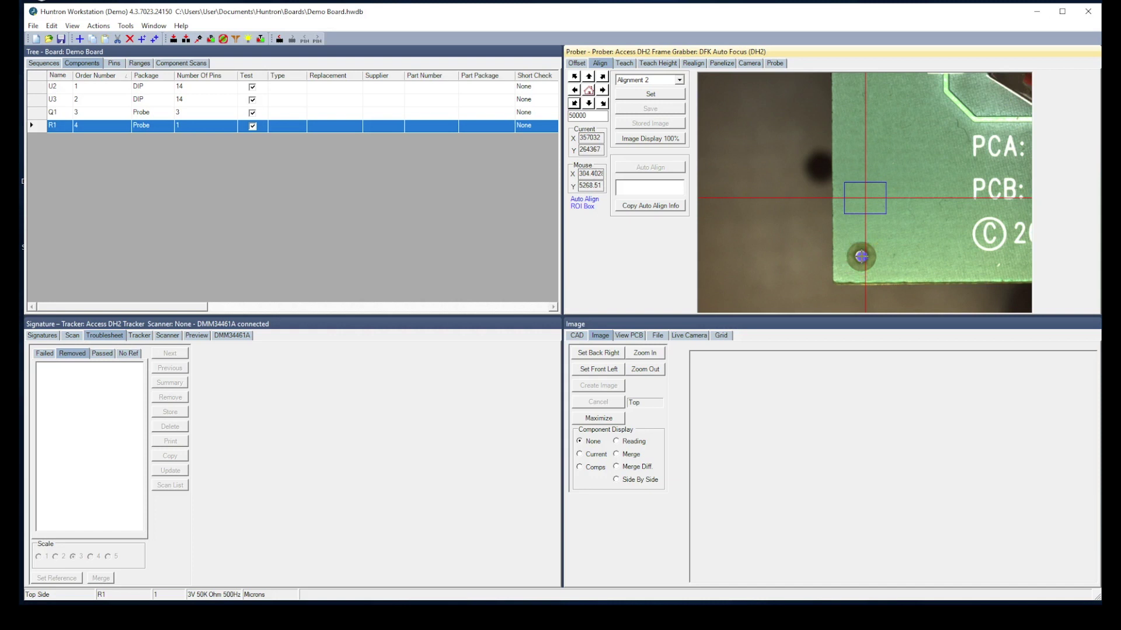
{"action": "left_click_drag", "start_coordinate": [872, 220], "coordinate": [864, 197]}
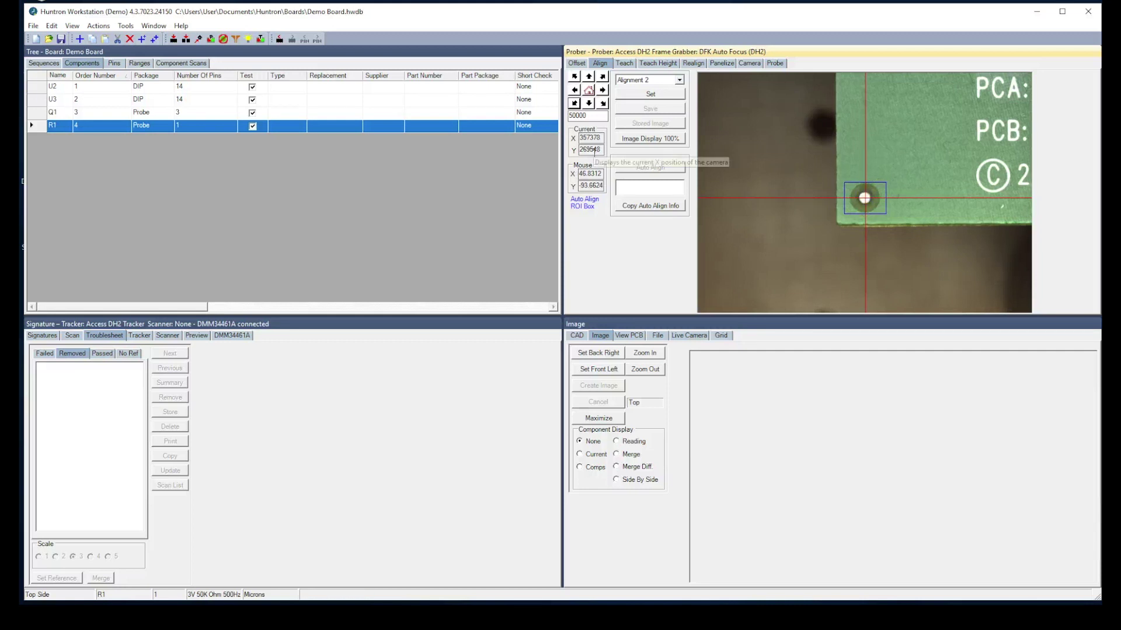
Step: Fine-centre the hole with step 5, store it as alignment point 2, and save the alignment
{"action": "left_click", "coordinate": [596, 115]}
{"action": "double_click", "coordinate": [596, 115]}
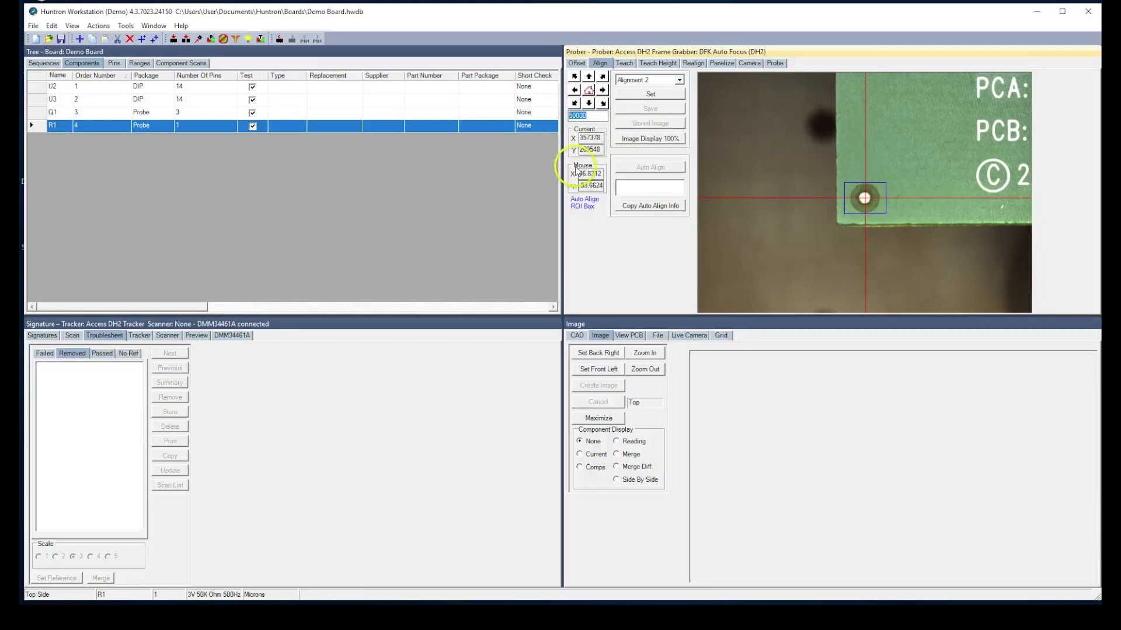
{"action": "type", "text": "50"}
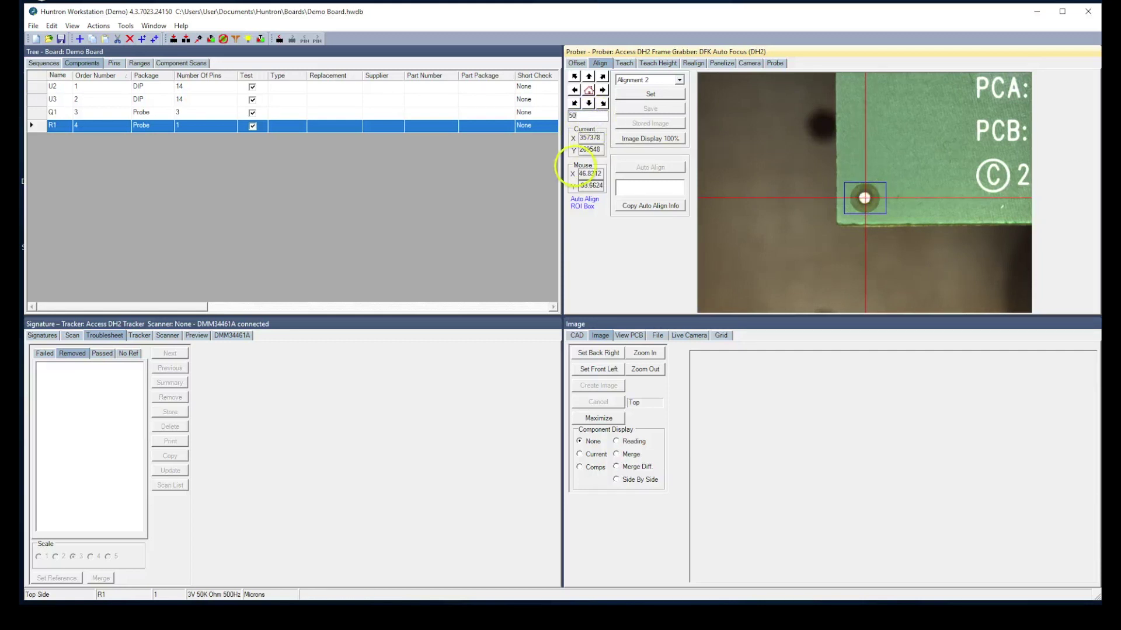
{"action": "left_click", "coordinate": [575, 91]}
{"action": "left_click", "coordinate": [637, 94]}
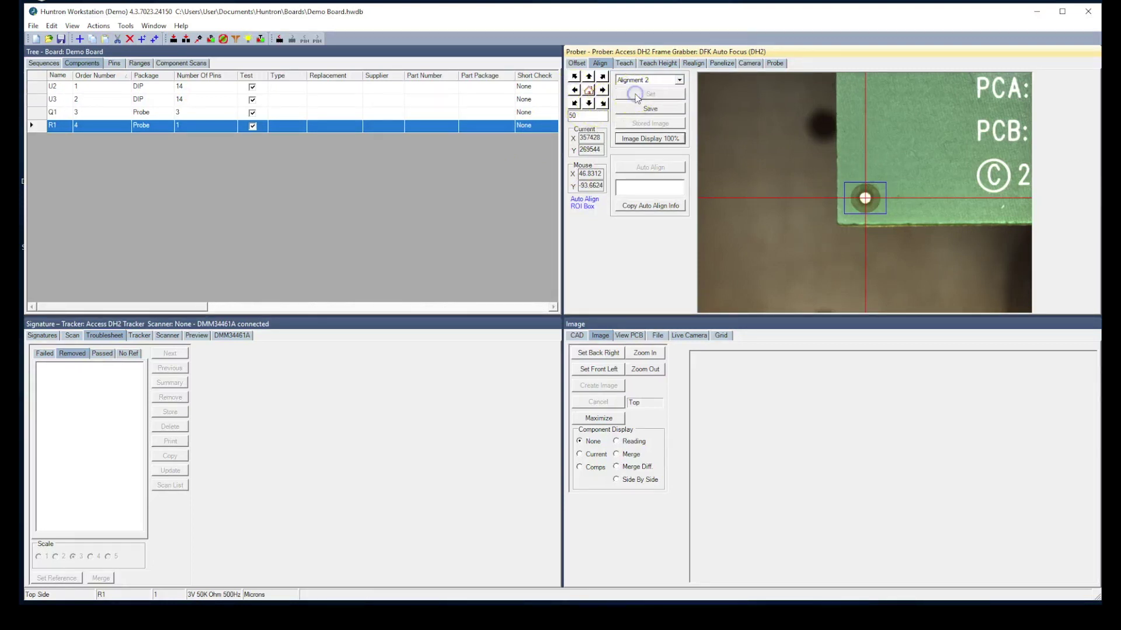
{"action": "left_click", "coordinate": [649, 109]}
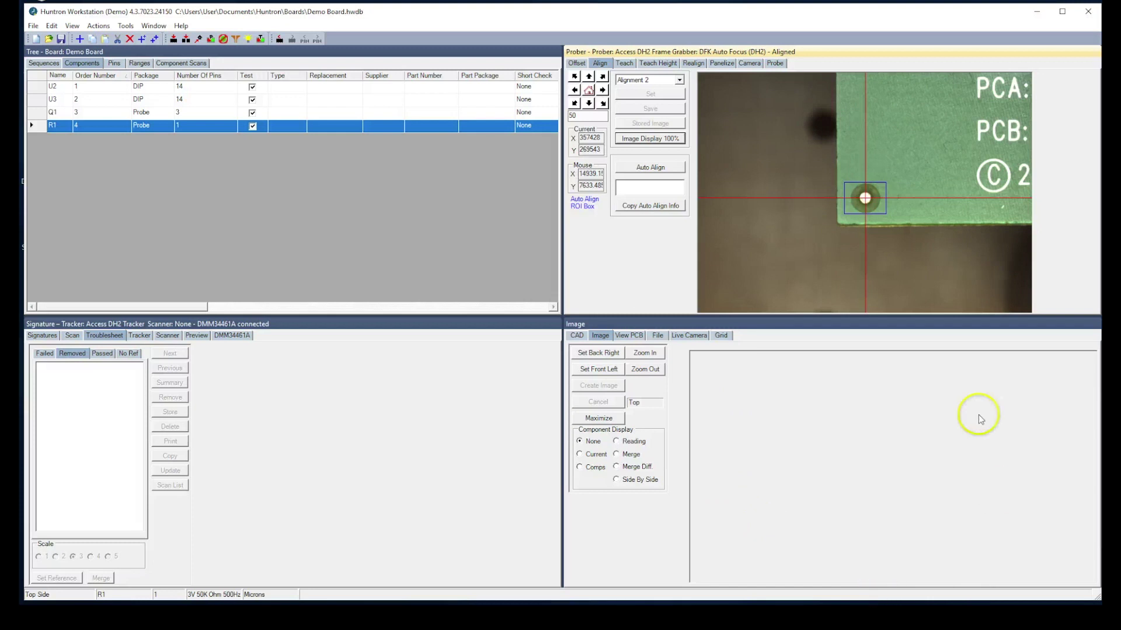
Step: Move the camera to the board's front-left corner and set it as the Front Left image limit
{"action": "left_click", "coordinate": [813, 321]}
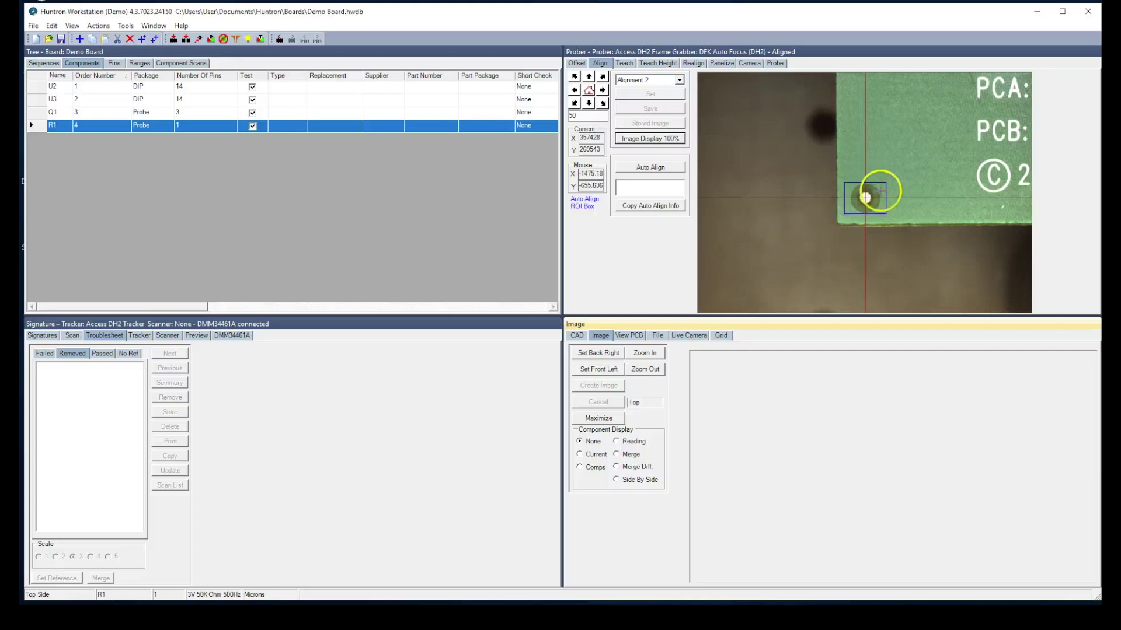
{"action": "left_click", "coordinate": [819, 242]}
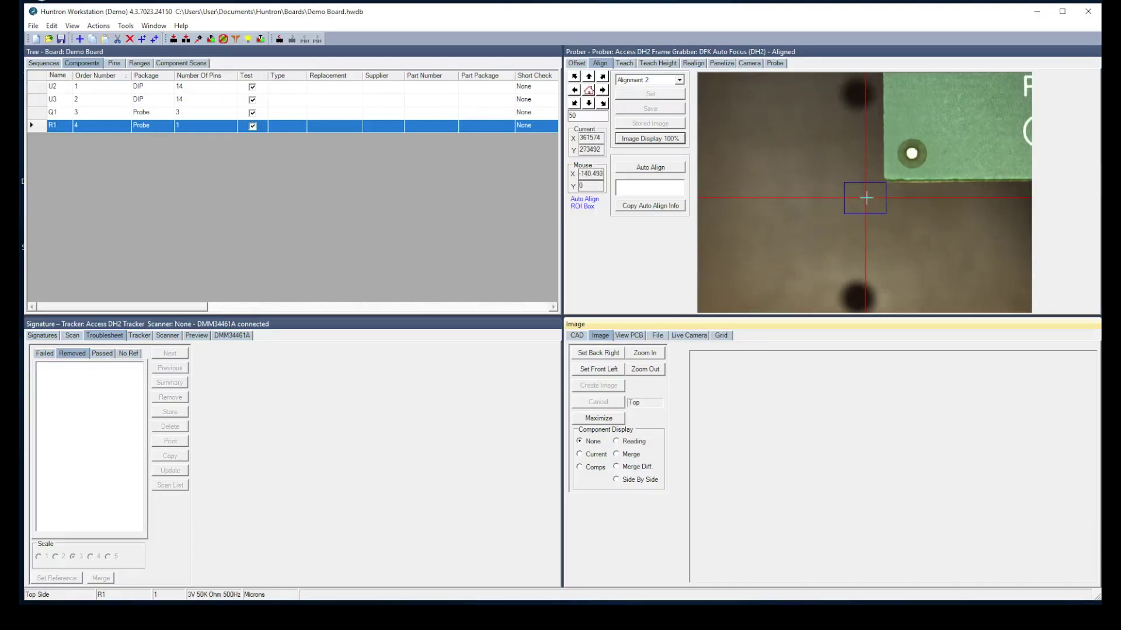
{"action": "left_click", "coordinate": [595, 371]}
{"action": "left_click", "coordinate": [760, 263]}
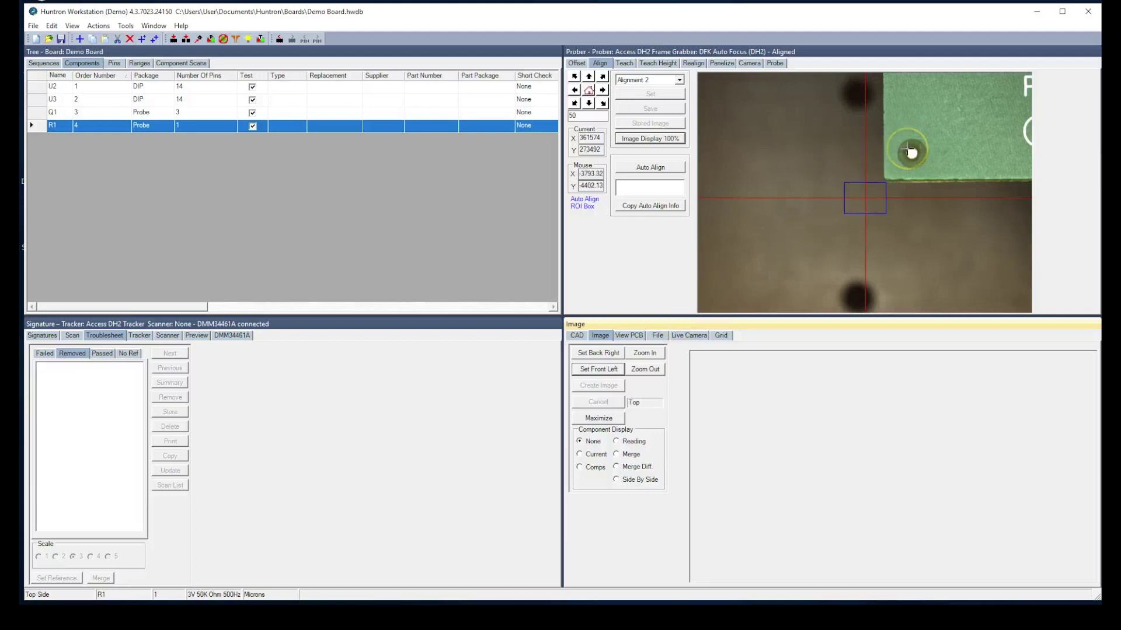
Step: Return to the Alignment 1 hole beside 6-9265 and set it as the Back Right image limit
{"action": "left_click", "coordinate": [679, 80]}
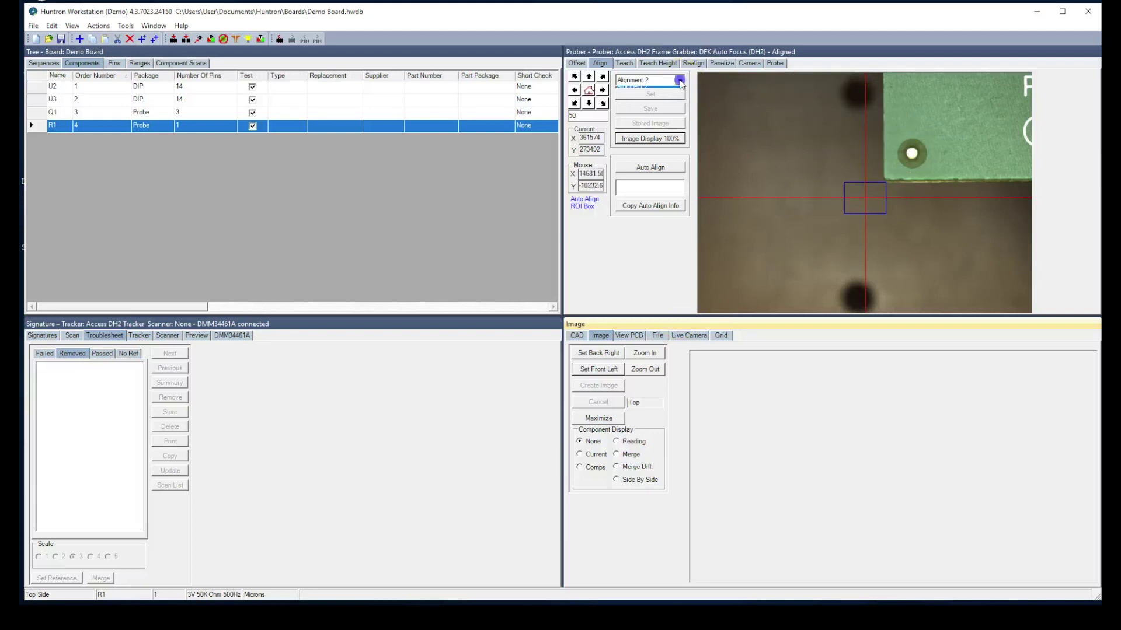
{"action": "left_click", "coordinate": [669, 90]}
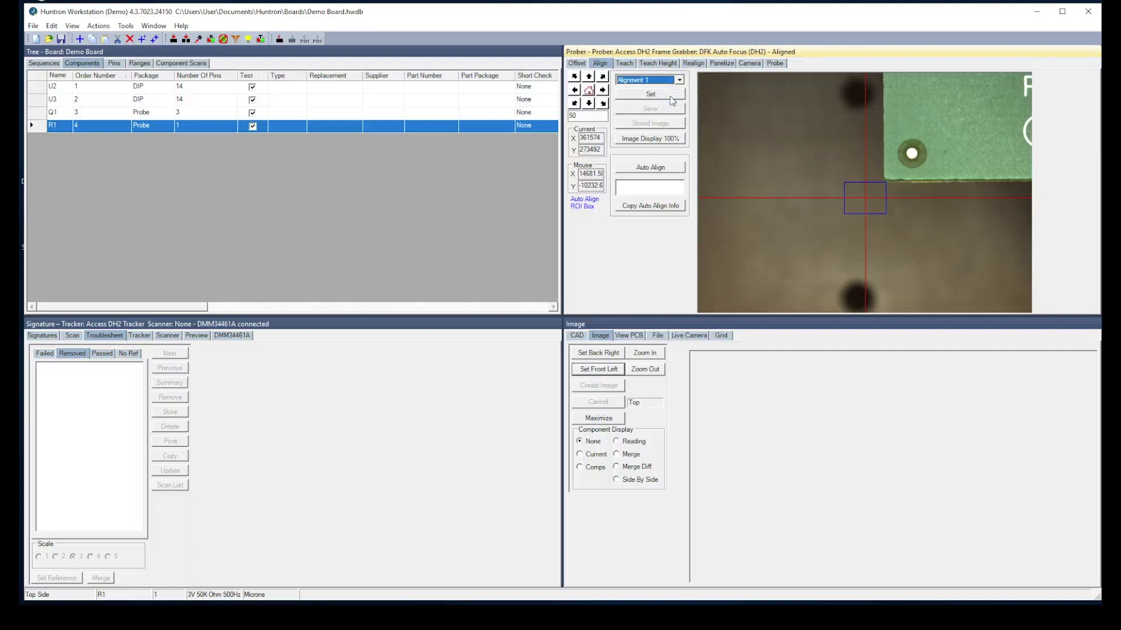
{"action": "left_click", "coordinate": [671, 98]}
{"action": "left_click", "coordinate": [673, 250]}
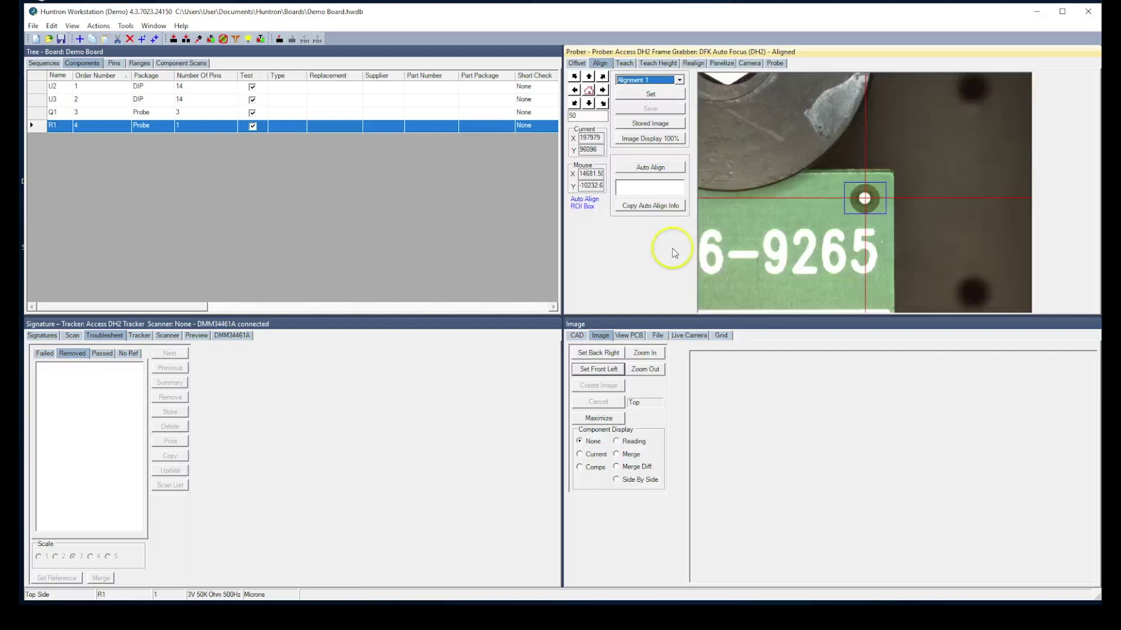
{"action": "left_click", "coordinate": [914, 150]}
{"action": "left_click", "coordinate": [600, 354]}
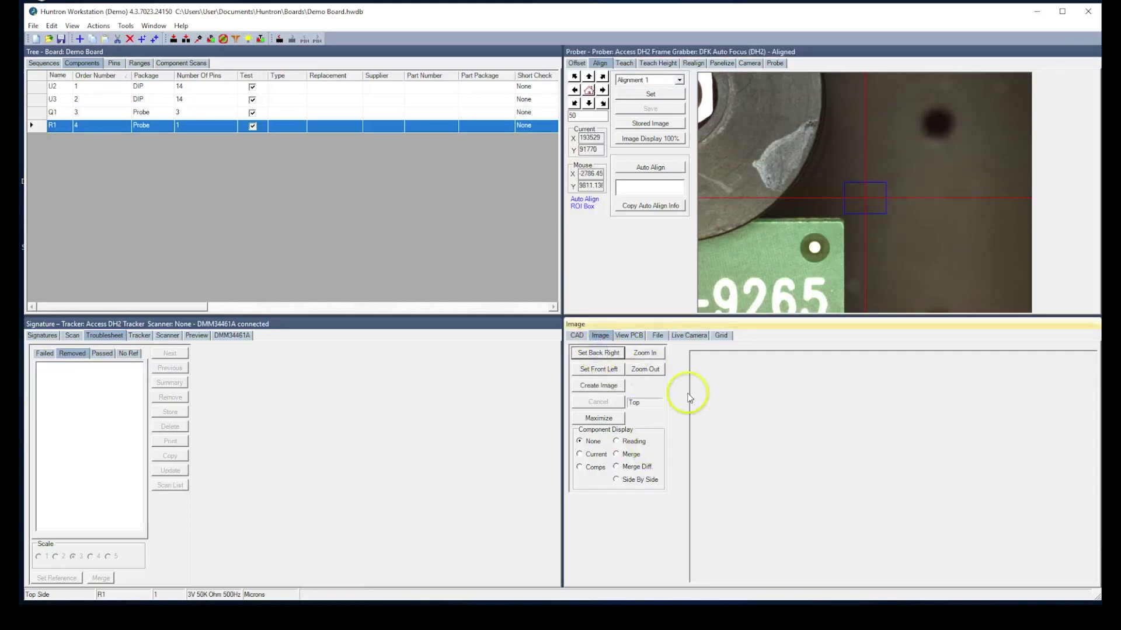
{"action": "left_click", "coordinate": [598, 387]}
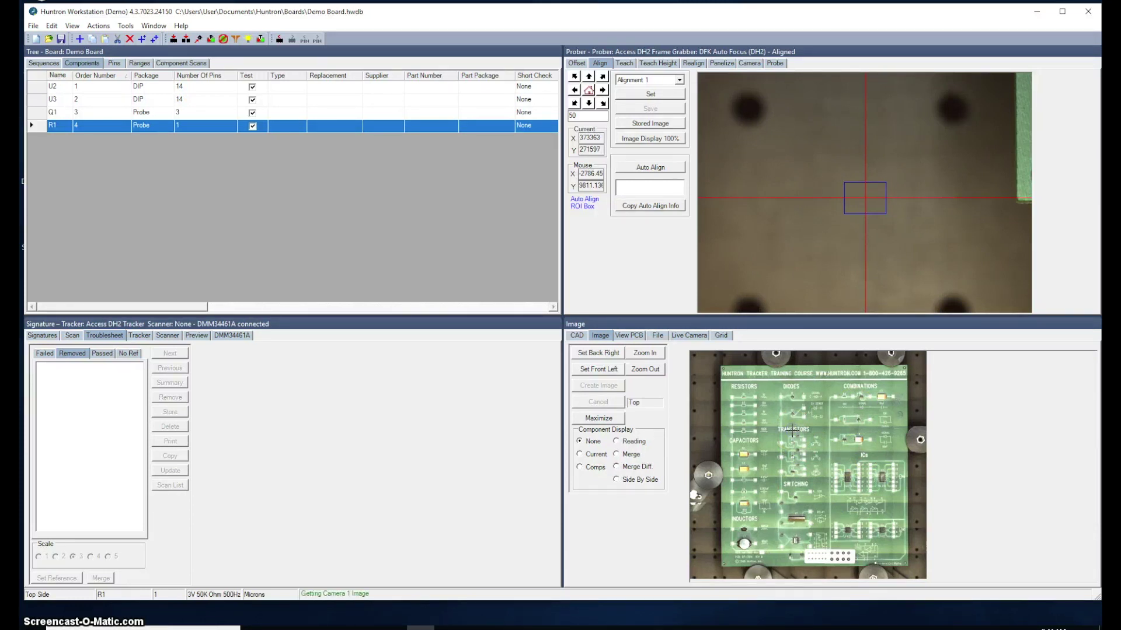
Step: Move the camera to the TRANSISTORS area on the board image and select component U2
{"action": "left_click", "coordinate": [792, 431]}
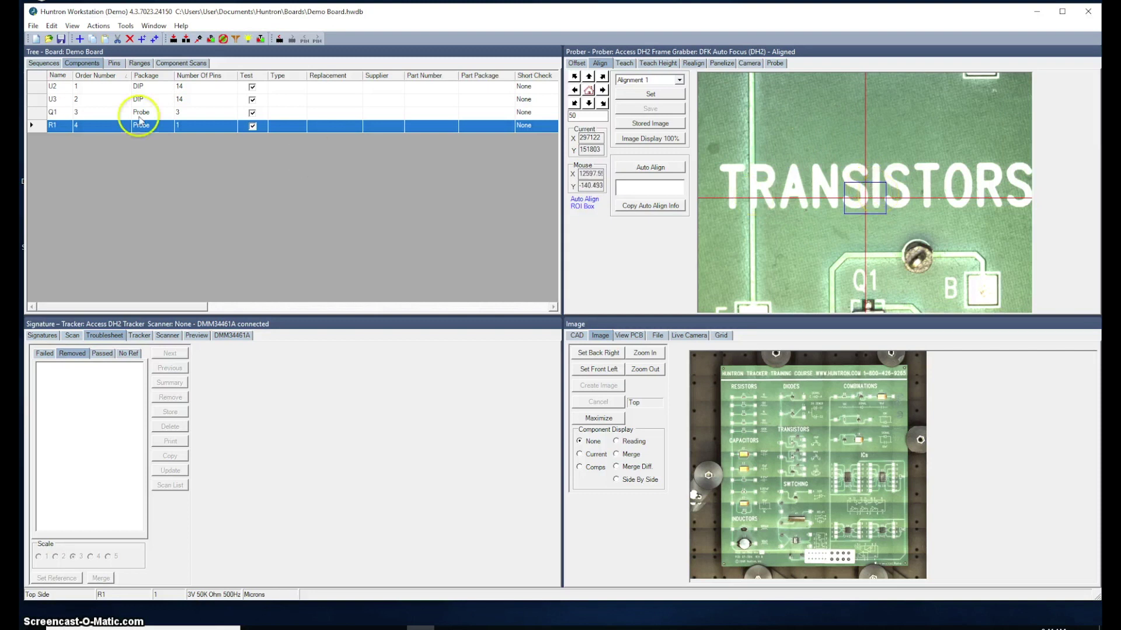
{"action": "left_click", "coordinate": [39, 87]}
{"action": "left_click", "coordinate": [638, 253]}
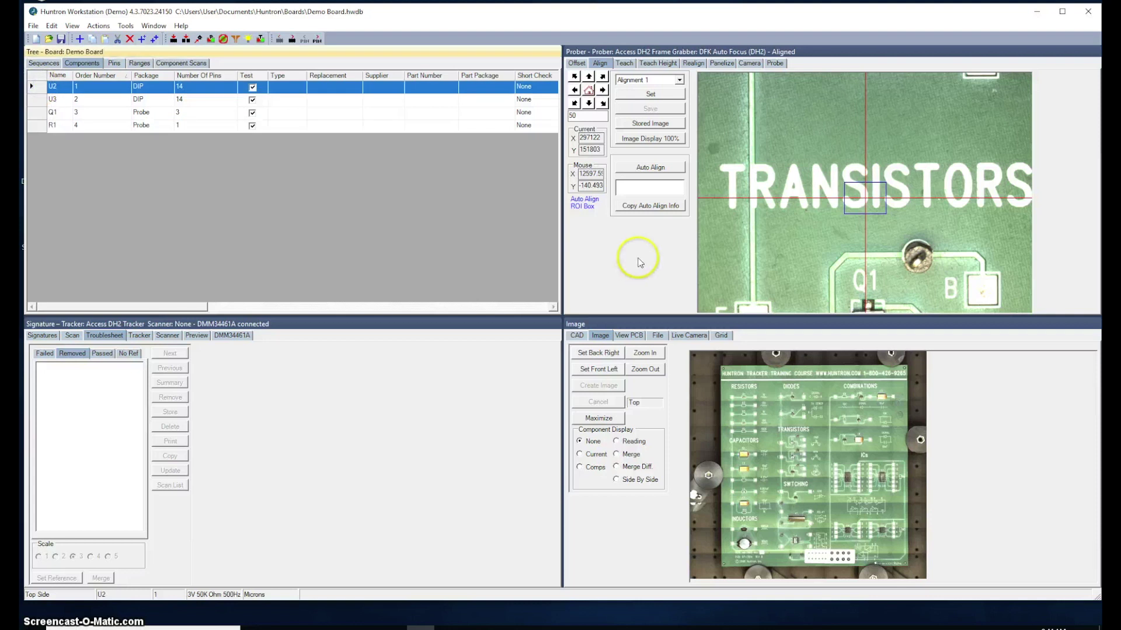
{"action": "left_click", "coordinate": [625, 65]}
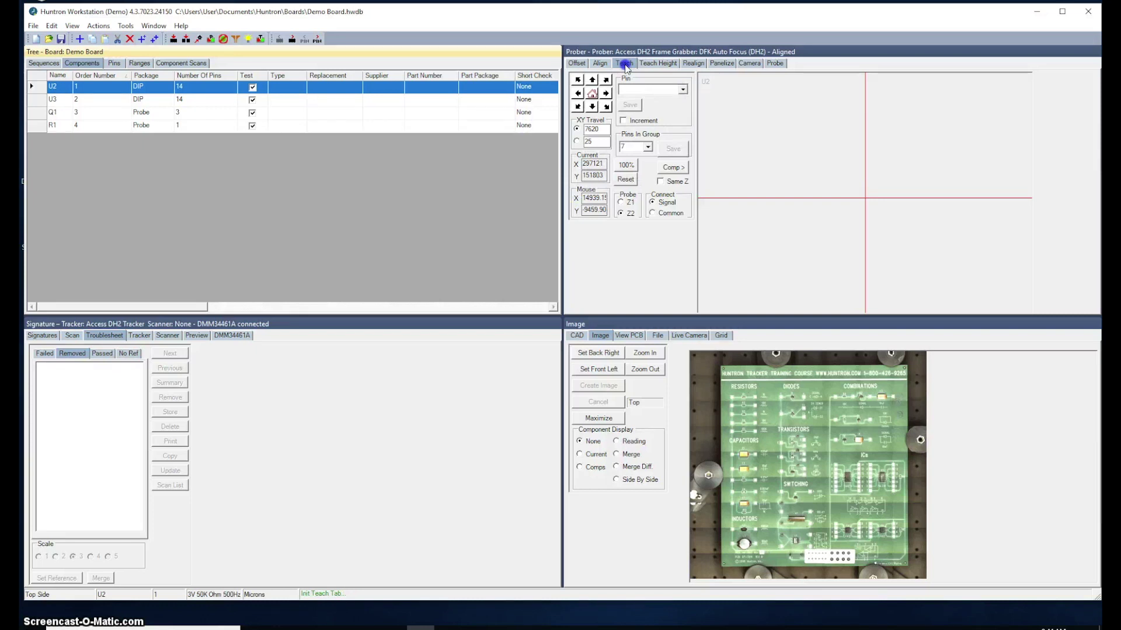
Step: Teach U2's pin 1 common-probe position centred on pin 7 of the 74HC14 and save it
{"action": "left_click", "coordinate": [646, 292]}
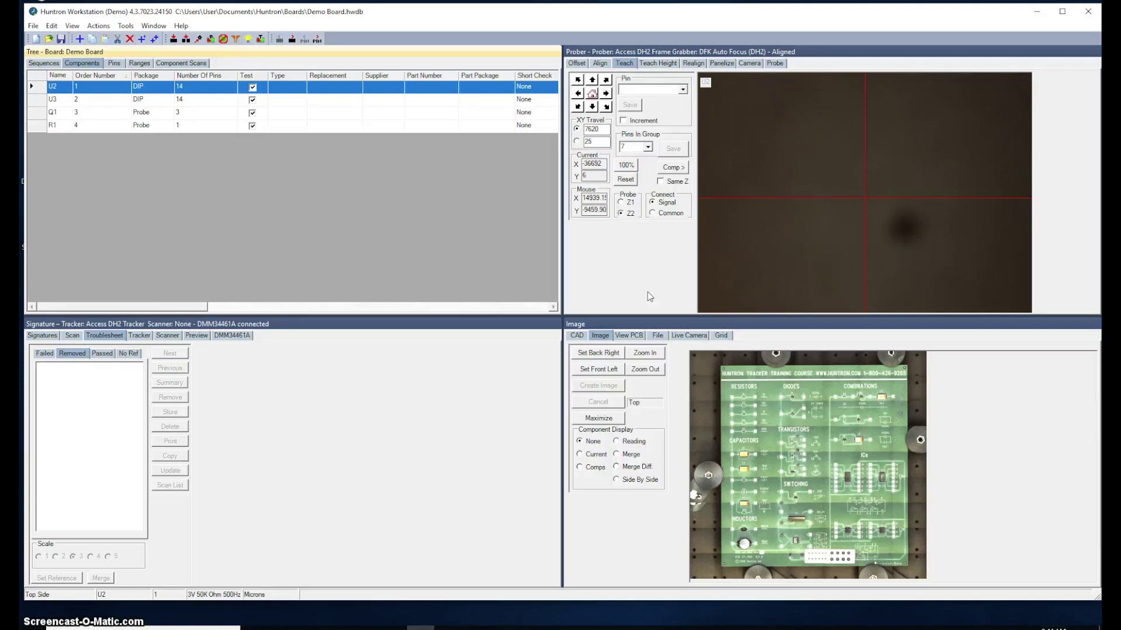
{"action": "mouse_move", "coordinate": [647, 292]}
{"action": "left_mouse_down"}
{"action": "mouse_move", "coordinate": [656, 276]}
{"action": "mouse_move", "coordinate": [739, 244]}
{"action": "left_mouse_up"}
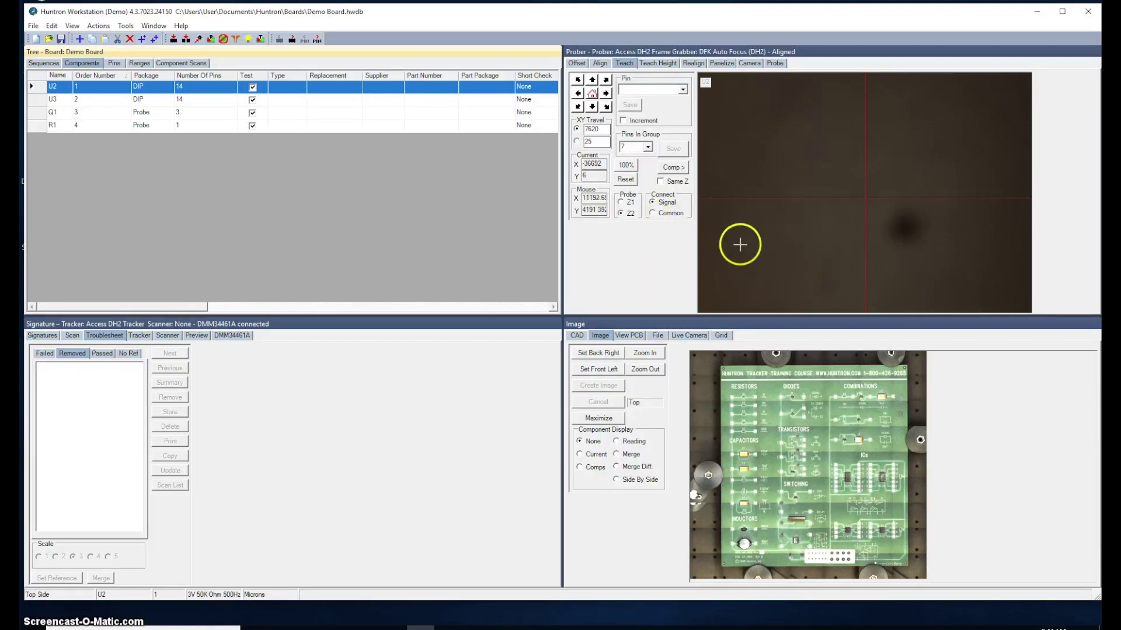
{"action": "left_click", "coordinate": [670, 265]}
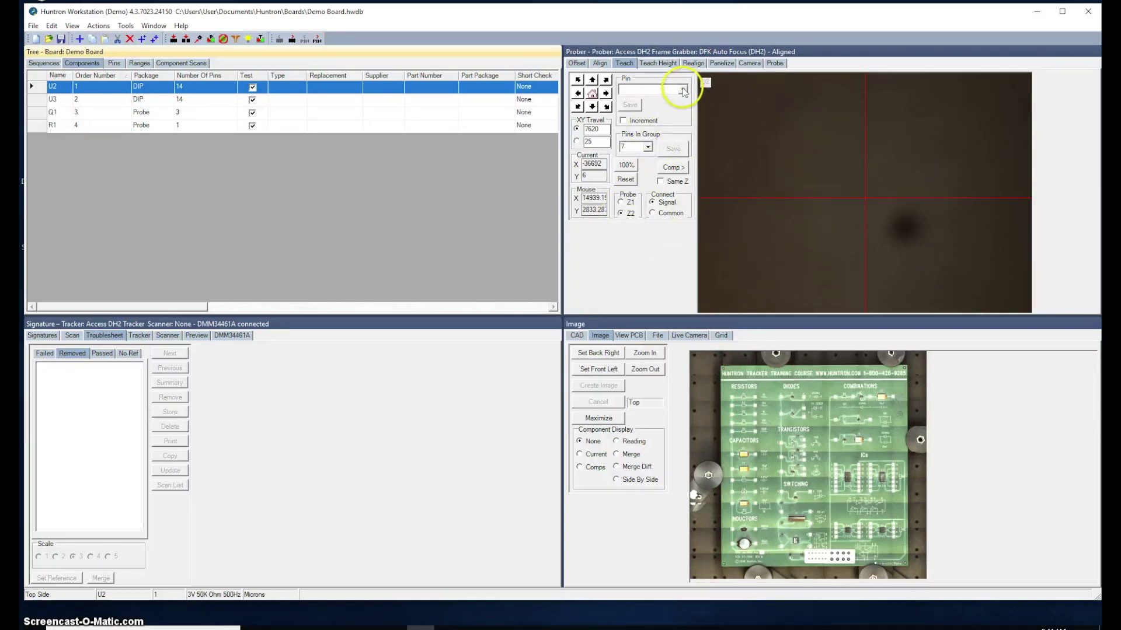
{"action": "left_click", "coordinate": [660, 89]}
{"action": "left_click", "coordinate": [660, 101]}
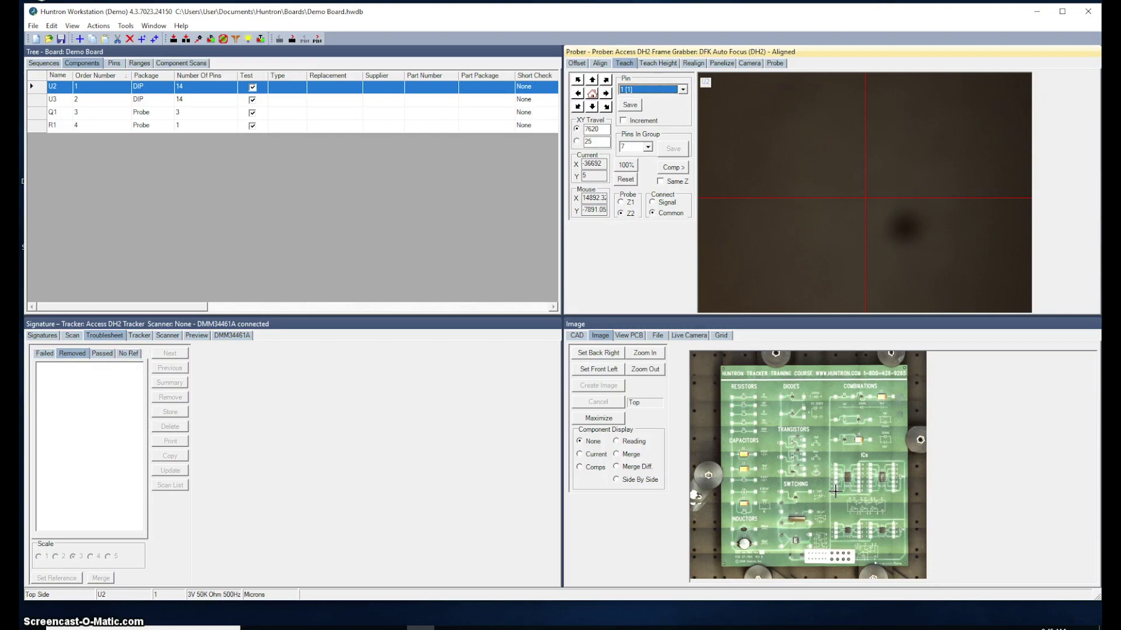
{"action": "left_click", "coordinate": [835, 492]}
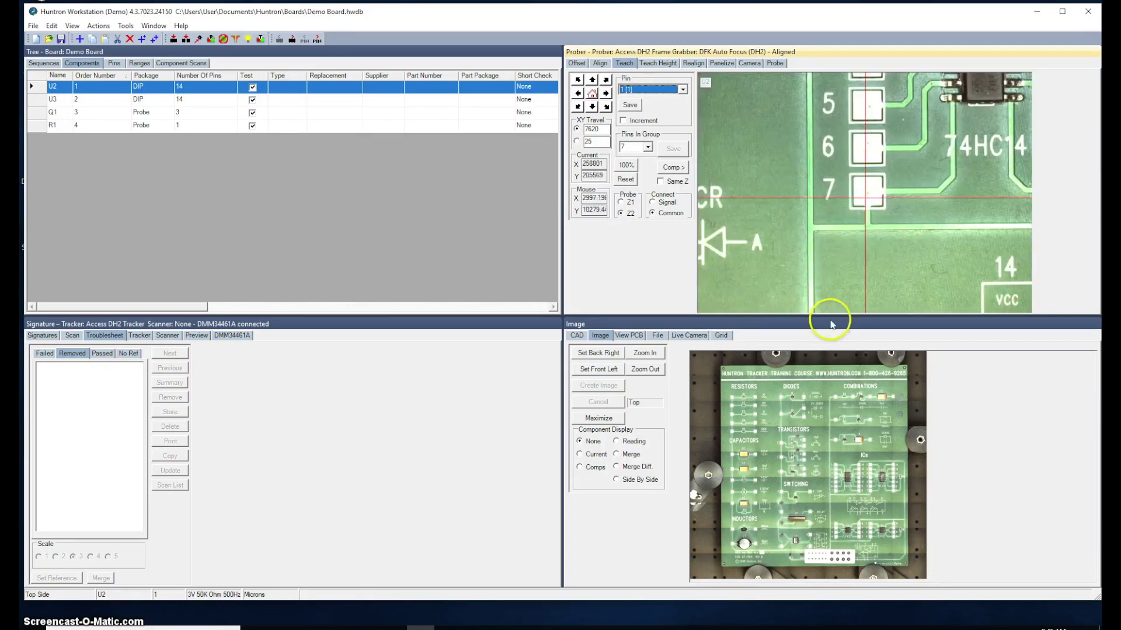
{"action": "left_click", "coordinate": [868, 193]}
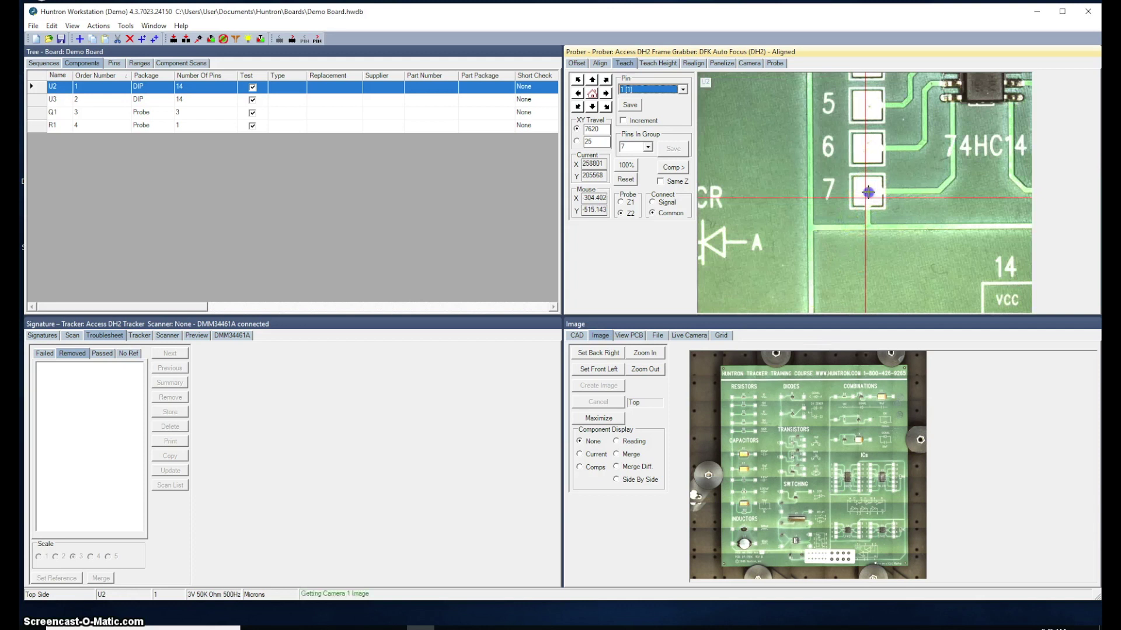
{"action": "left_click", "coordinate": [629, 105]}
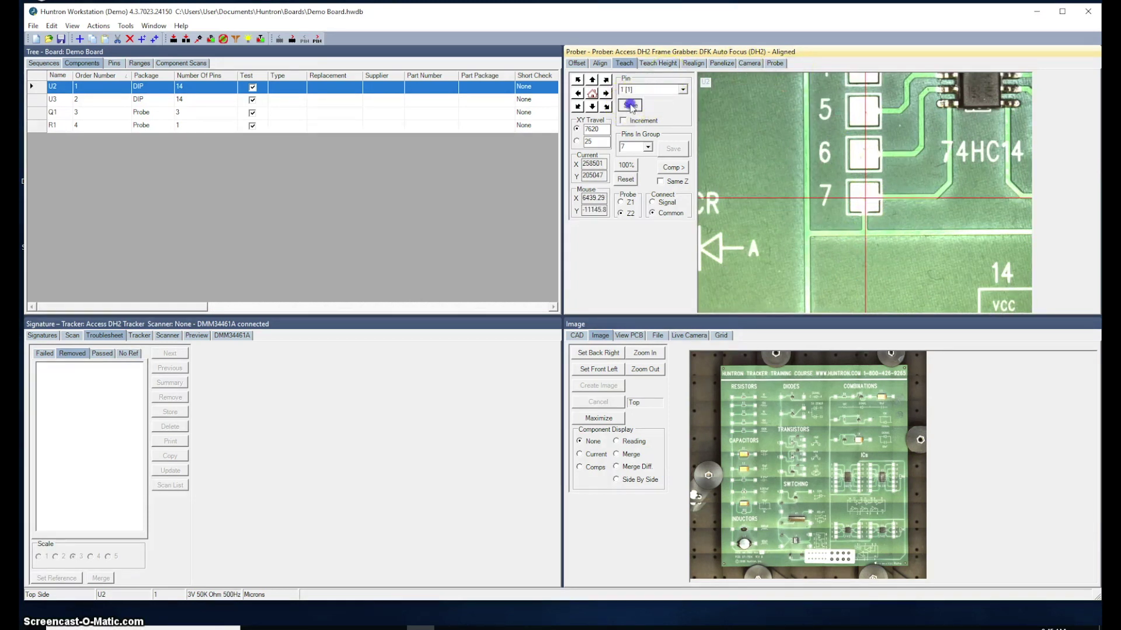
Step: Set Pins In Group to 14 and save the common position for all 14 pins
{"action": "left_click", "coordinate": [682, 268]}
{"action": "left_click", "coordinate": [641, 249]}
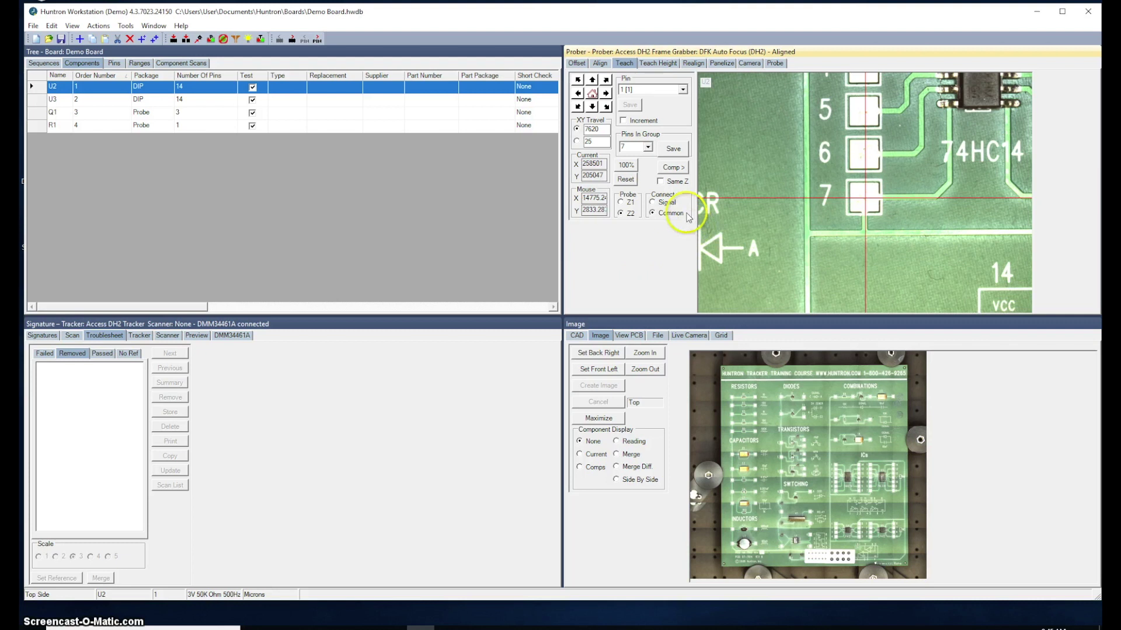
{"action": "left_click", "coordinate": [648, 146]}
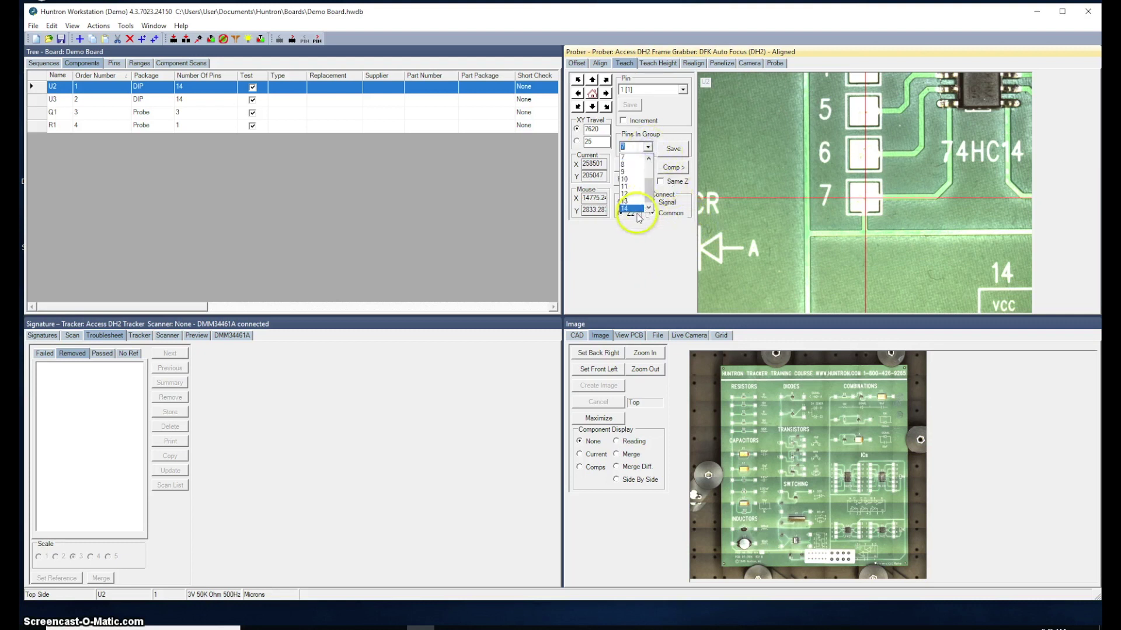
{"action": "left_click", "coordinate": [636, 209]}
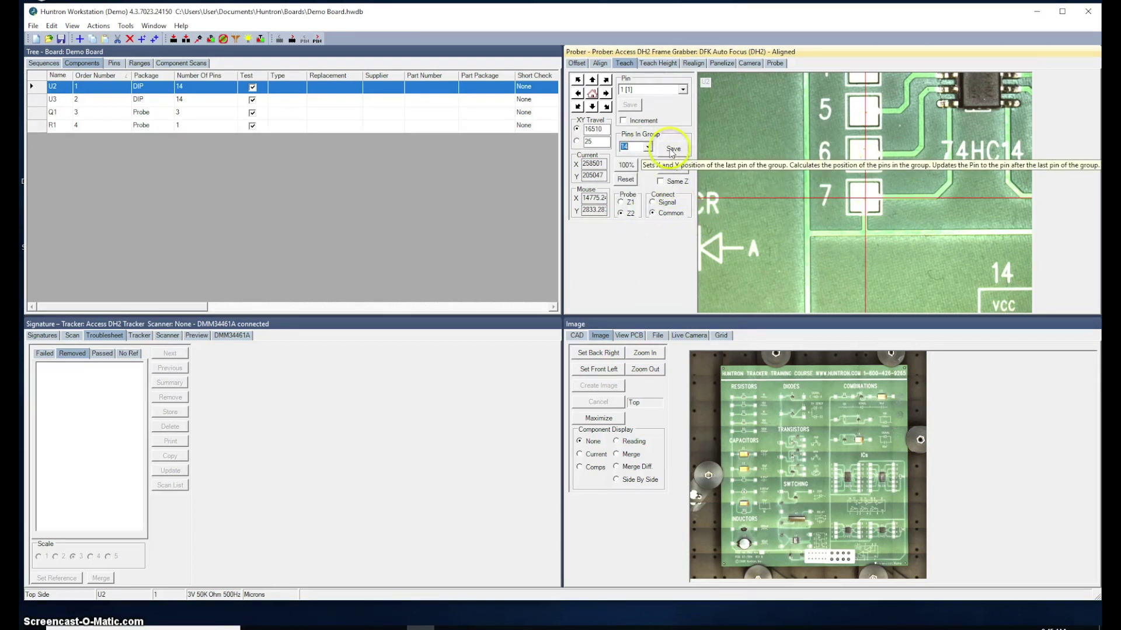
{"action": "left_click", "coordinate": [672, 150]}
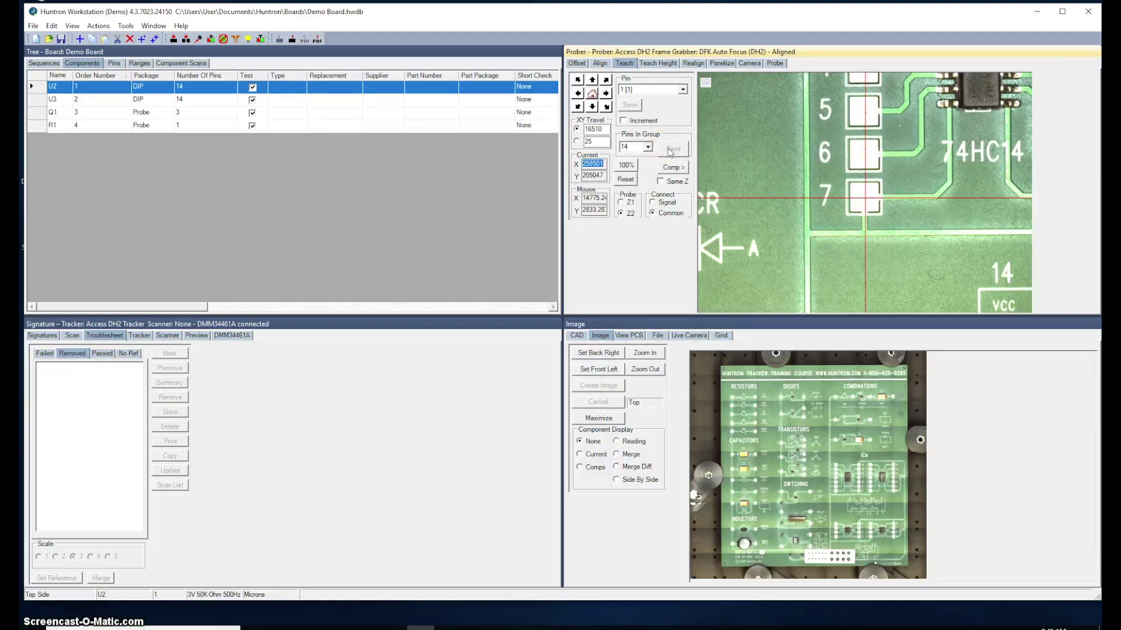
Step: Center U2 pin 1 and save its Z1 signal-probe position
{"action": "left_click", "coordinate": [621, 203]}
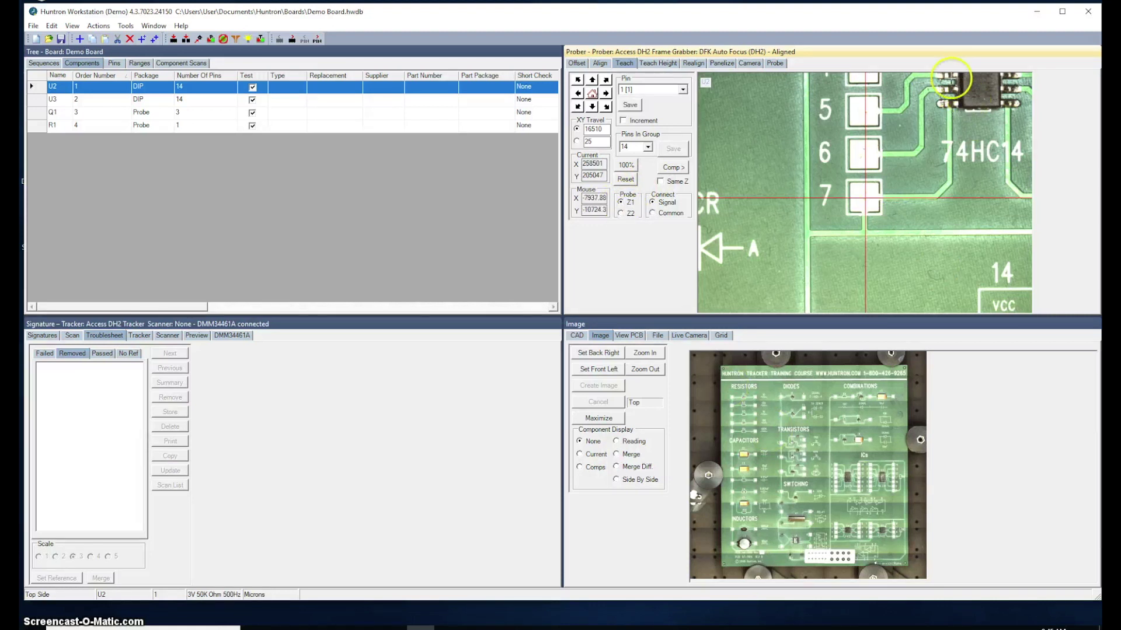
{"action": "left_click", "coordinate": [941, 76]}
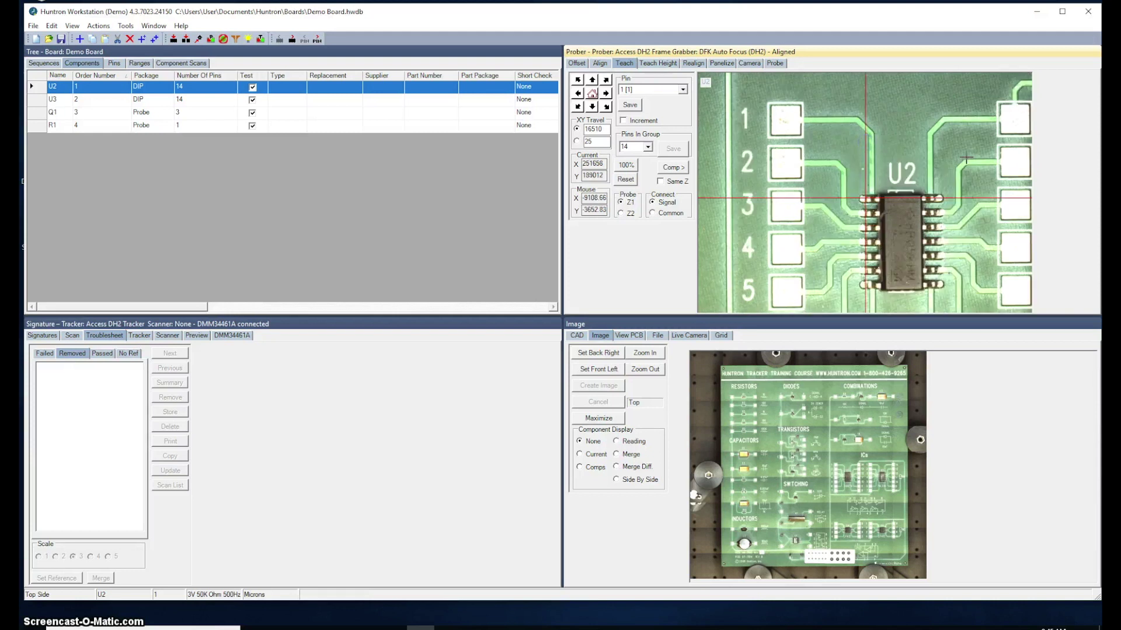
{"action": "left_click", "coordinate": [865, 200]}
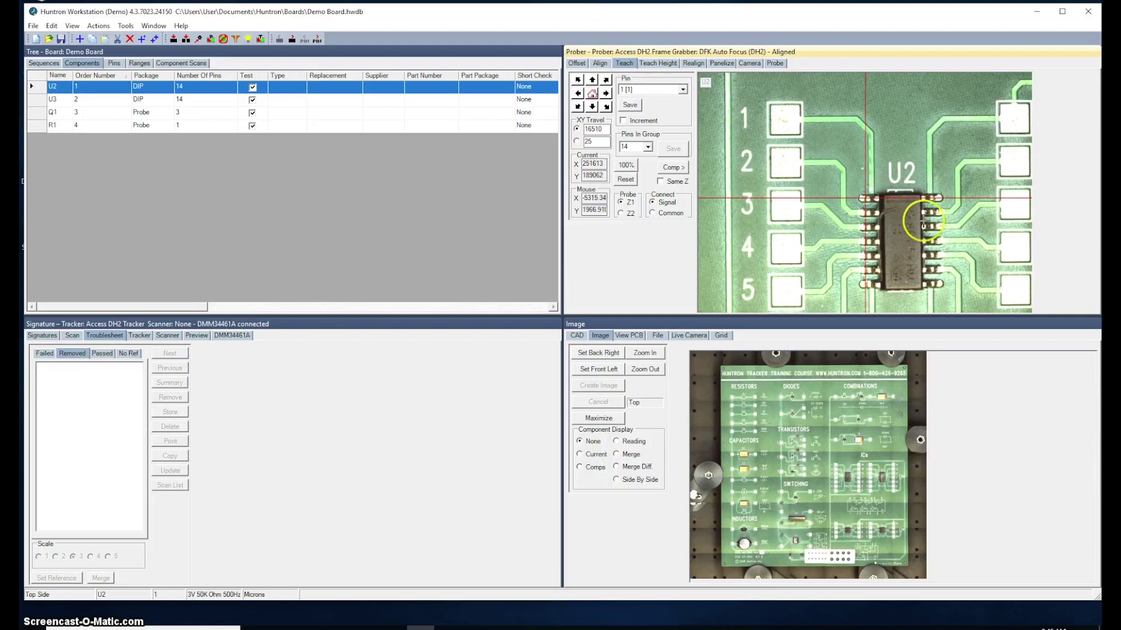
{"action": "left_click", "coordinate": [636, 105]}
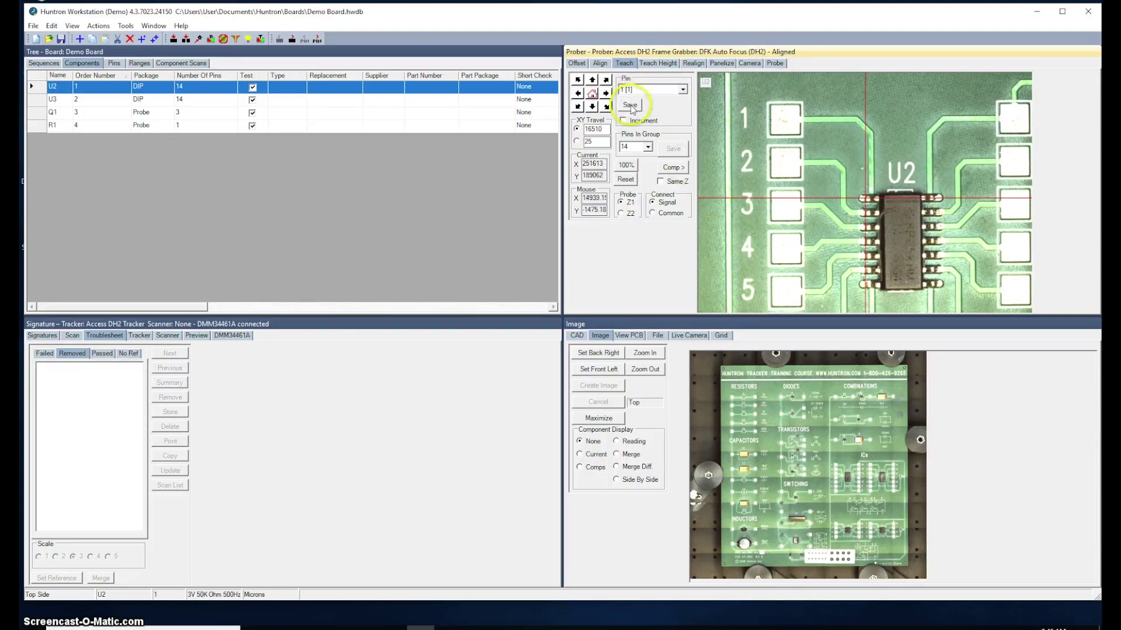
{"action": "left_click", "coordinate": [629, 104]}
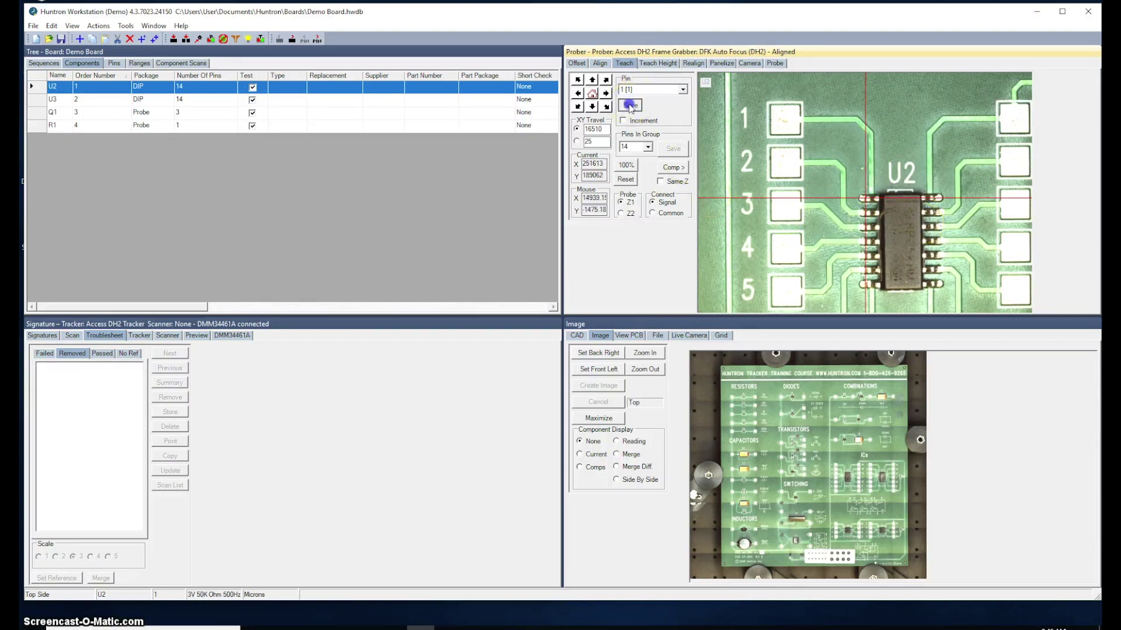
Step: Set Pins In Group to 7, jog down one travel step, and save pins 1–7
{"action": "left_click", "coordinate": [642, 146]}
{"action": "left_click", "coordinate": [640, 157]}
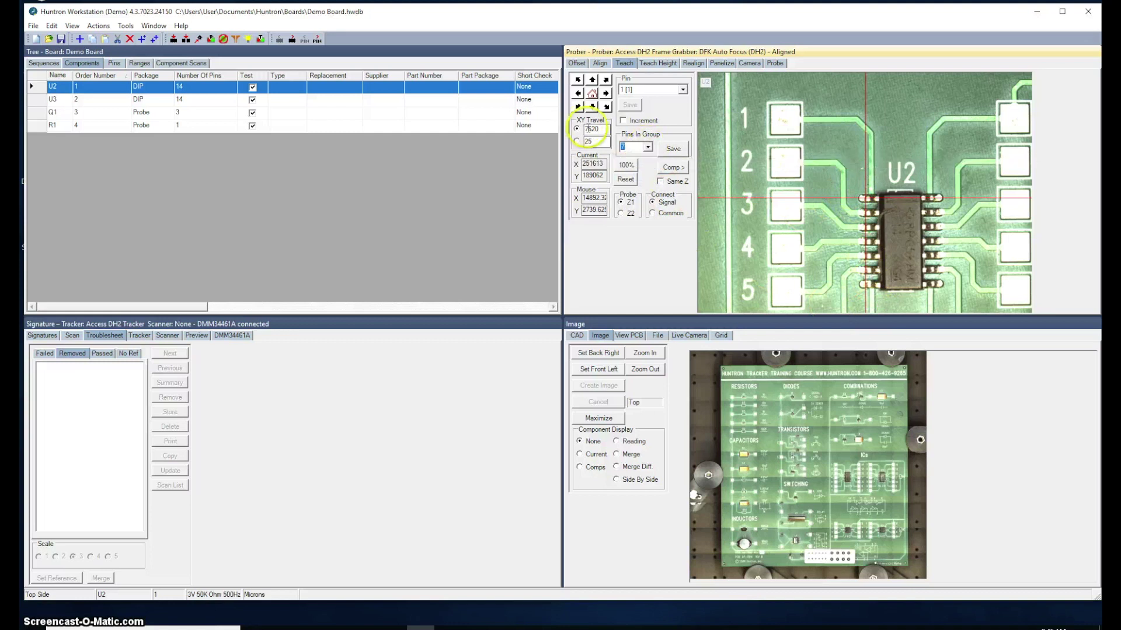
{"action": "double_click", "coordinate": [583, 128]}
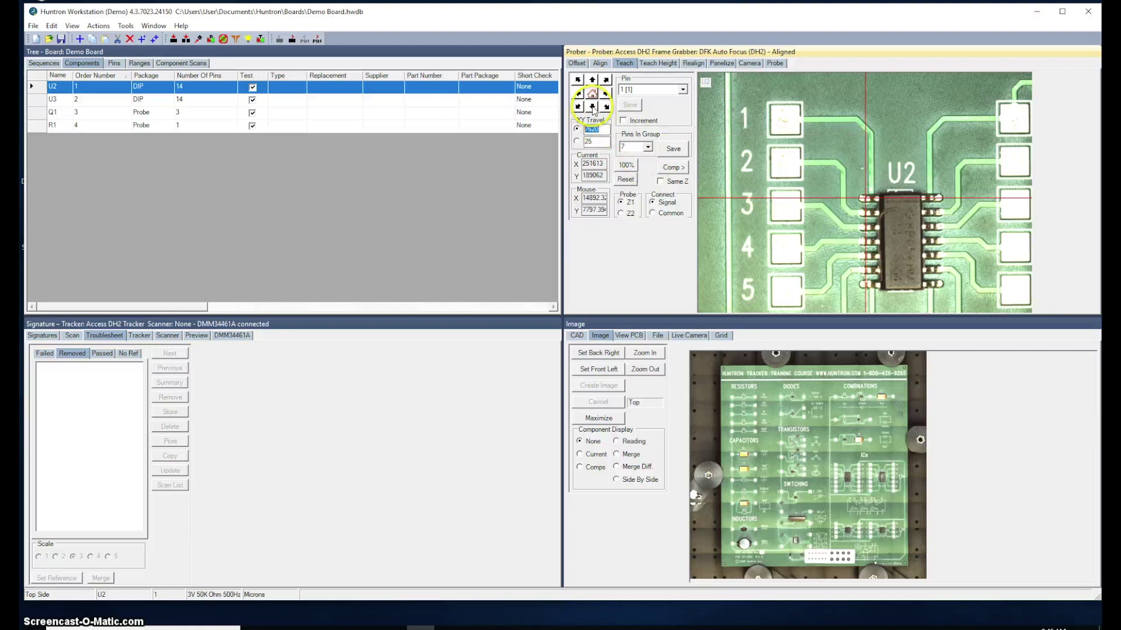
{"action": "left_click", "coordinate": [593, 108]}
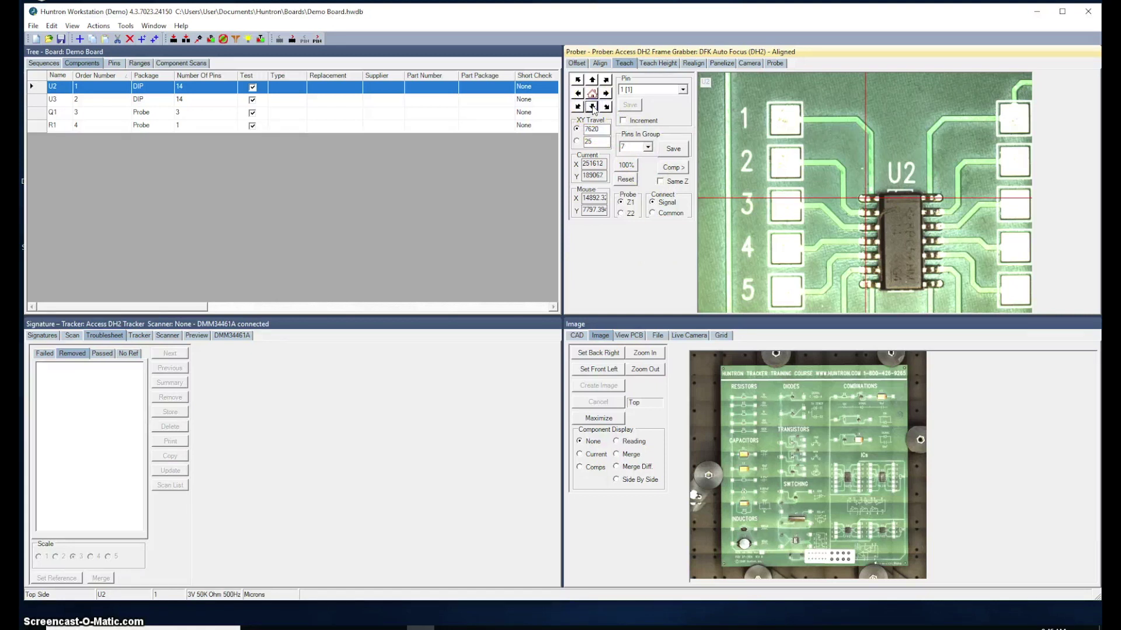
{"action": "left_click", "coordinate": [593, 108]}
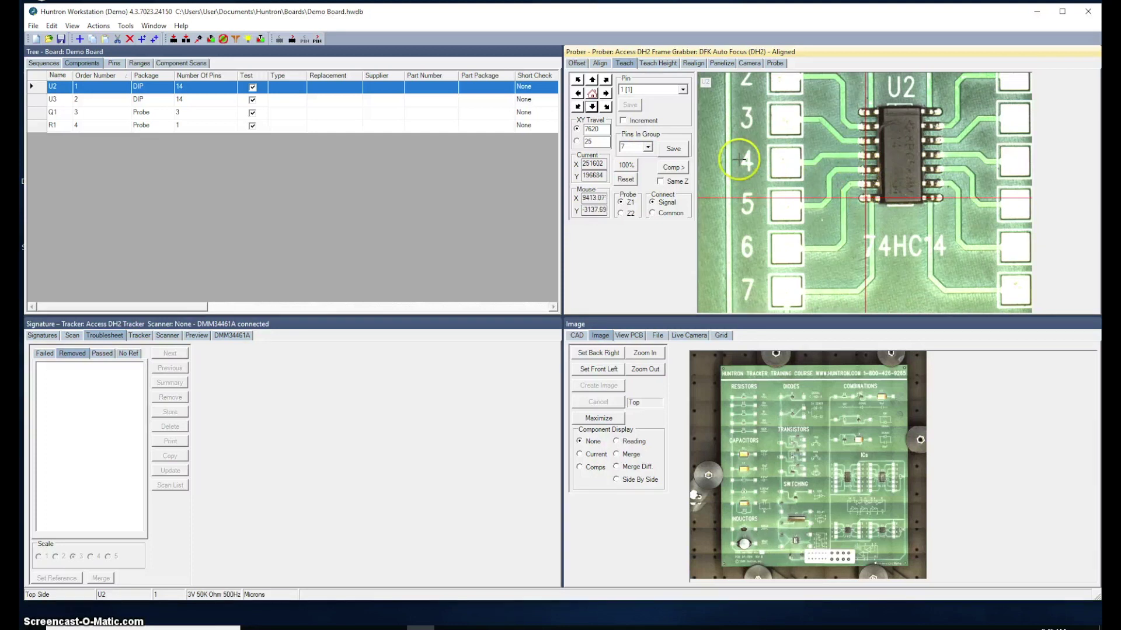
{"action": "left_click", "coordinate": [671, 151]}
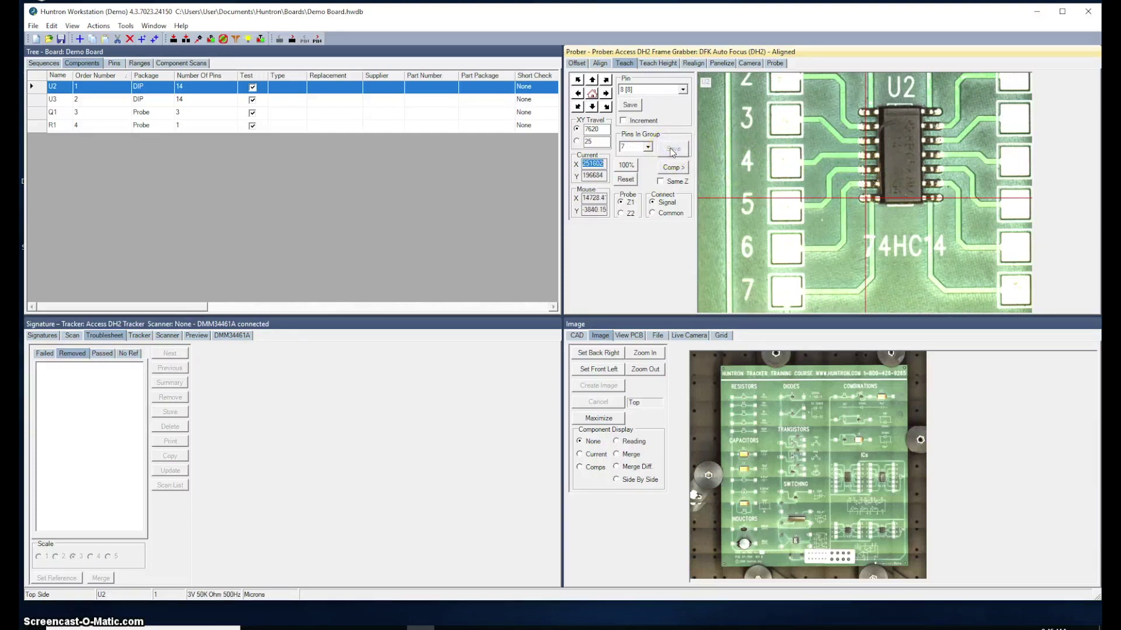
Step: Center the crosshair on U2 pin 8 and save its signal position
{"action": "left_click", "coordinate": [641, 92]}
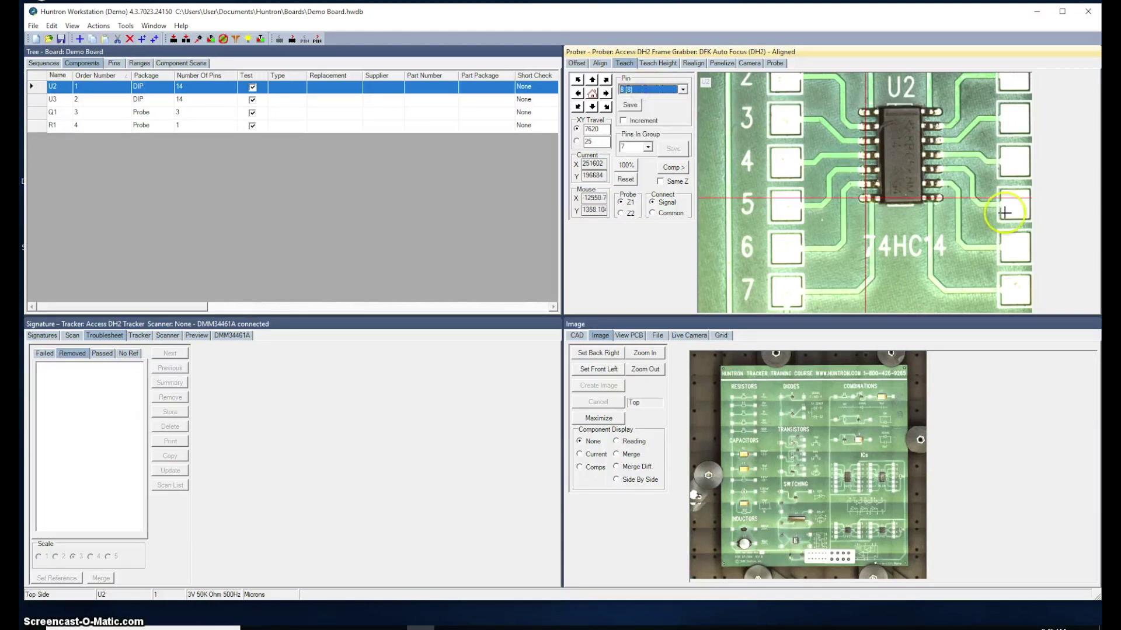
{"action": "left_click", "coordinate": [937, 199]}
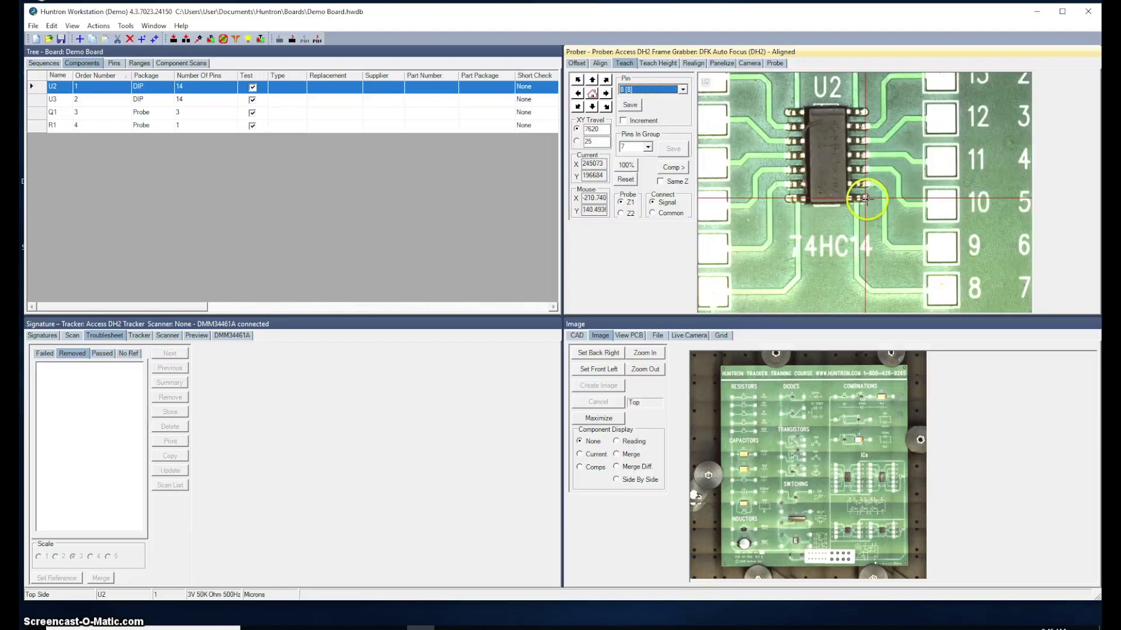
{"action": "left_click", "coordinate": [863, 199]}
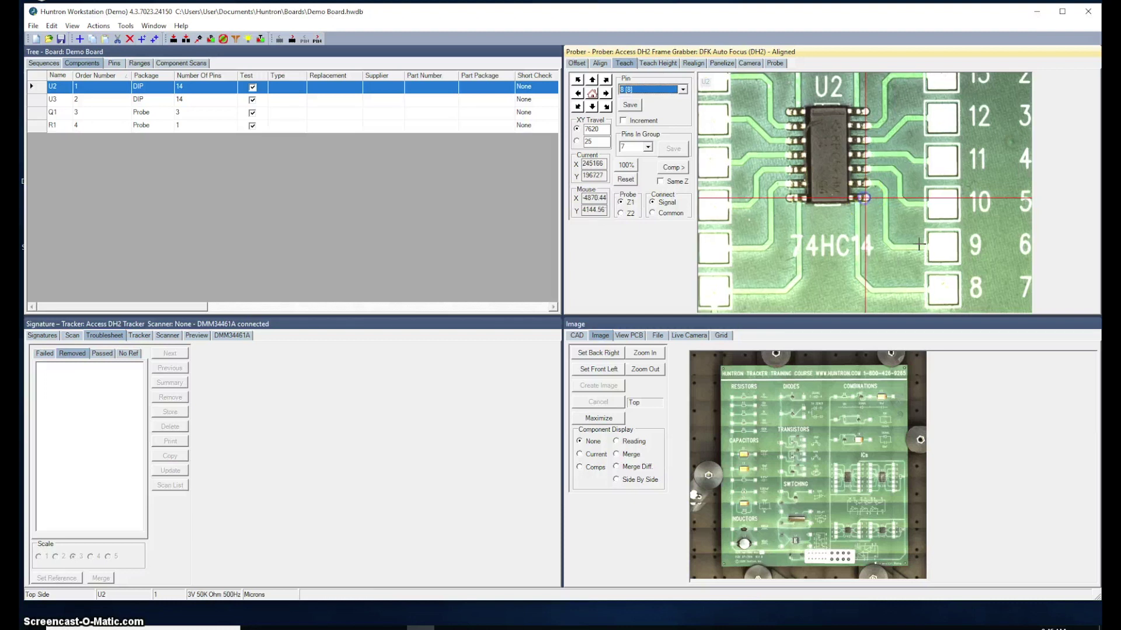
{"action": "left_click", "coordinate": [863, 198]}
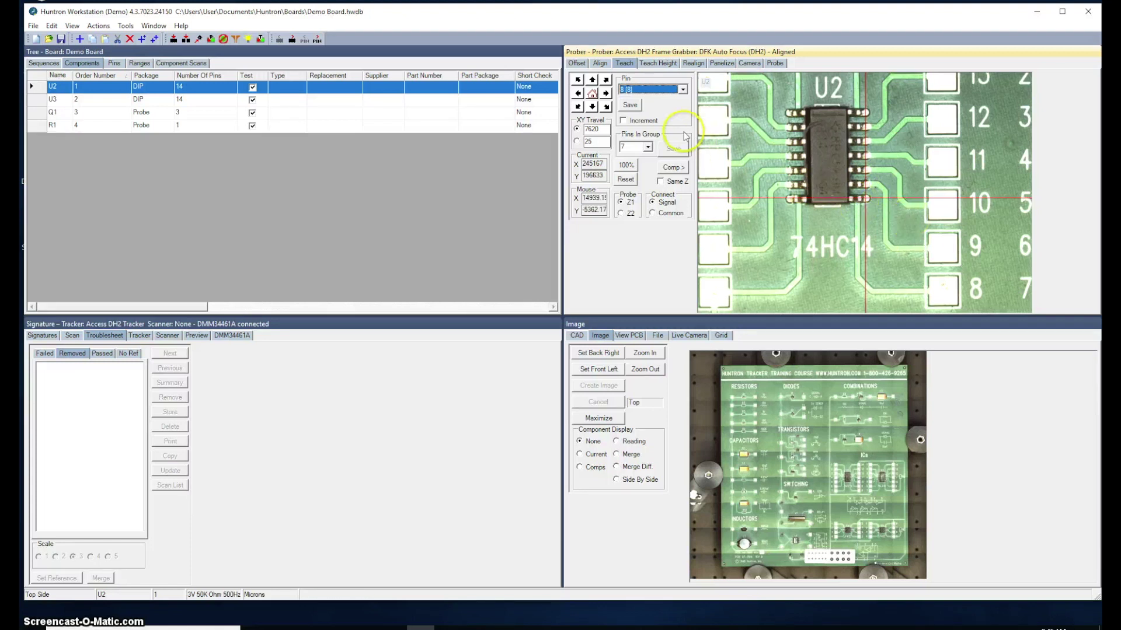
{"action": "left_click", "coordinate": [630, 104]}
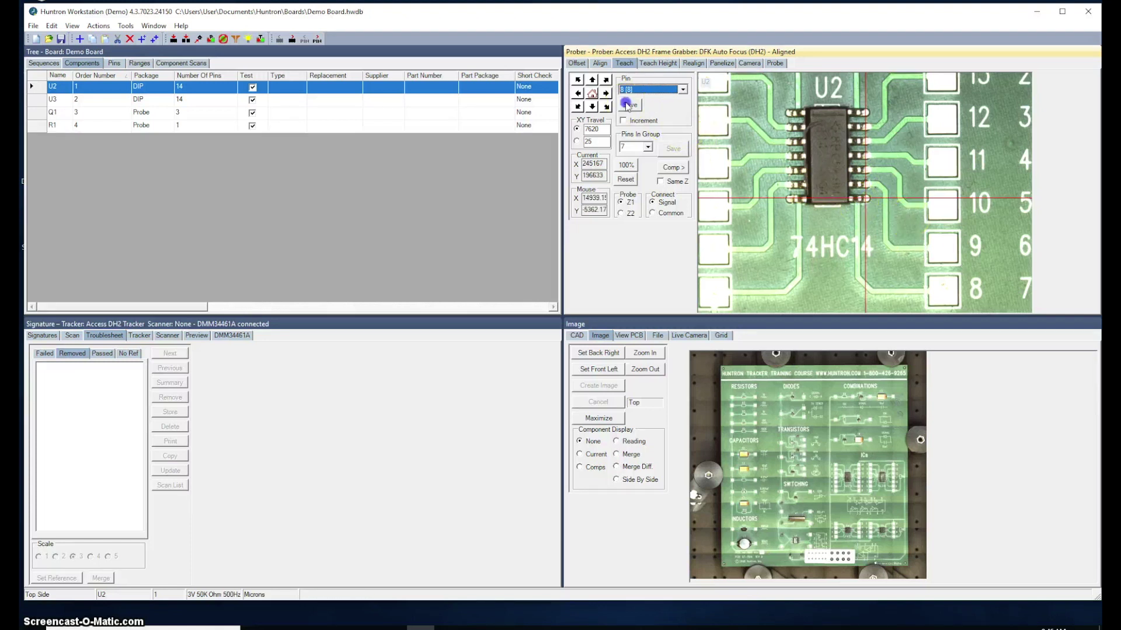
Step: Jog up one step, save the group for pins 8–14, and advance to U3
{"action": "left_click", "coordinate": [593, 81]}
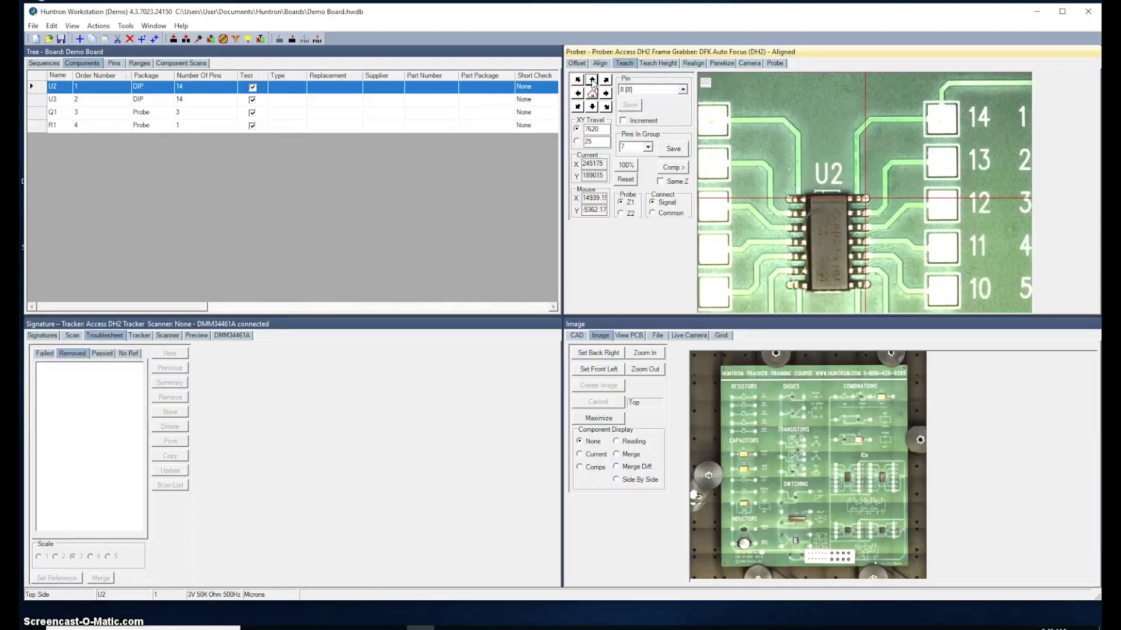
{"action": "left_click", "coordinate": [676, 151]}
{"action": "left_click", "coordinate": [675, 148]}
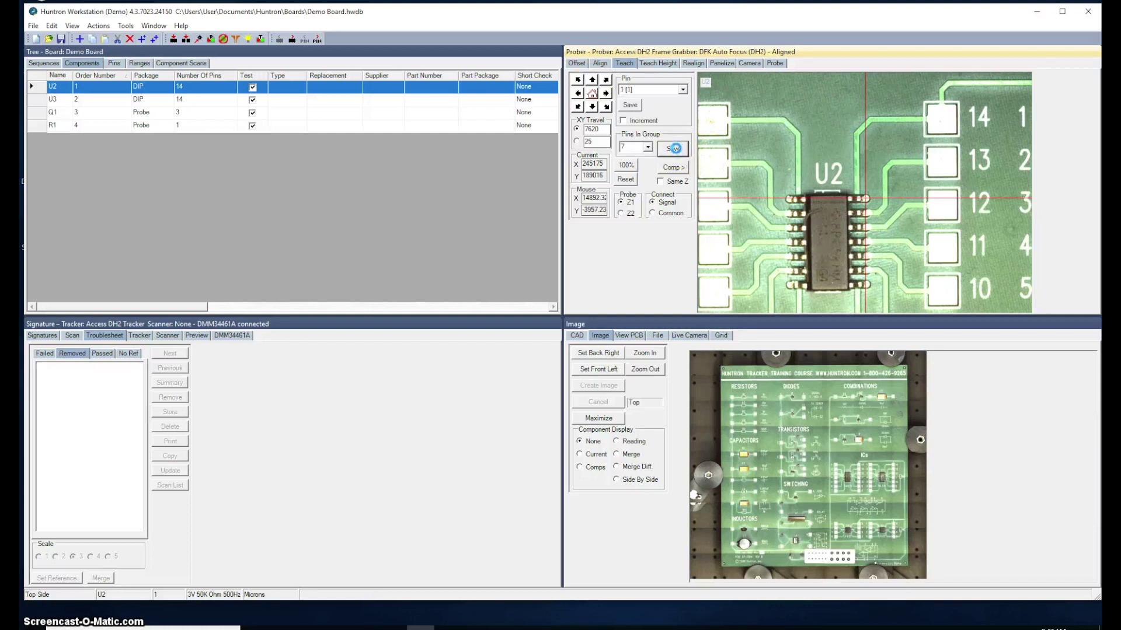
{"action": "left_click", "coordinate": [662, 248]}
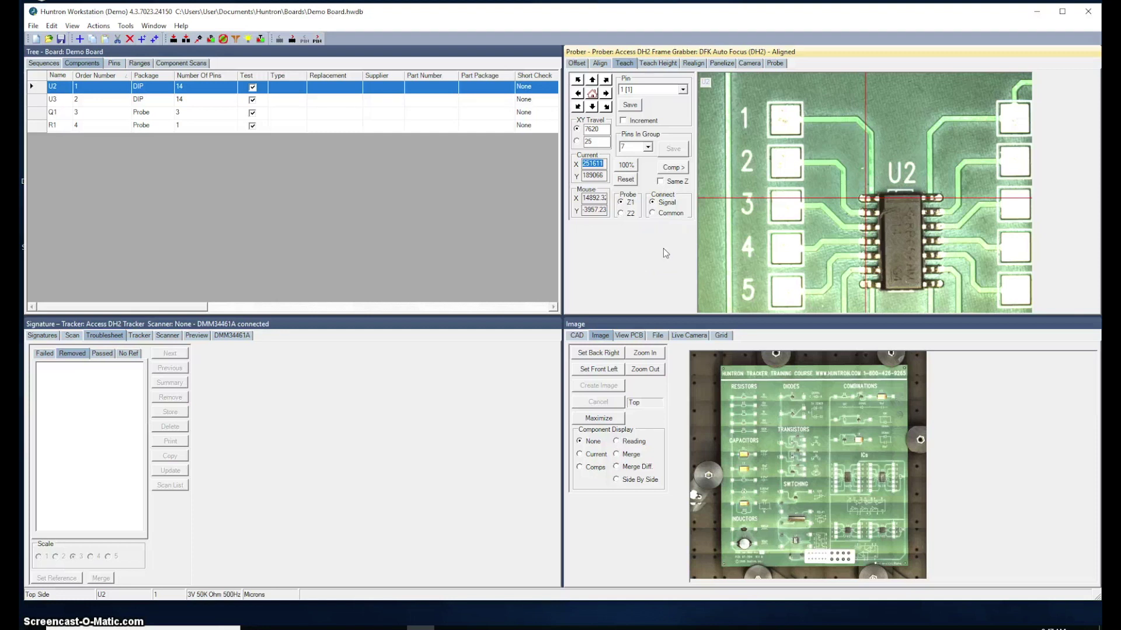
{"action": "left_click", "coordinate": [675, 168]}
Step: Select U2 in the Demo Board component list as the current component
{"action": "left_click", "coordinate": [649, 264]}
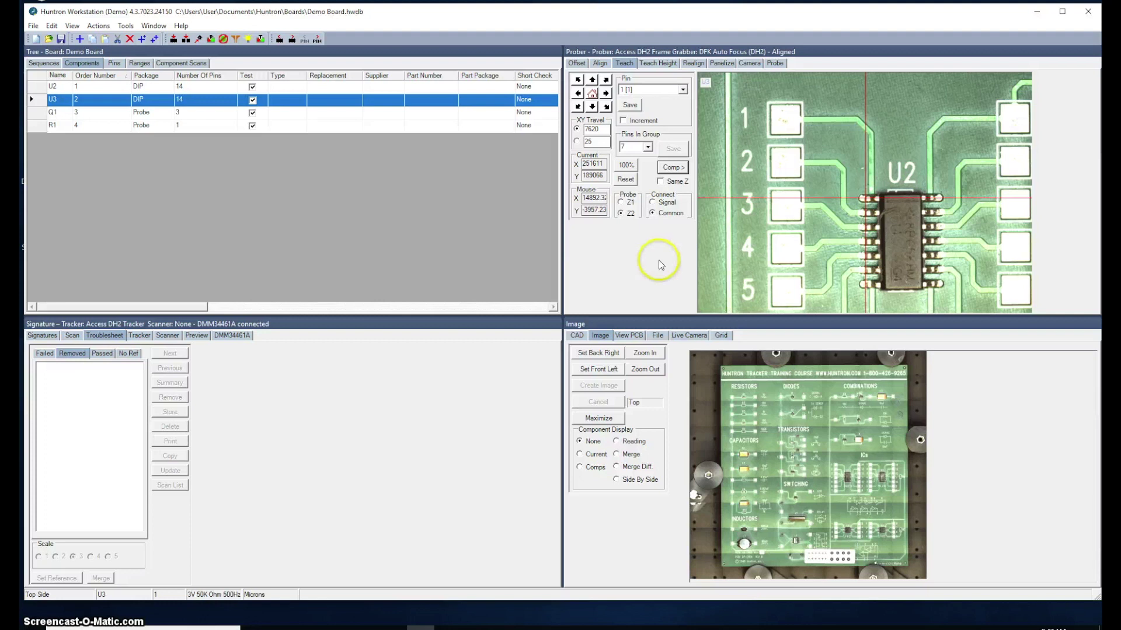
{"action": "left_click", "coordinate": [661, 264]}
{"action": "left_click", "coordinate": [41, 87]}
Step: Start a Group Edit from U2's context menu and pick U3 as the target
{"action": "right_click", "coordinate": [42, 88]}
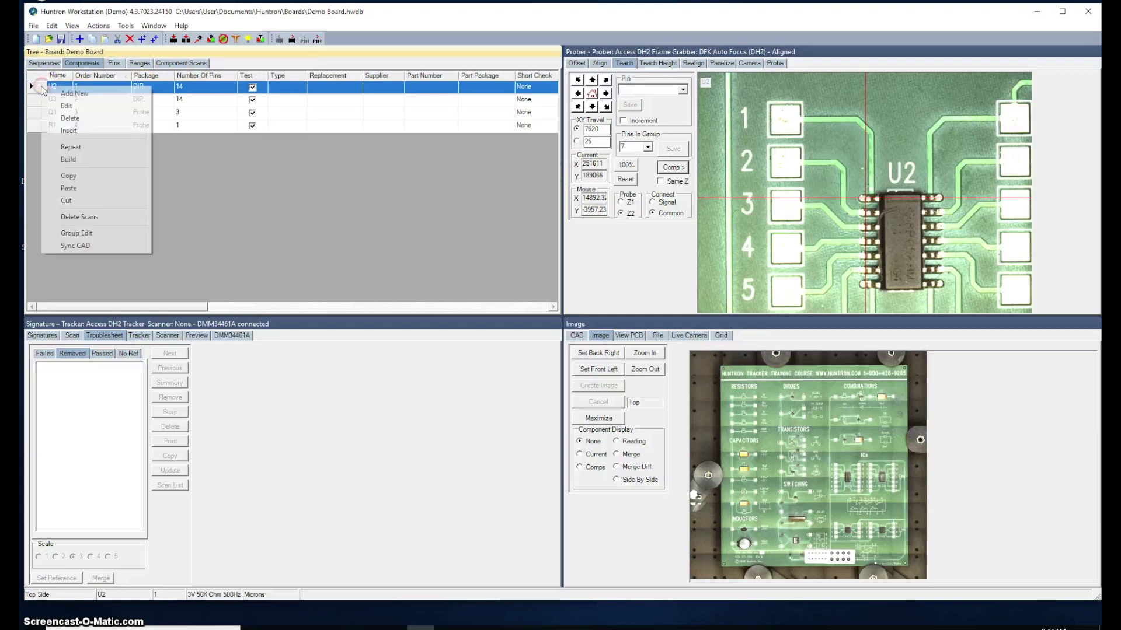
{"action": "left_click", "coordinate": [91, 234]}
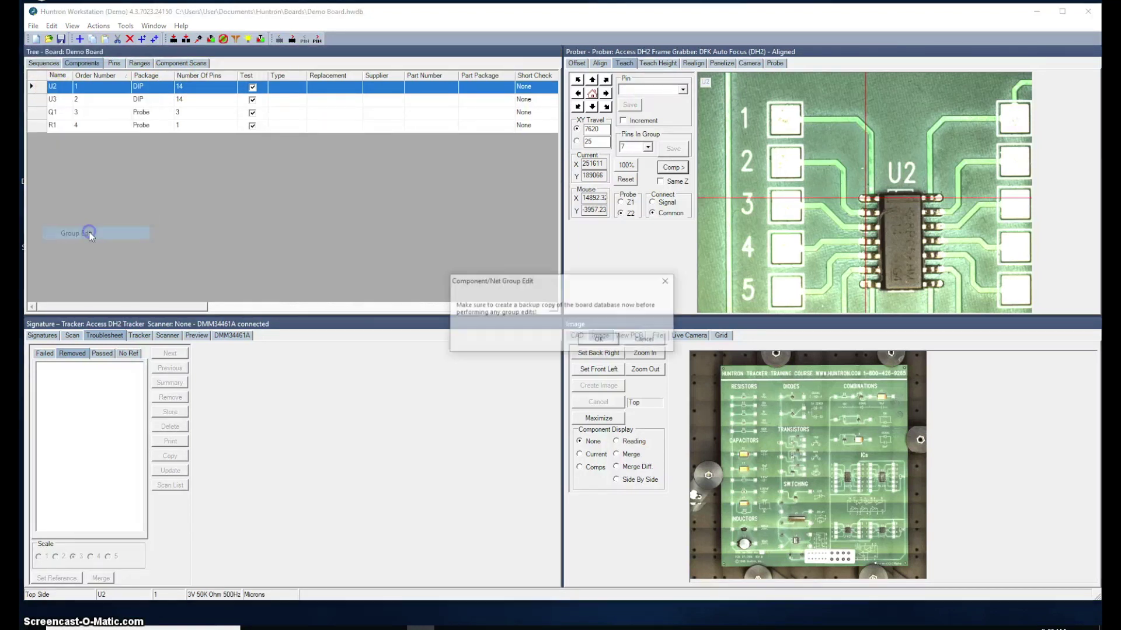
{"action": "left_click", "coordinate": [563, 334]}
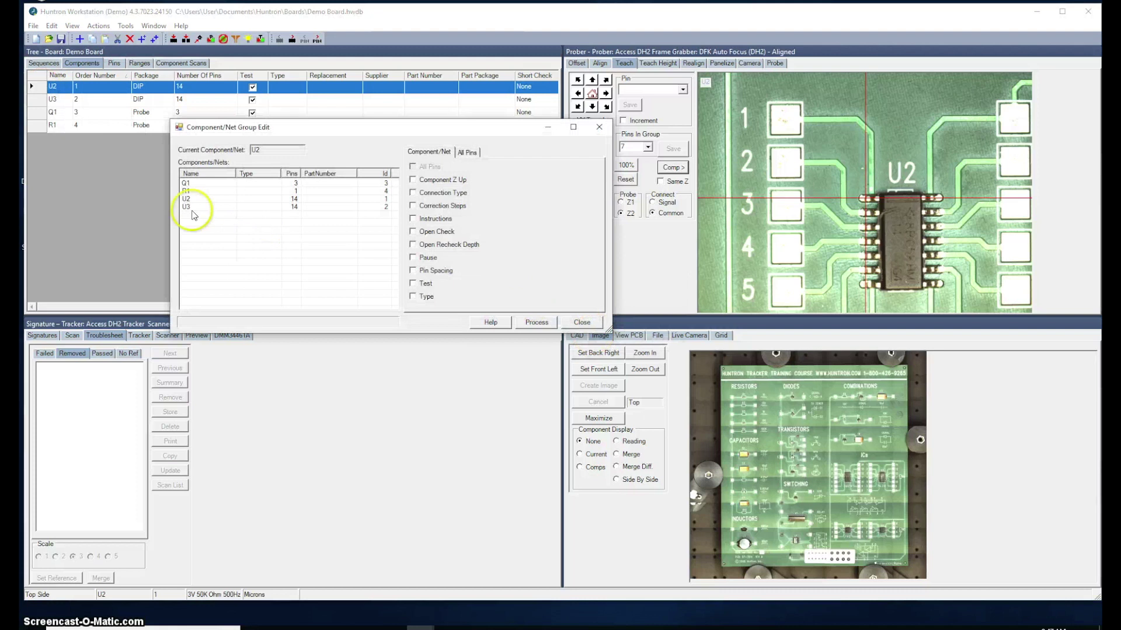
{"action": "left_click", "coordinate": [192, 209]}
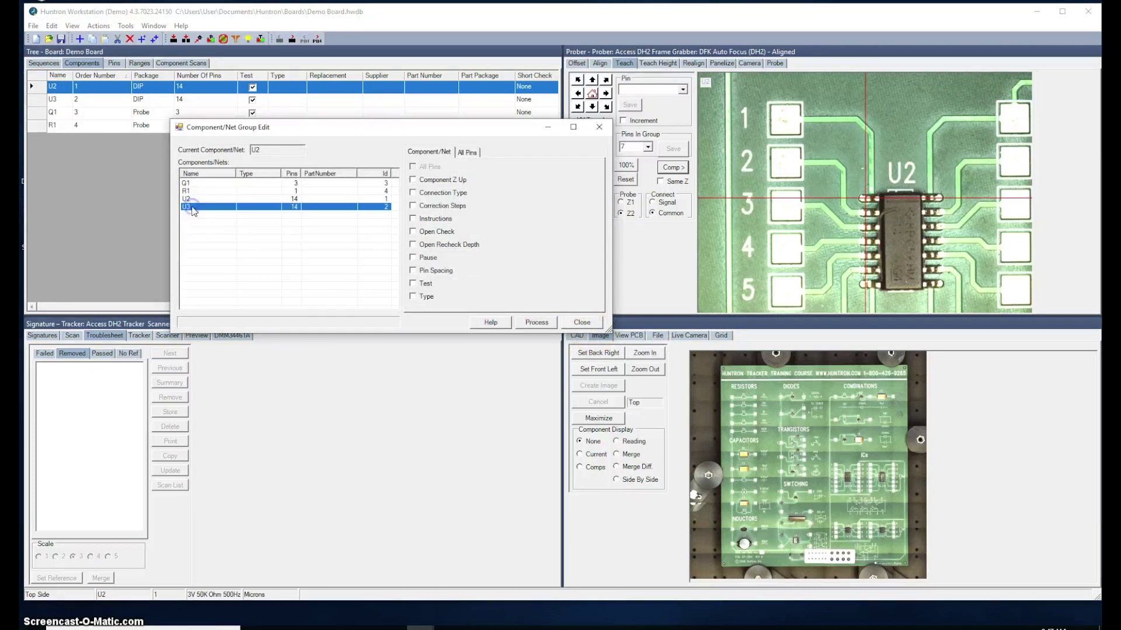
{"action": "left_click", "coordinate": [239, 150]}
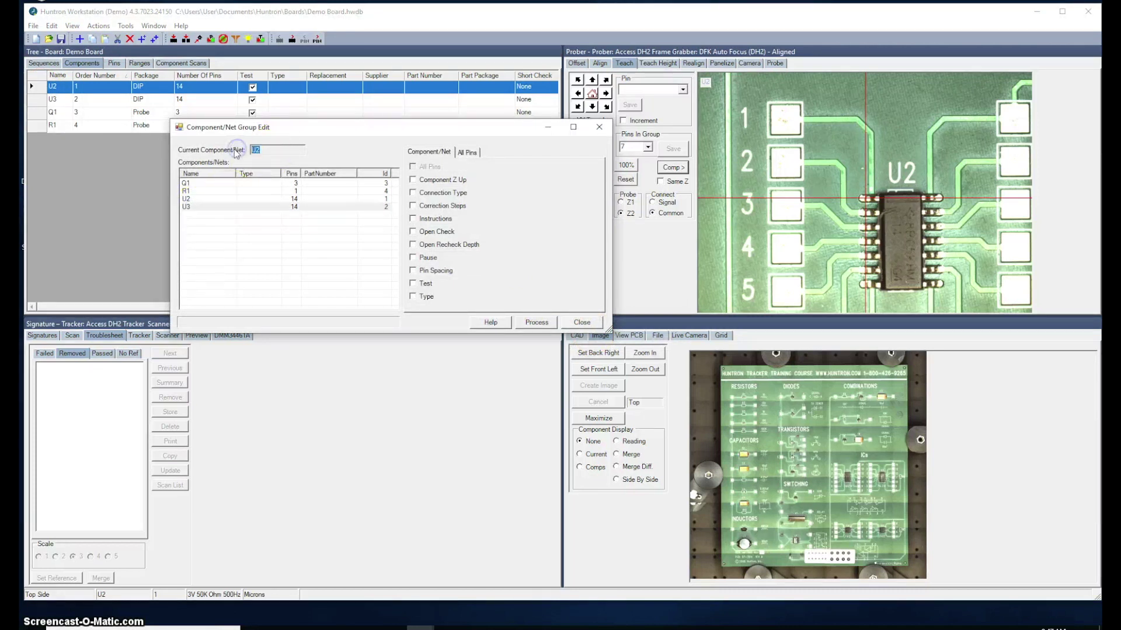
{"action": "left_click", "coordinate": [187, 207]}
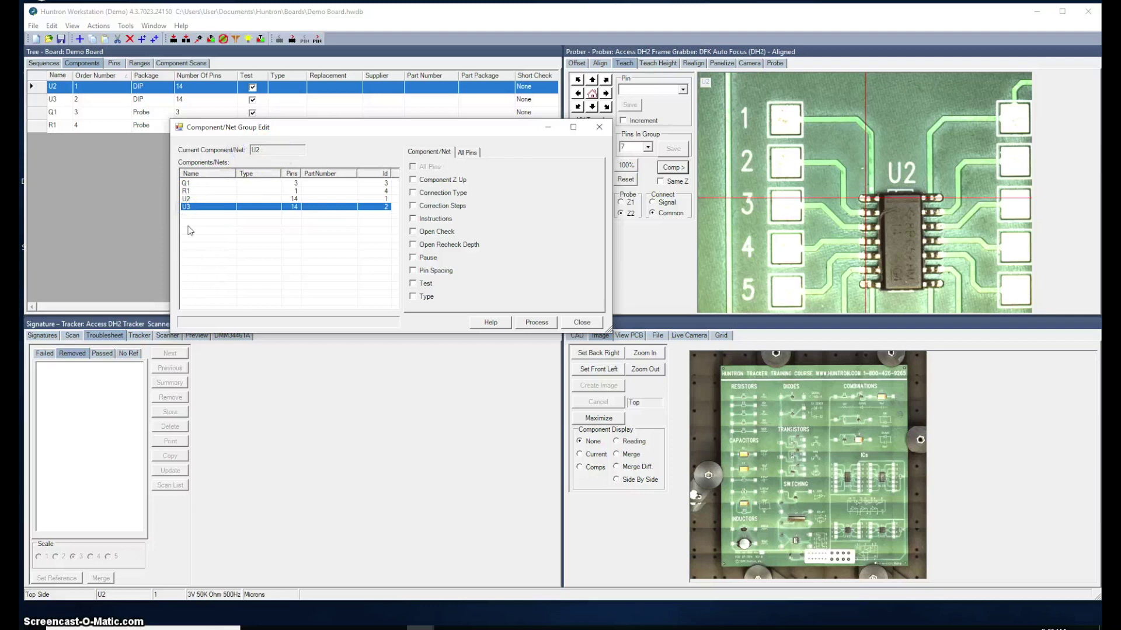
Step: Apply Z2 XY Position (Before Teach) to all of U3's pins and confirm
{"action": "left_click", "coordinate": [466, 152]}
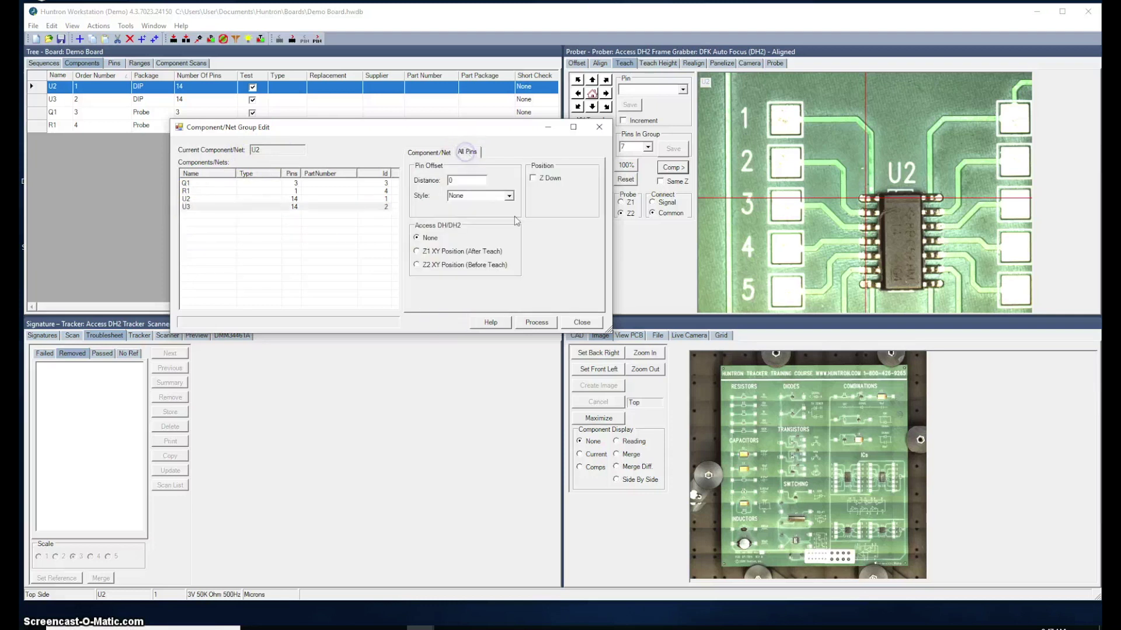
{"action": "left_click", "coordinate": [416, 265]}
{"action": "left_click", "coordinate": [535, 323]}
{"action": "left_click", "coordinate": [594, 340]}
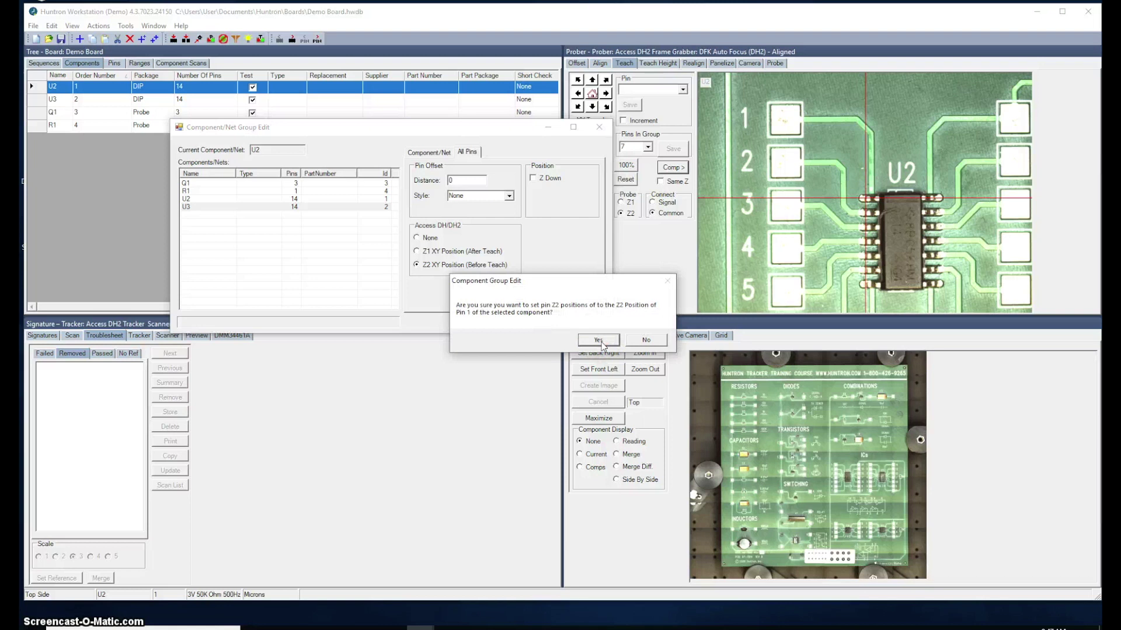
{"action": "left_click", "coordinate": [599, 341]}
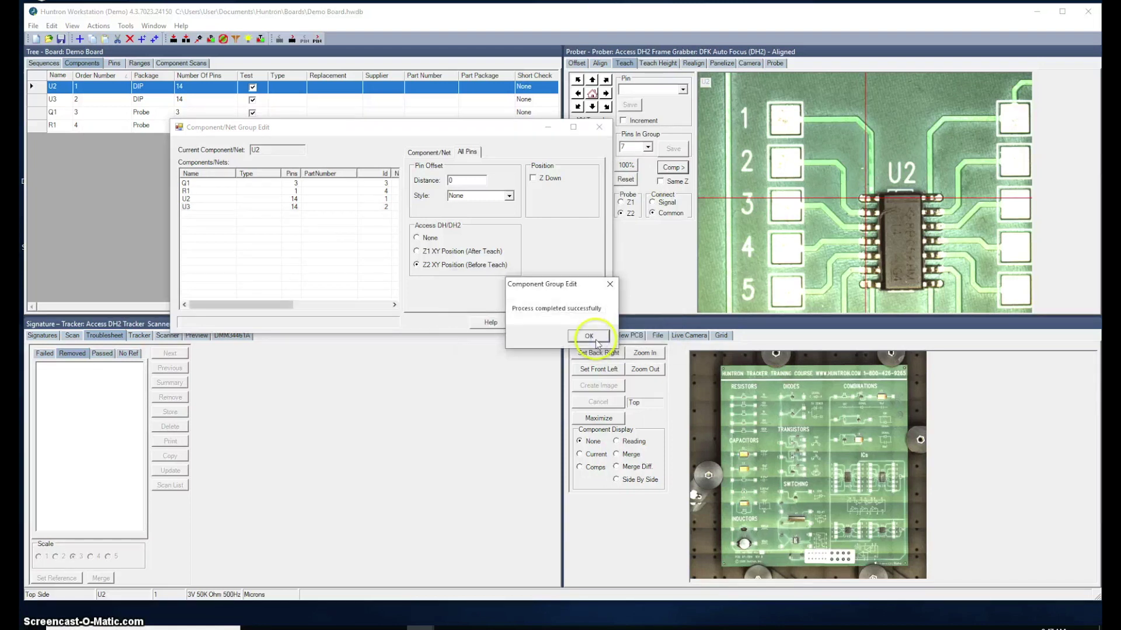
{"action": "left_click", "coordinate": [596, 341]}
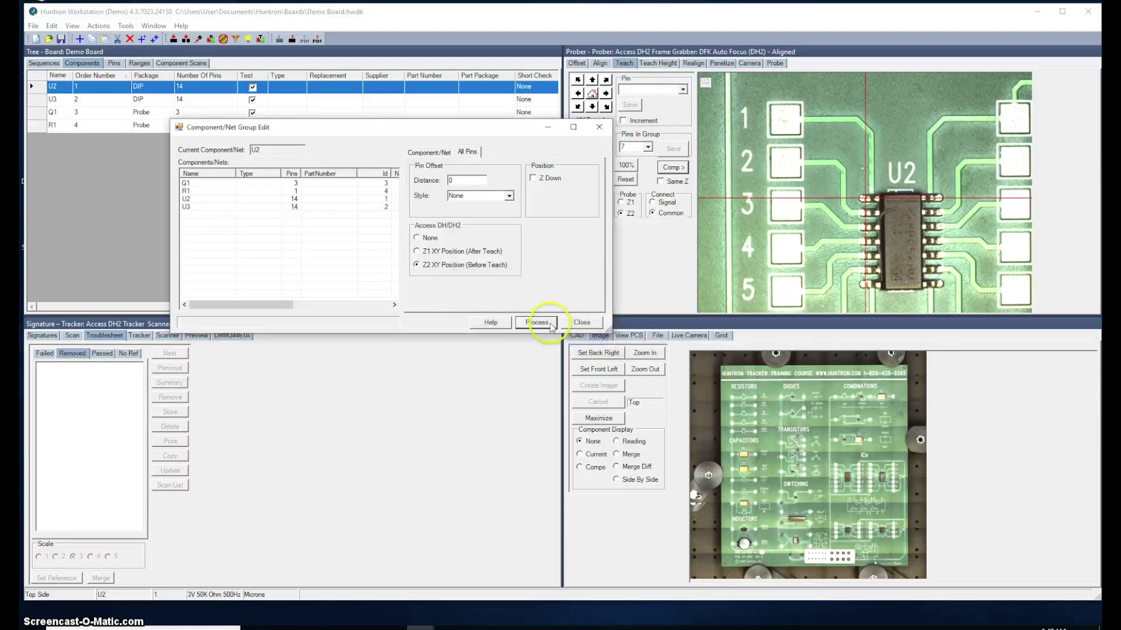
{"action": "left_click", "coordinate": [581, 325]}
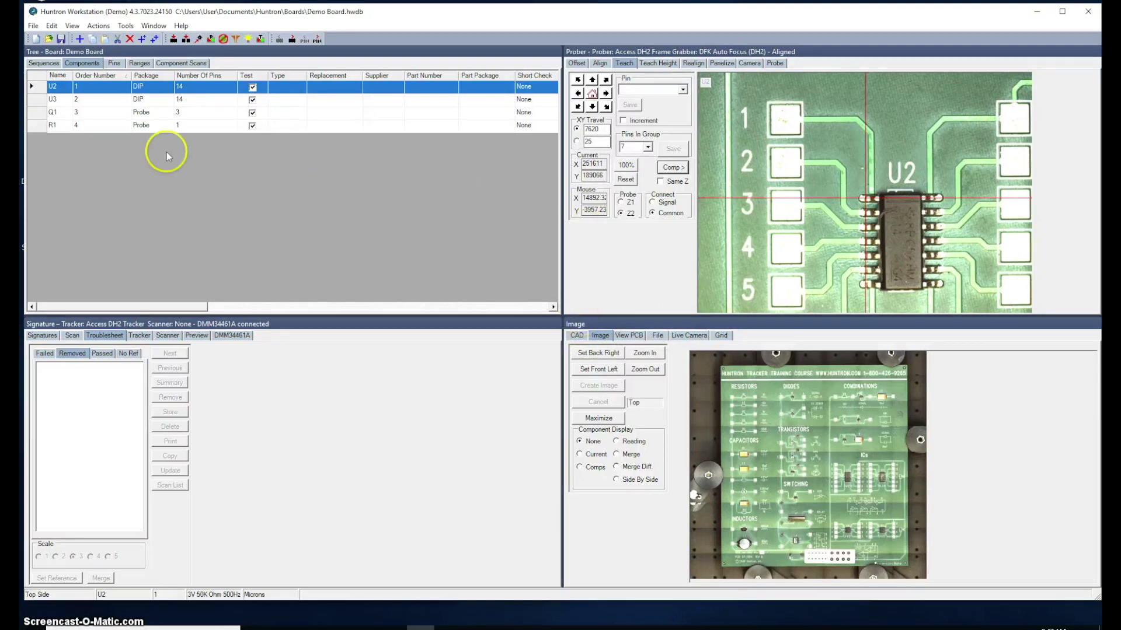
Step: Select U3, move the prober to its pin 1, and switch to probe Z1 on Signal
{"action": "left_click", "coordinate": [40, 101]}
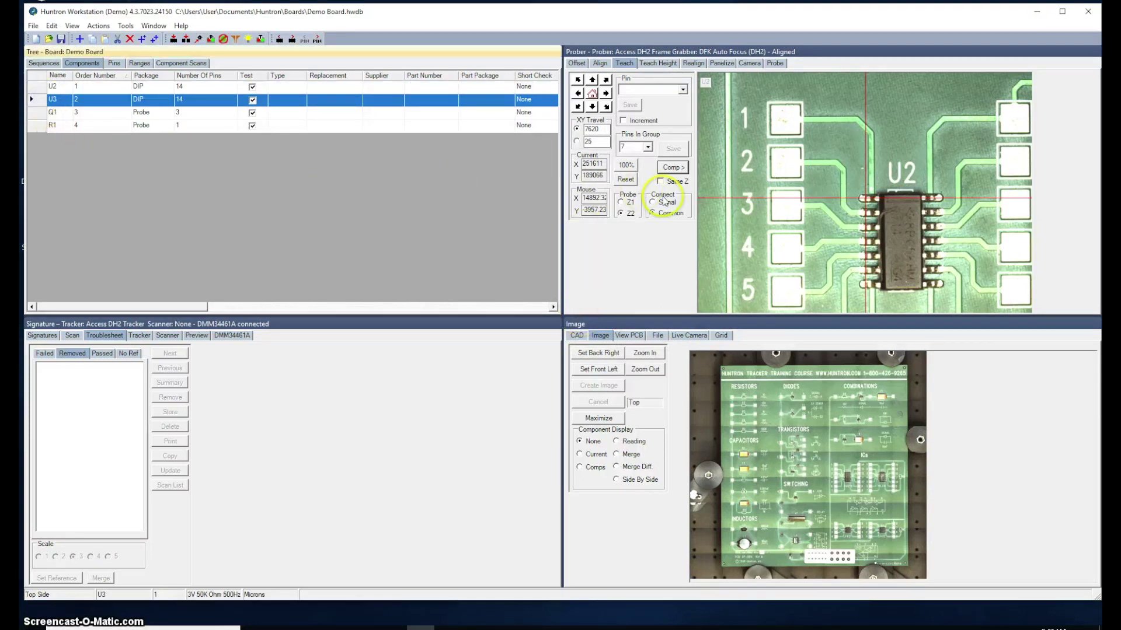
{"action": "left_click", "coordinate": [682, 89]}
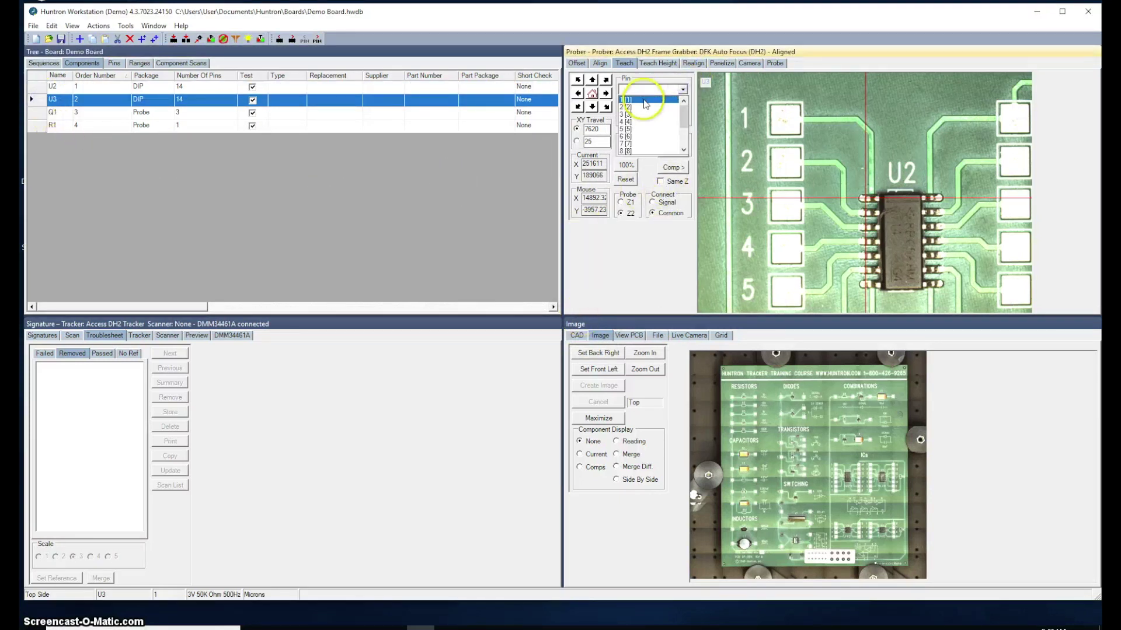
{"action": "left_click", "coordinate": [644, 97]}
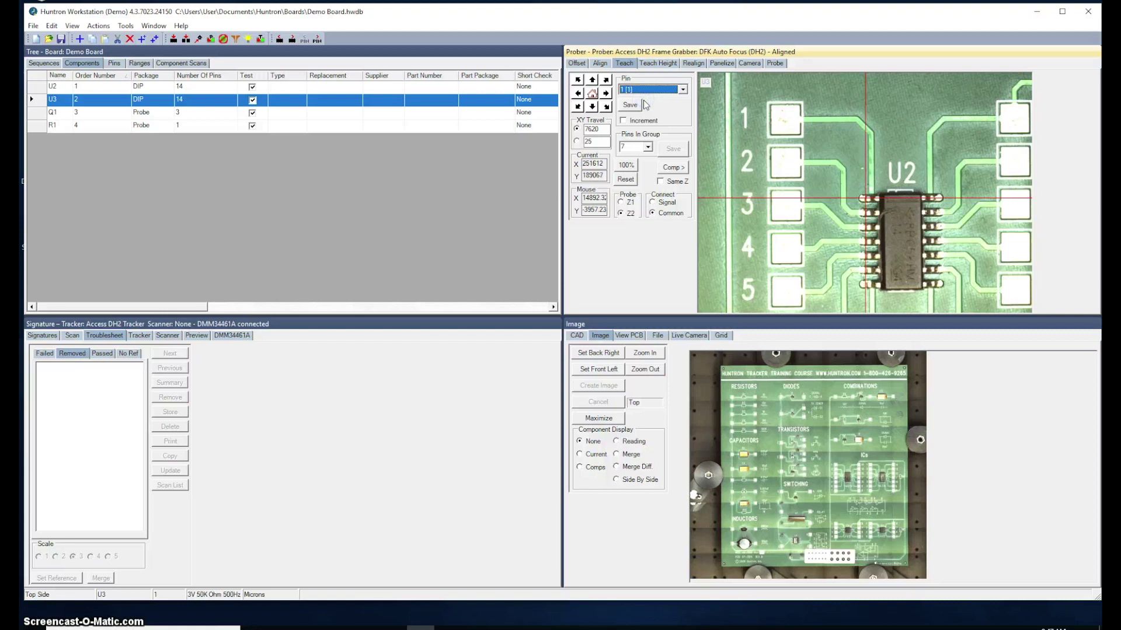
{"action": "left_click", "coordinate": [644, 105]}
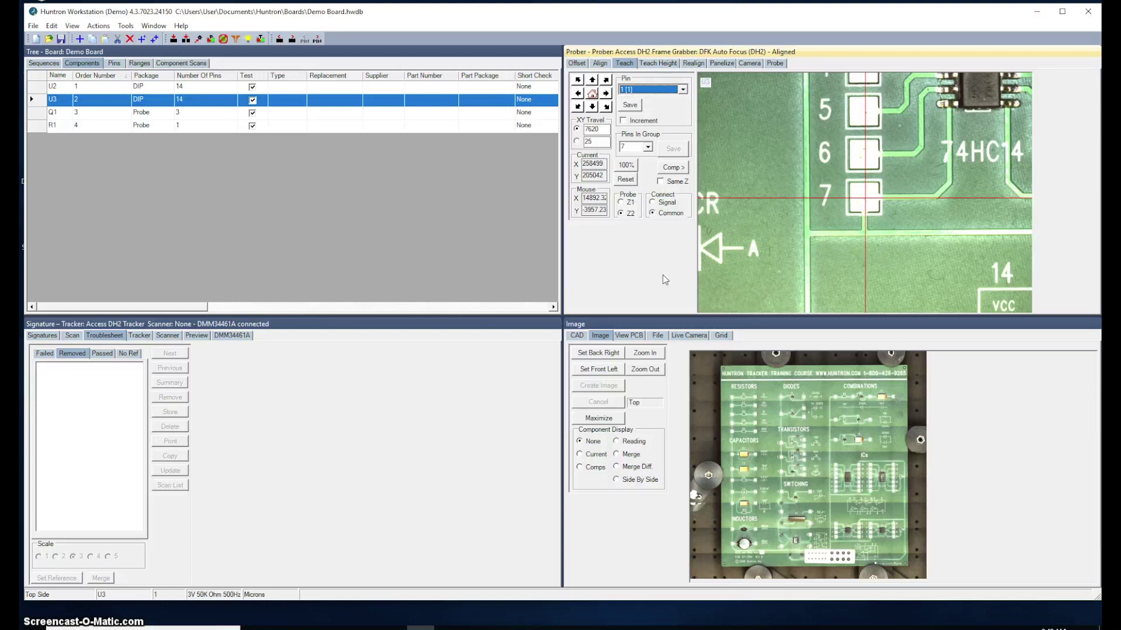
{"action": "left_click", "coordinate": [630, 311]}
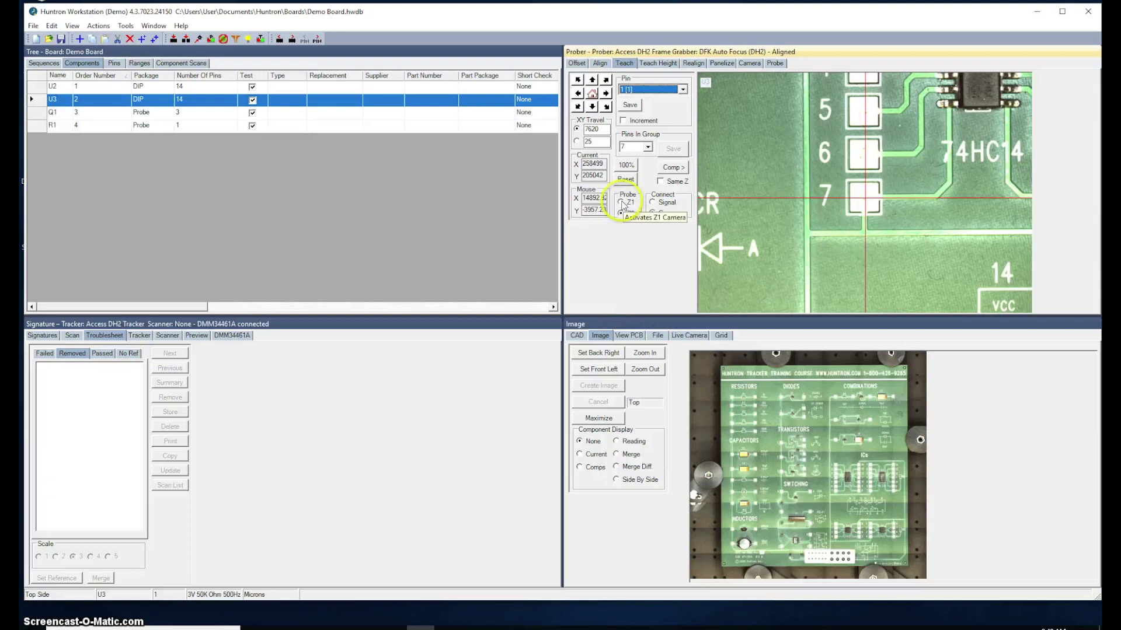
{"action": "left_click", "coordinate": [621, 202]}
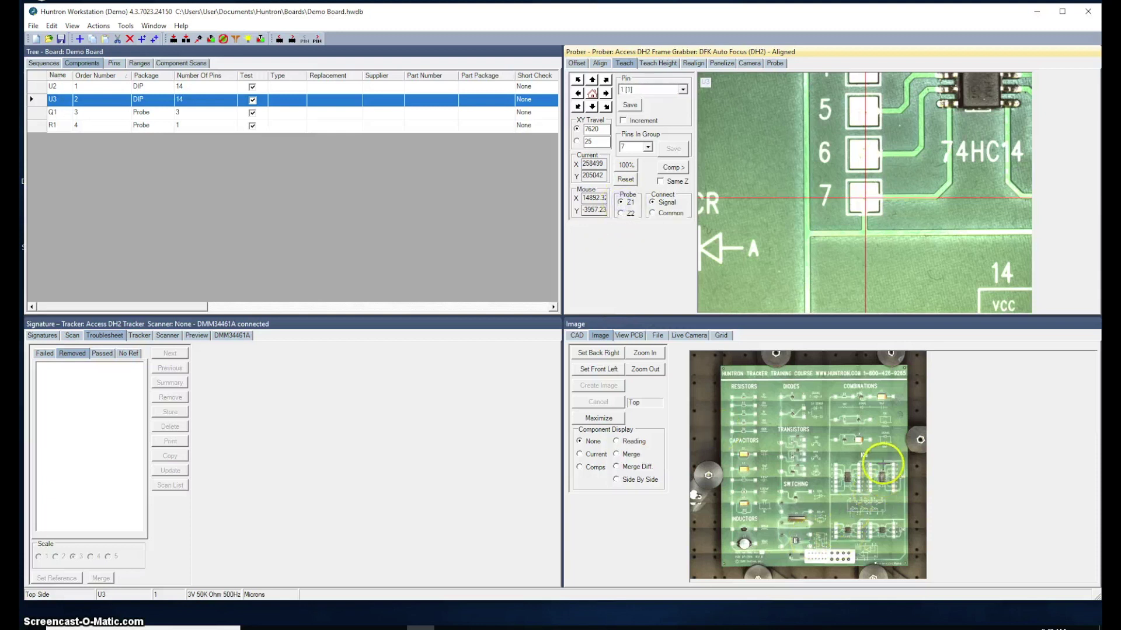
Step: Center and save U3 pin 1, jog down, and save the first seven-pin row
{"action": "left_click", "coordinate": [879, 476]}
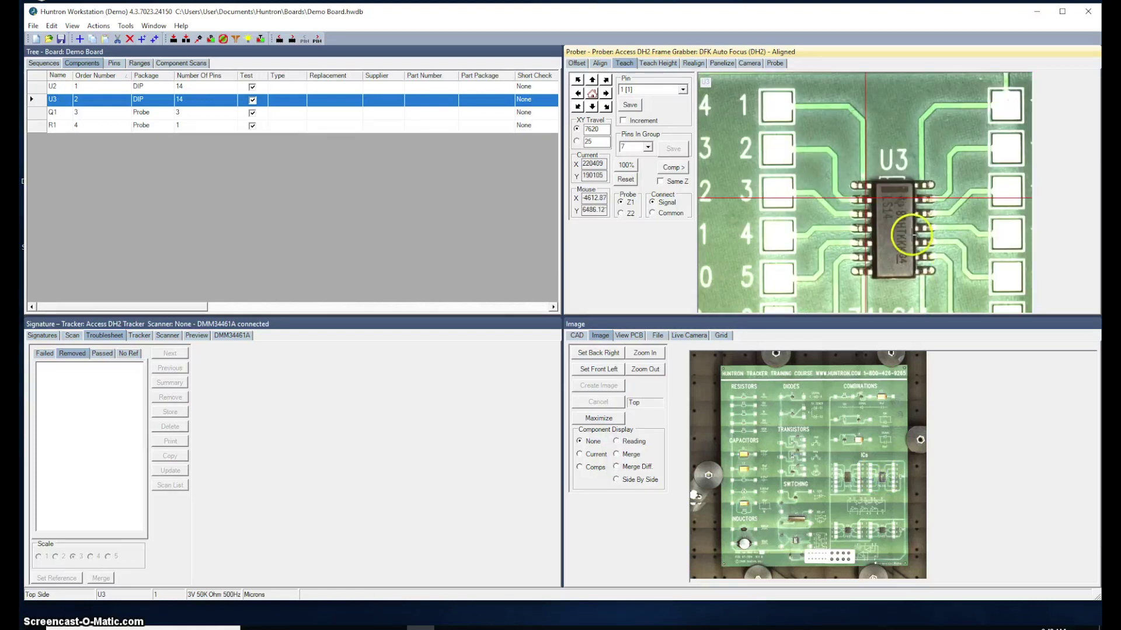
{"action": "left_click", "coordinate": [856, 185]}
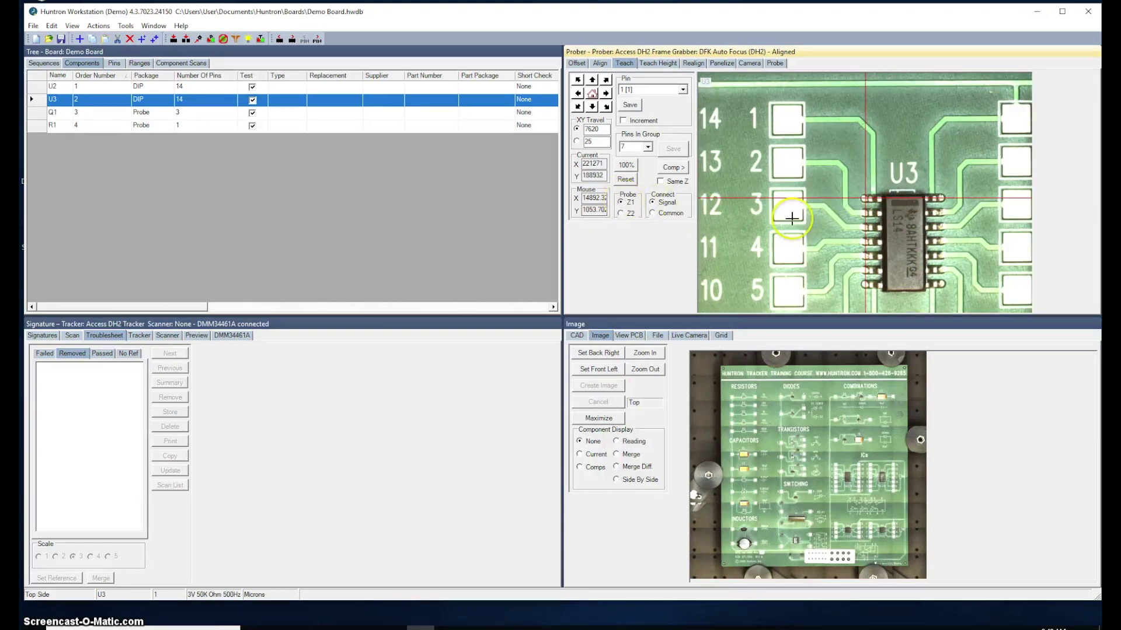
{"action": "left_click", "coordinate": [628, 106]}
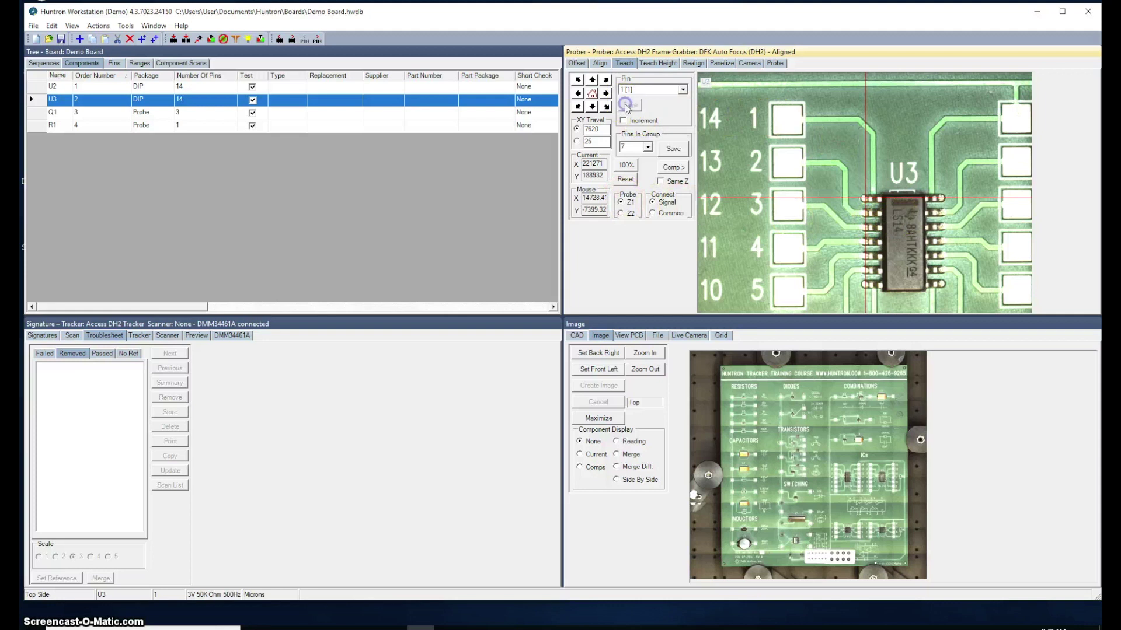
{"action": "left_click", "coordinate": [592, 107]}
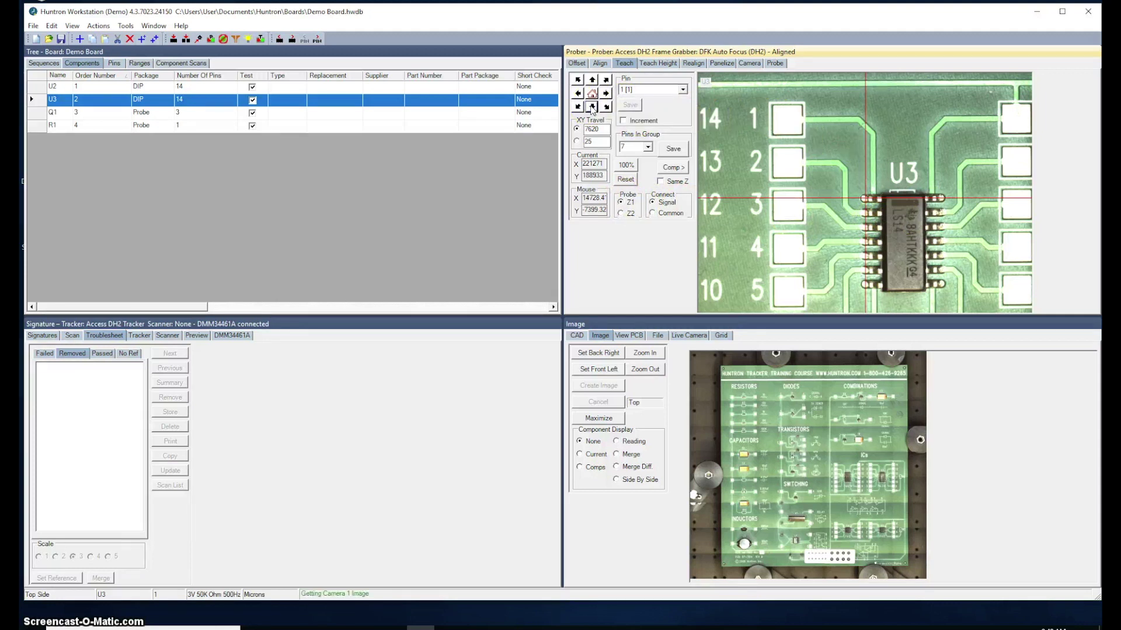
{"action": "left_click", "coordinate": [674, 149]}
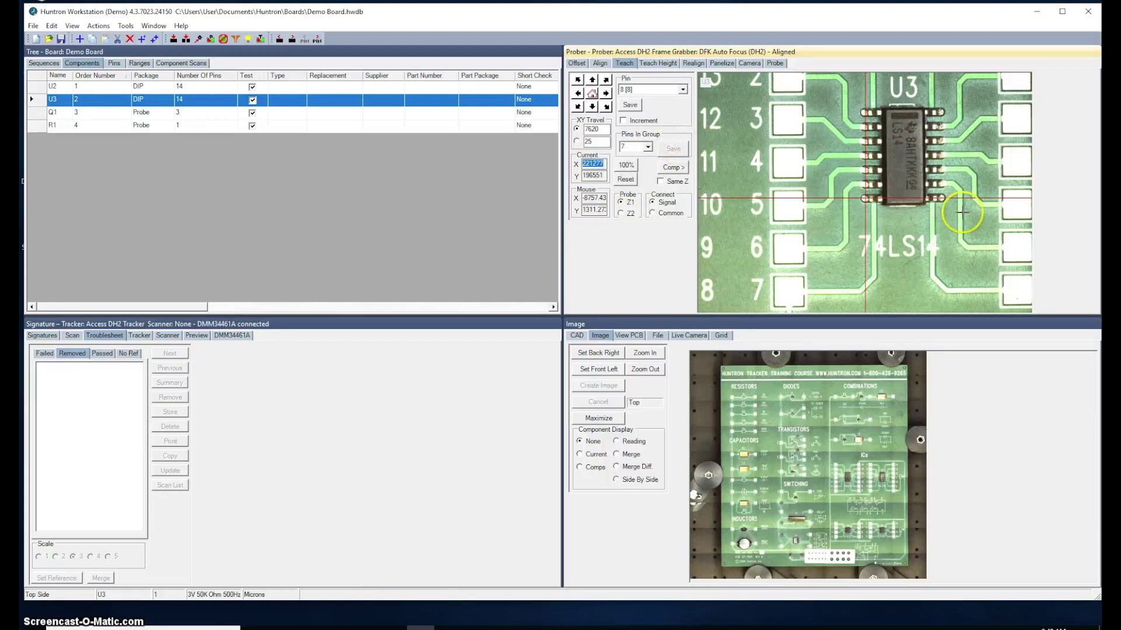
Step: Center and save U3 pin 8, jog up, save the second row, and return to pin 1
{"action": "left_click", "coordinate": [940, 198]}
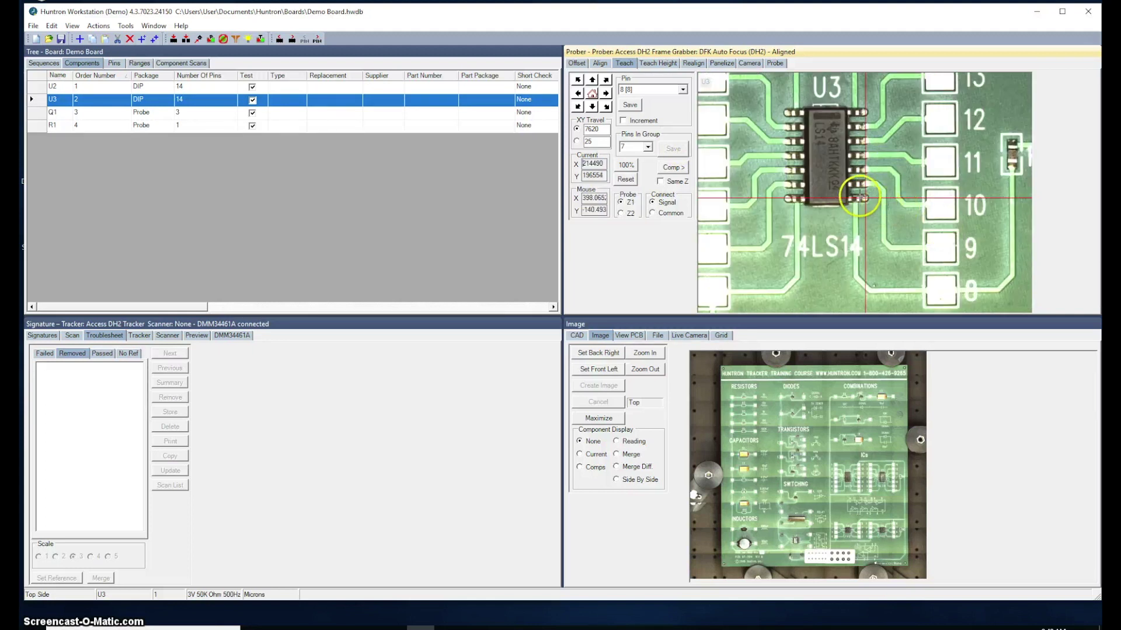
{"action": "left_click", "coordinate": [634, 105]}
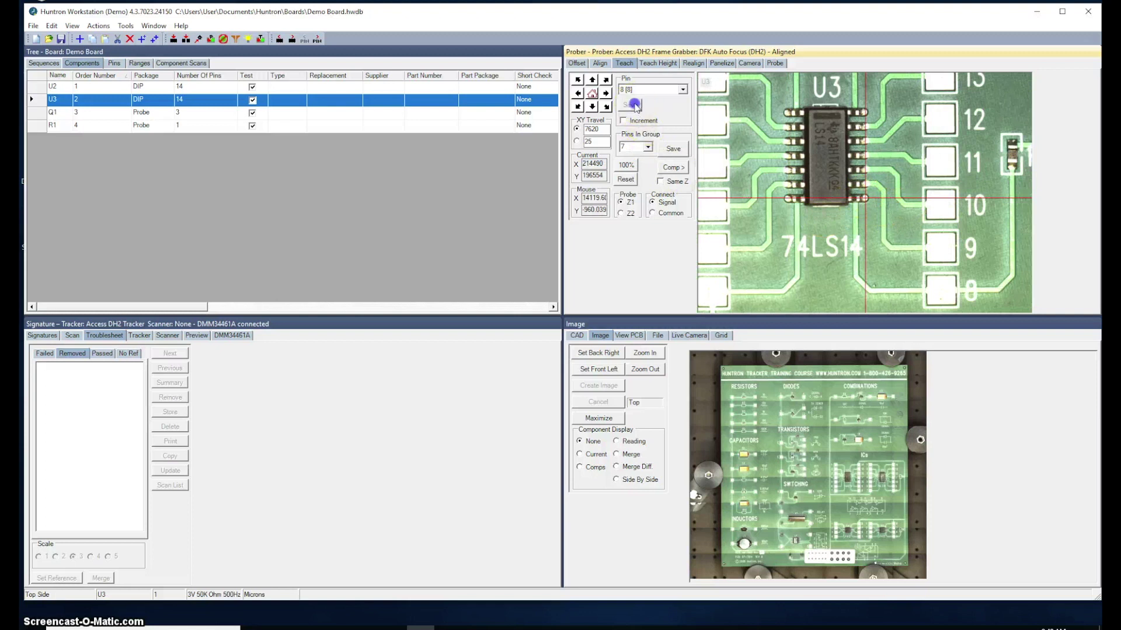
{"action": "left_click", "coordinate": [593, 81]}
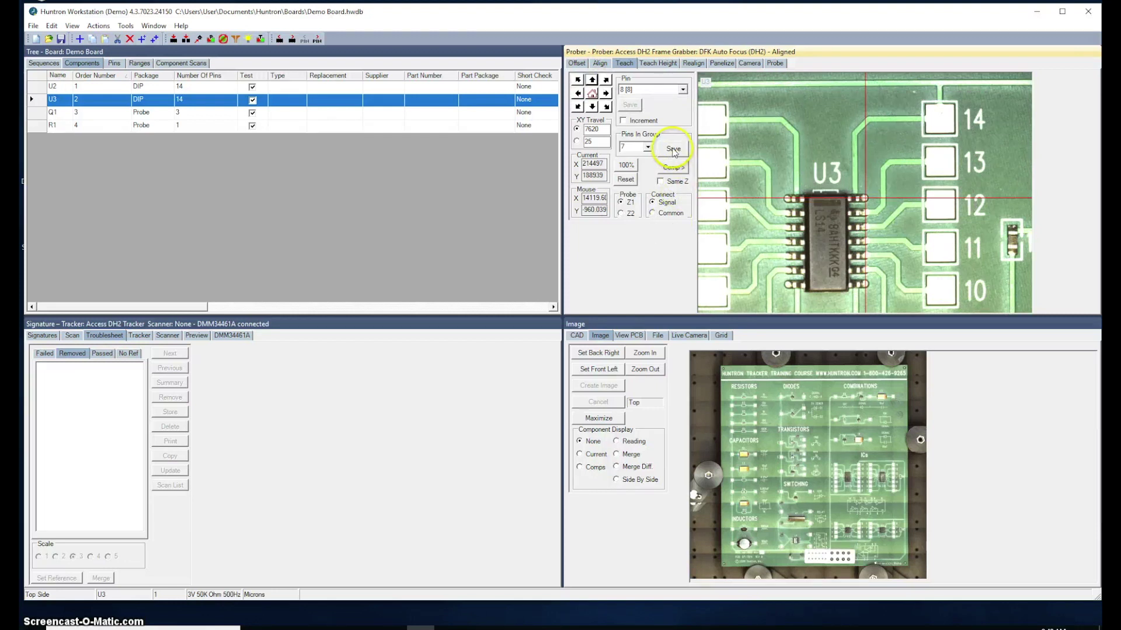
{"action": "left_click", "coordinate": [673, 147]}
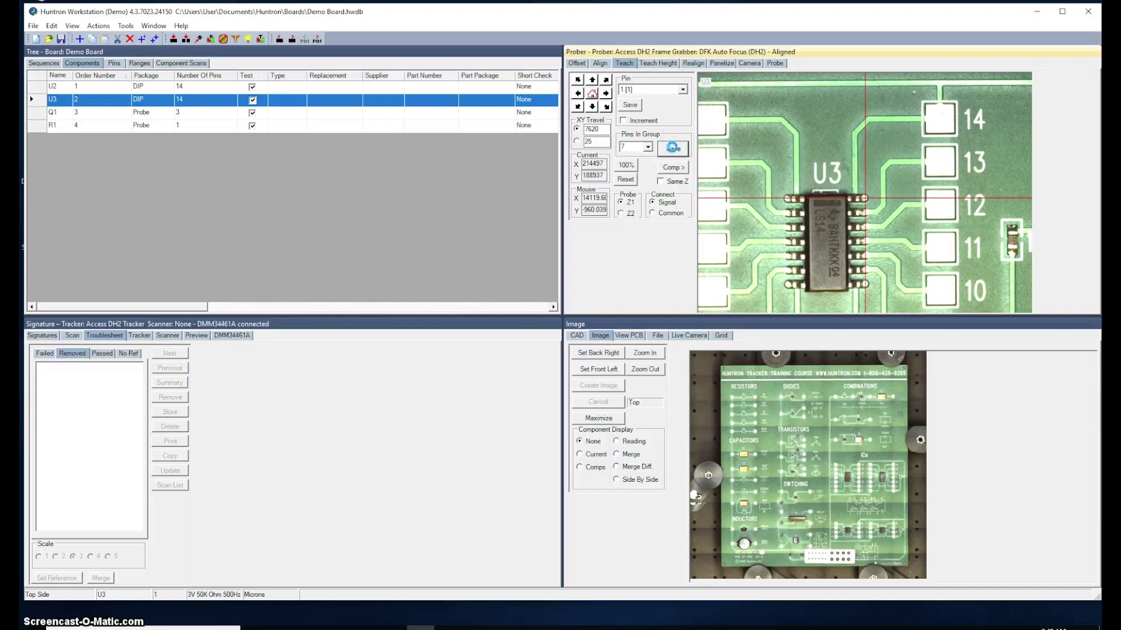
{"action": "left_click", "coordinate": [673, 168]}
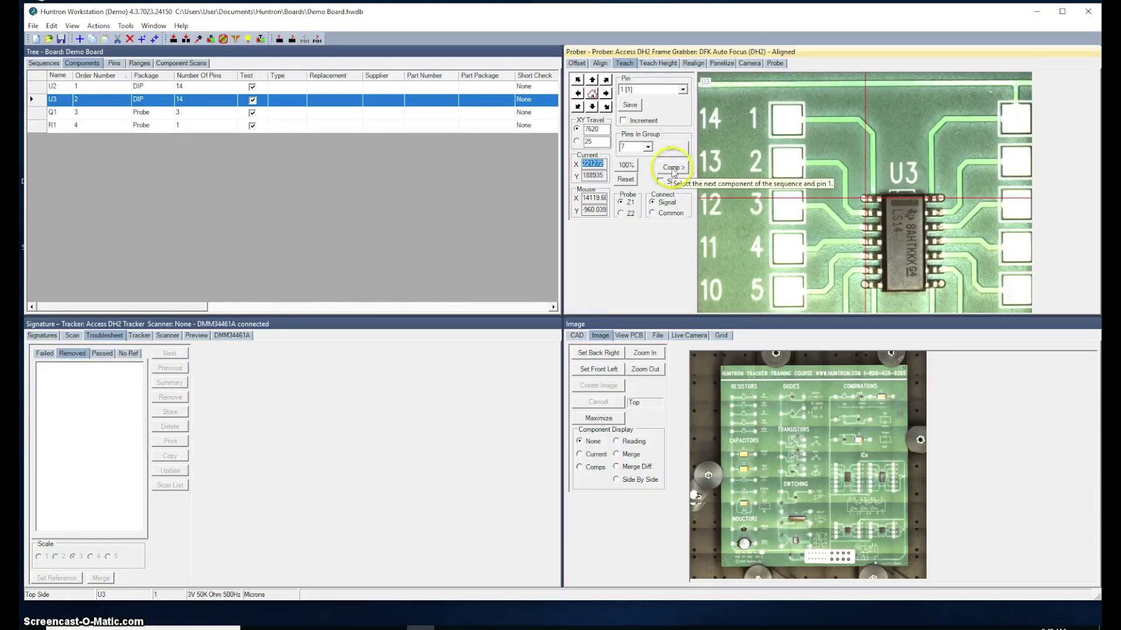
Step: Advance to Q1, center its pin 1, and save the Z2 common-probe position
{"action": "left_click", "coordinate": [673, 169]}
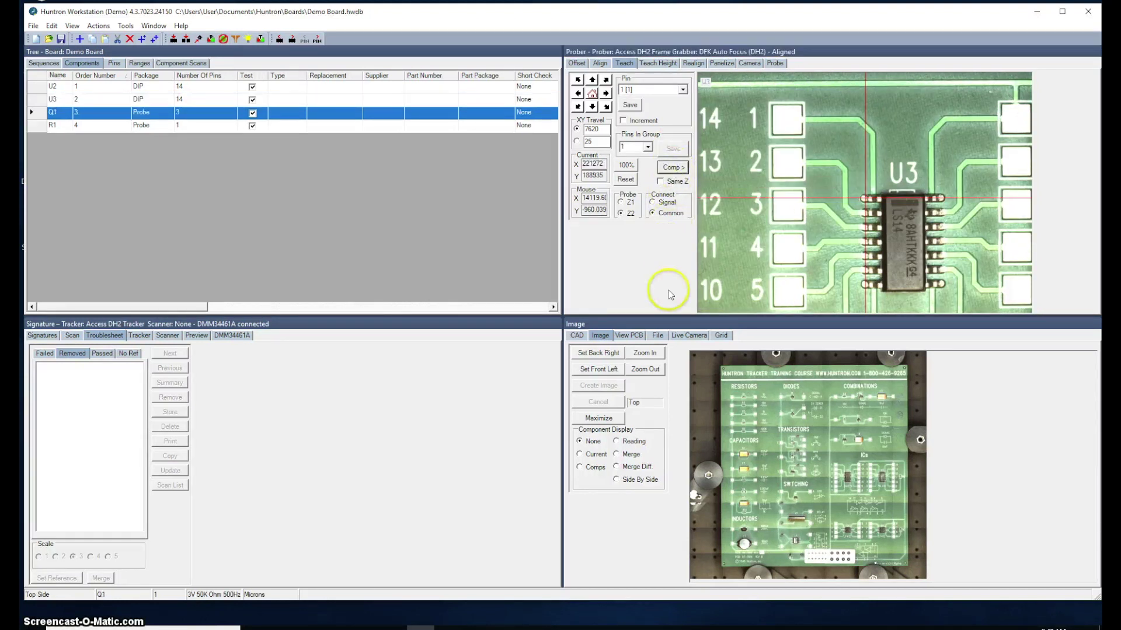
{"action": "left_click", "coordinate": [794, 439]}
{"action": "left_click", "coordinate": [866, 245]}
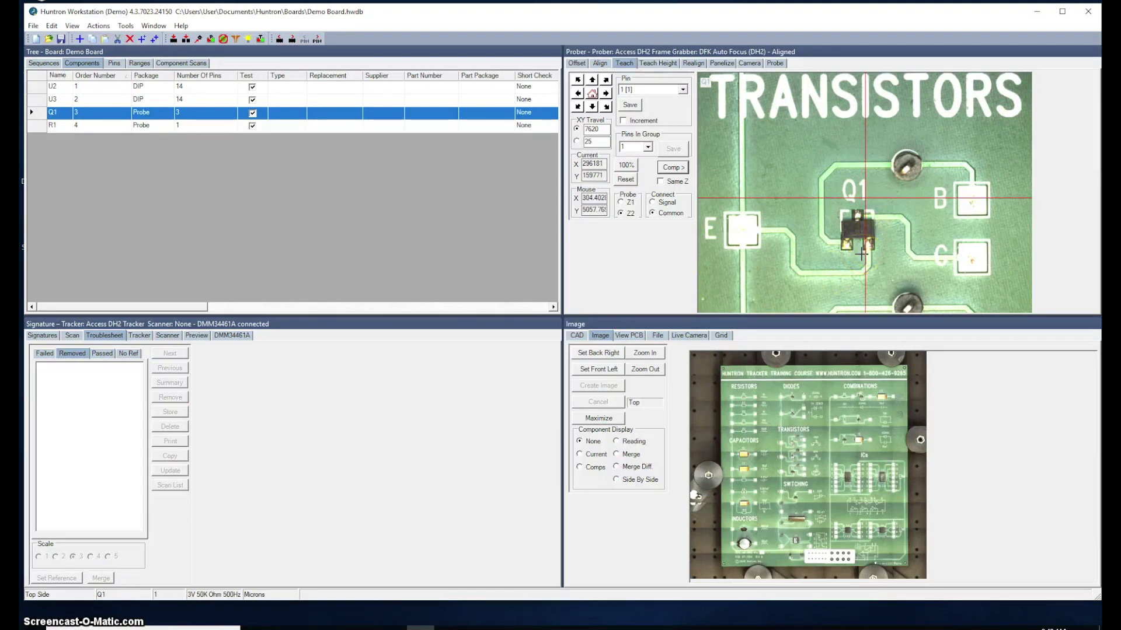
{"action": "left_click", "coordinate": [861, 245]}
{"action": "left_click", "coordinate": [844, 245]}
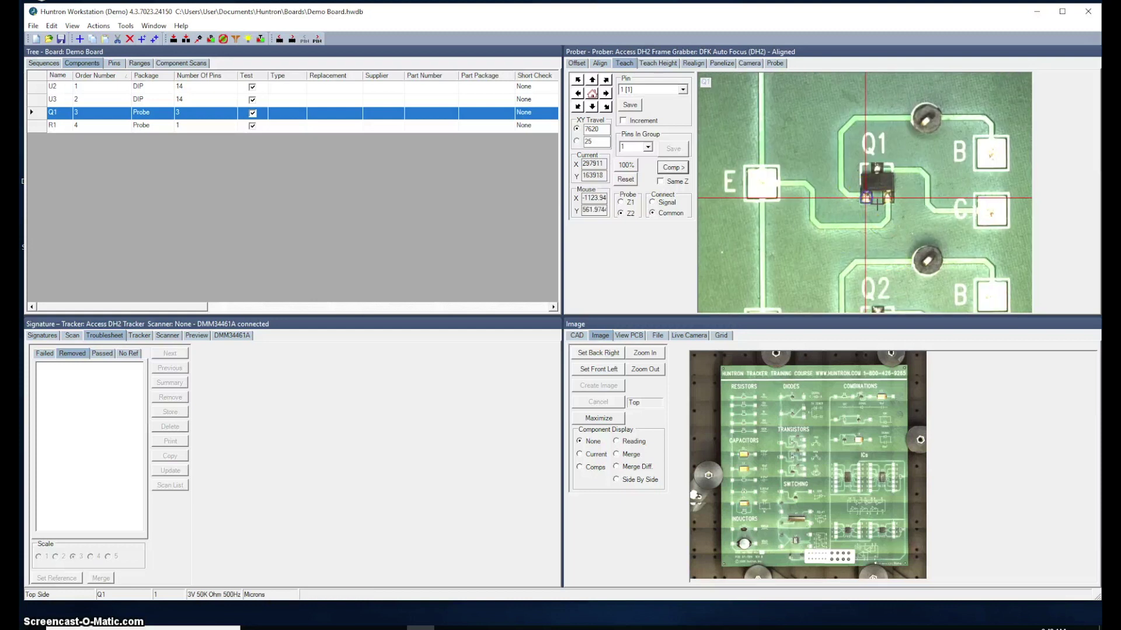
{"action": "left_click", "coordinate": [606, 107]}
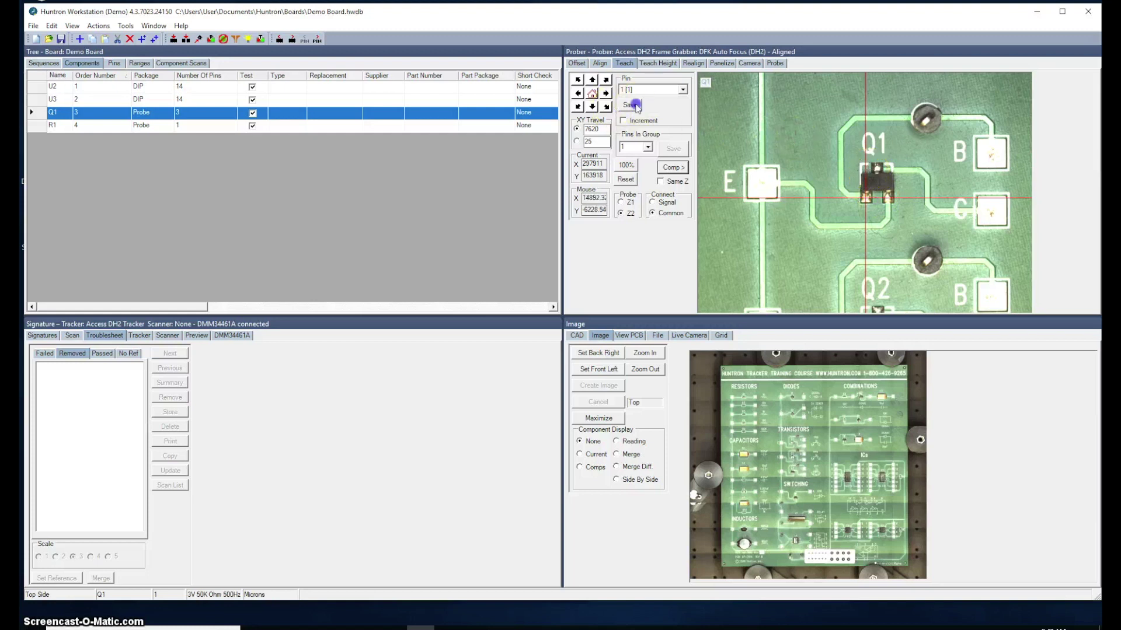
Step: Switch to probe Z1, center Q1's lower-left lead, and save pin 1's signal position
{"action": "left_click", "coordinate": [621, 202]}
{"action": "left_click", "coordinate": [877, 169]}
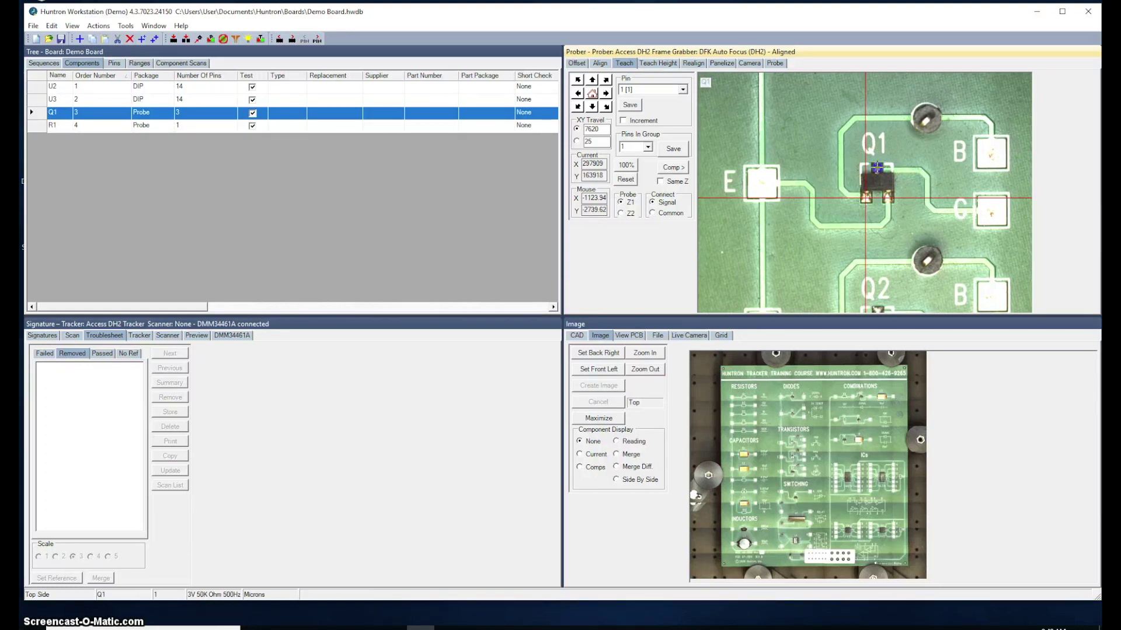
{"action": "left_click", "coordinate": [890, 201]}
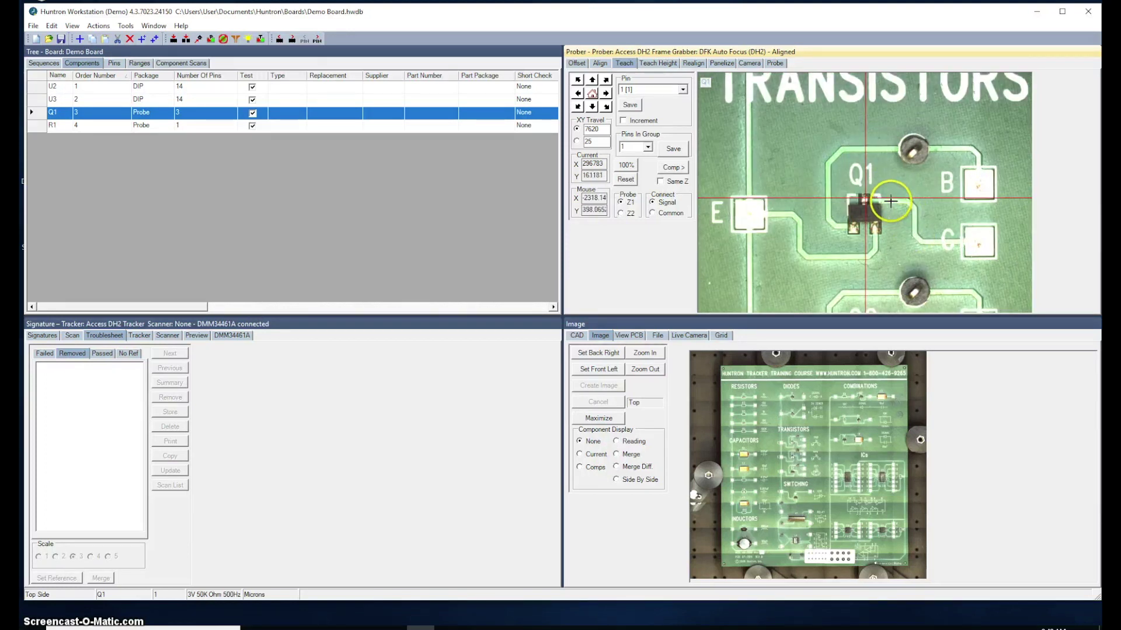
{"action": "left_click", "coordinate": [849, 227]}
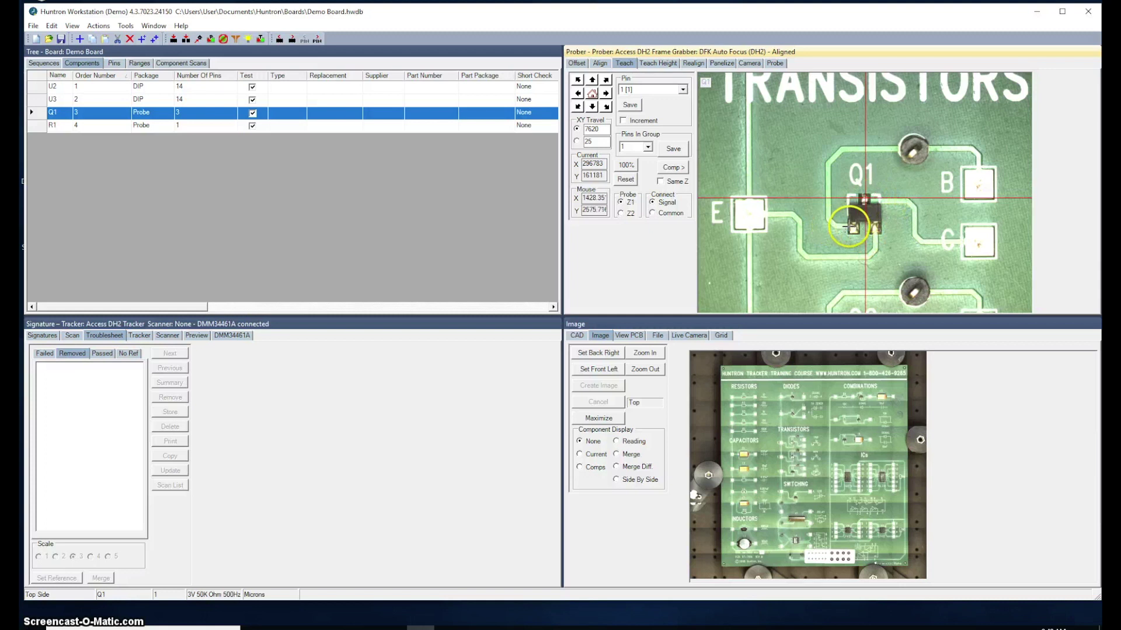
{"action": "left_click", "coordinate": [852, 228]}
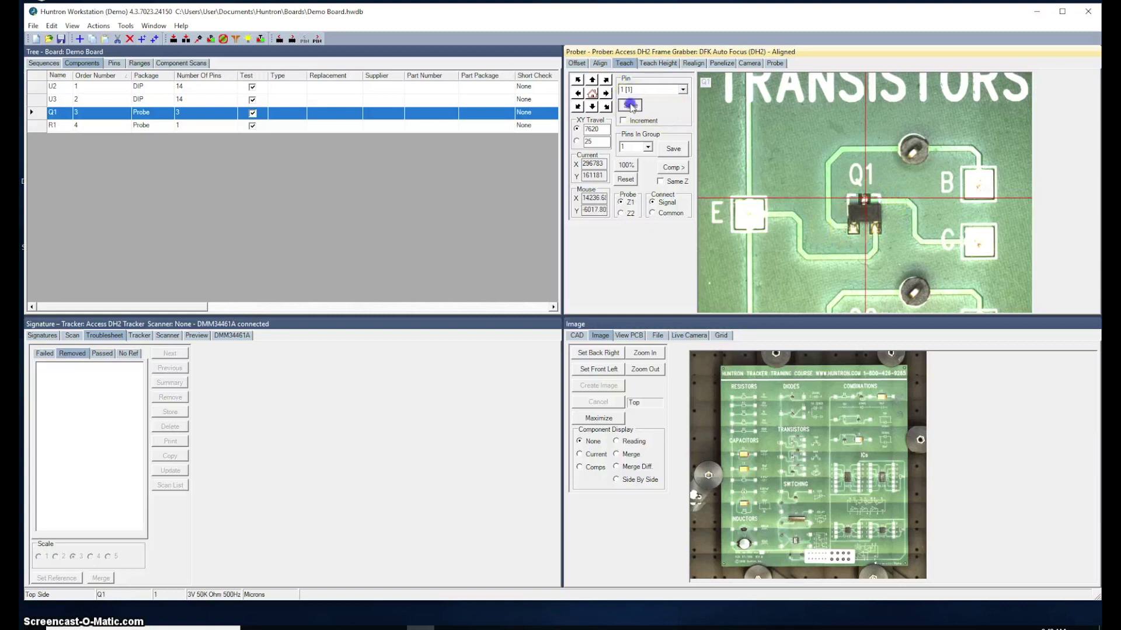
{"action": "left_click", "coordinate": [681, 90]}
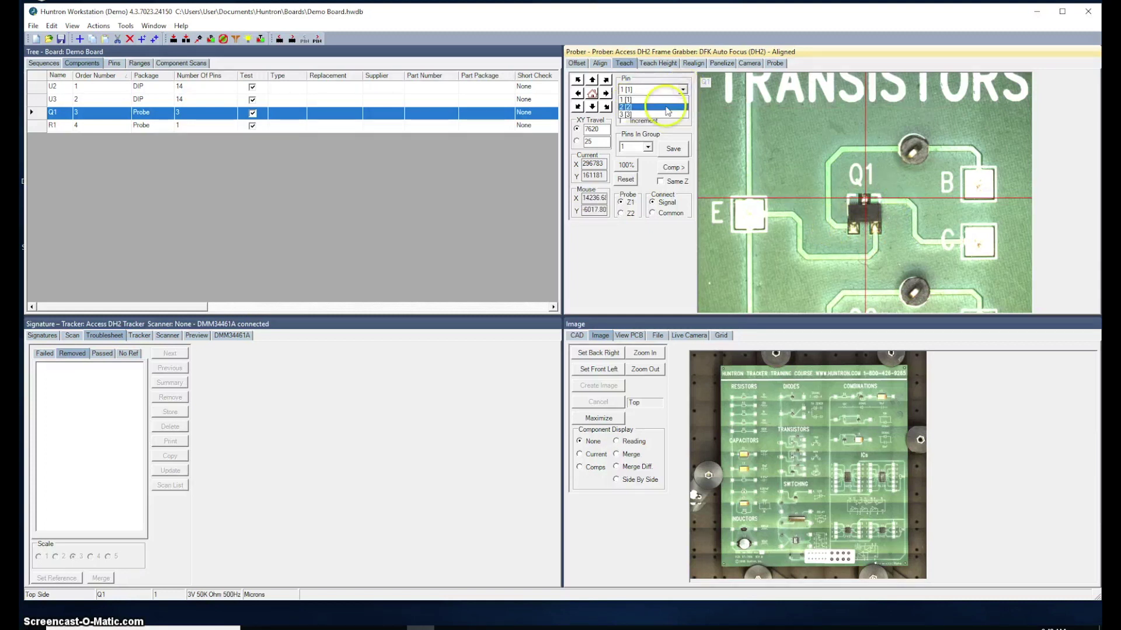
Step: Select Q1 pin 2, center its lead, and save the Z2 common-probe position
{"action": "left_click", "coordinate": [664, 107]}
{"action": "left_click", "coordinate": [866, 204]}
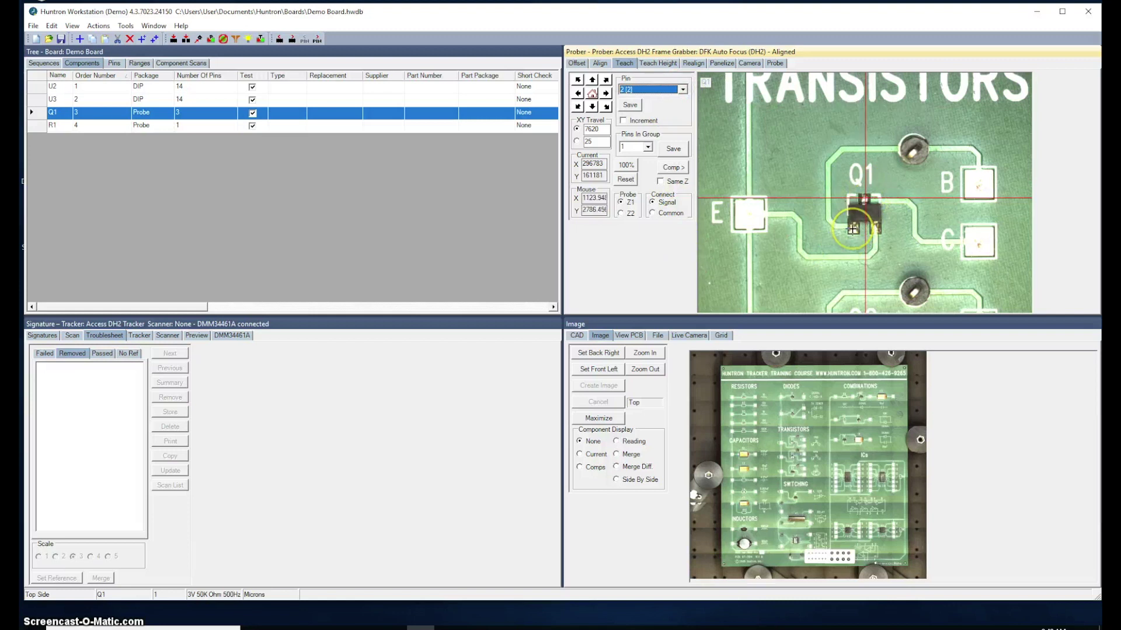
{"action": "left_click", "coordinate": [621, 214]}
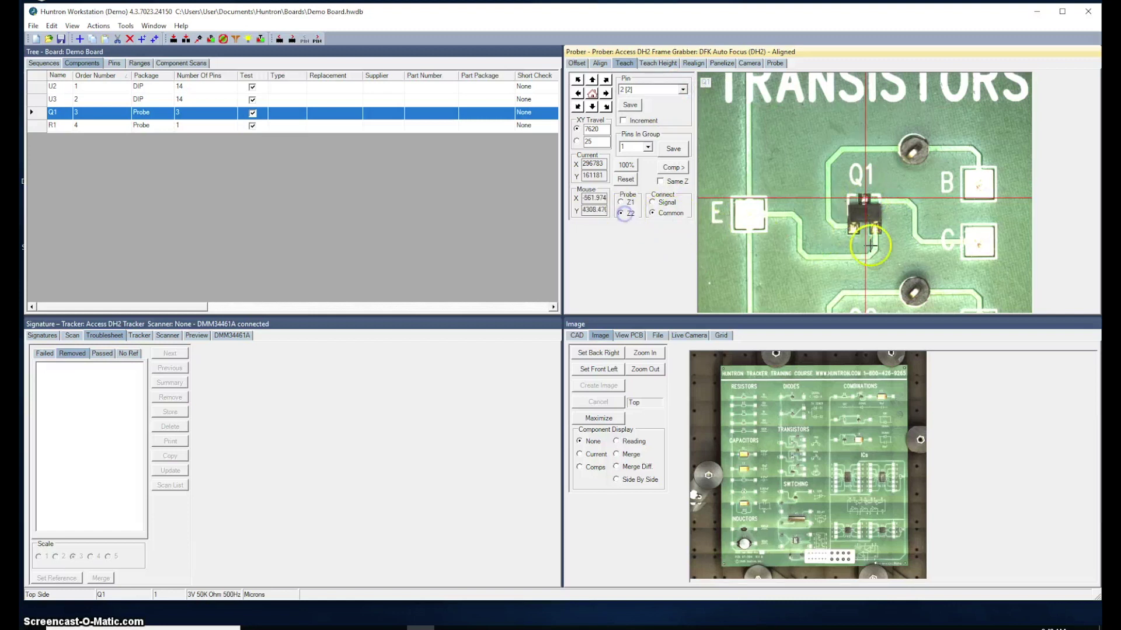
{"action": "left_click", "coordinate": [852, 229]}
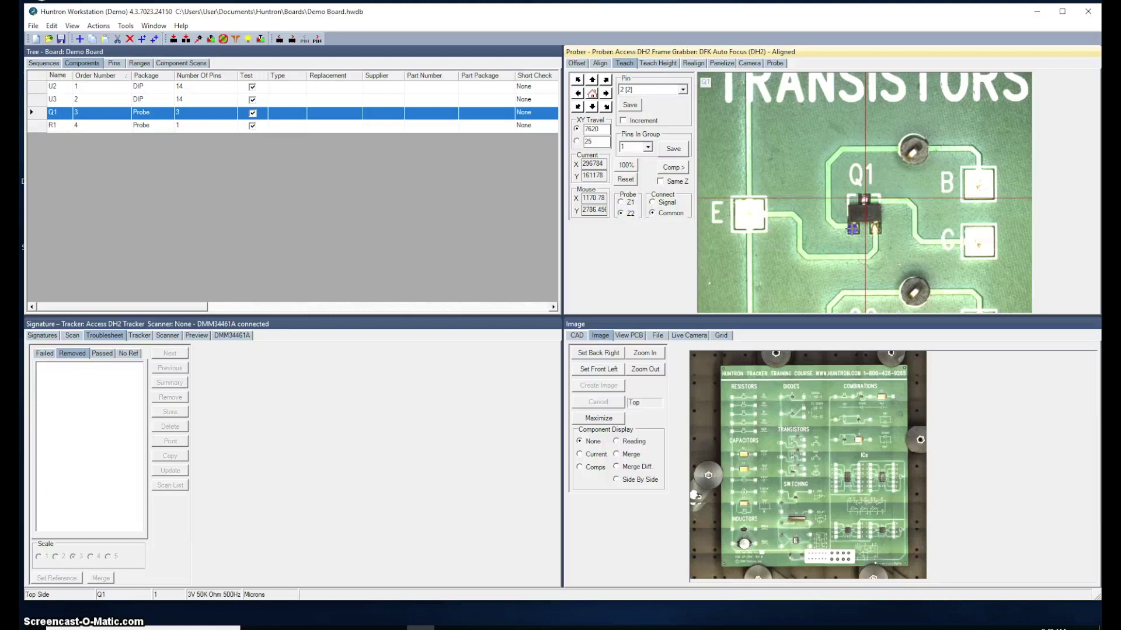
{"action": "left_click", "coordinate": [864, 198]}
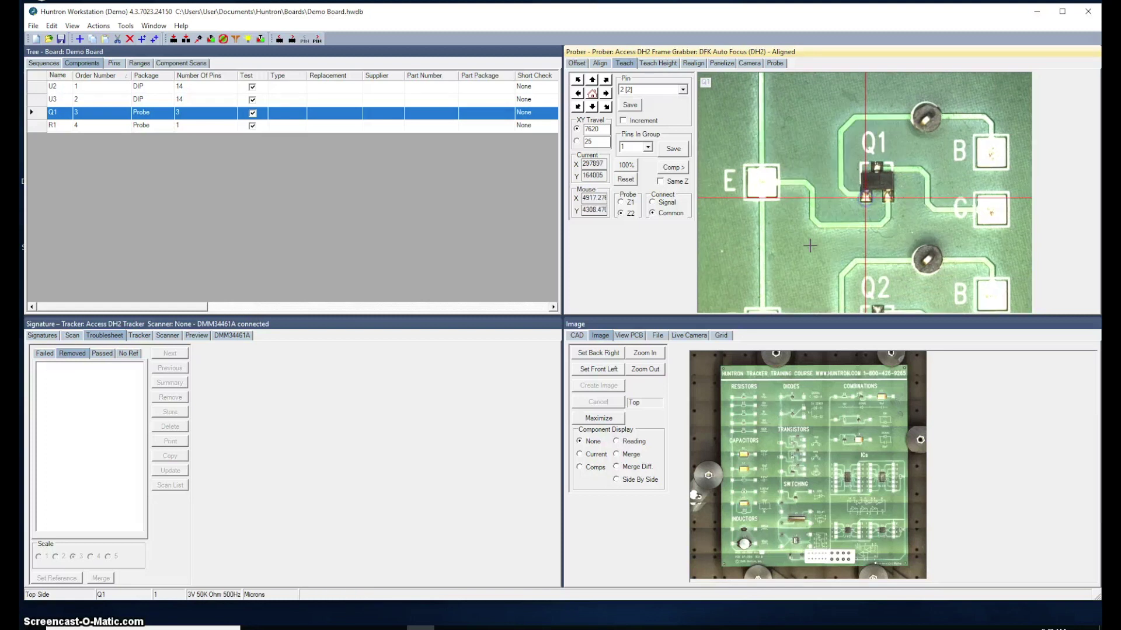
{"action": "left_click", "coordinate": [685, 233]}
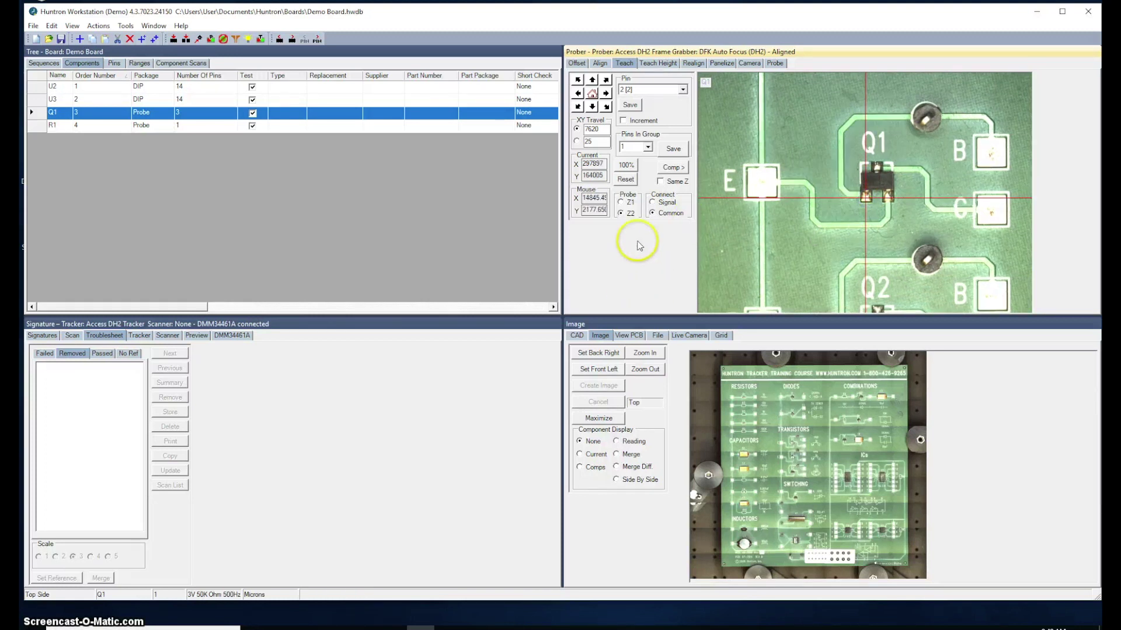
{"action": "left_click", "coordinate": [634, 106]}
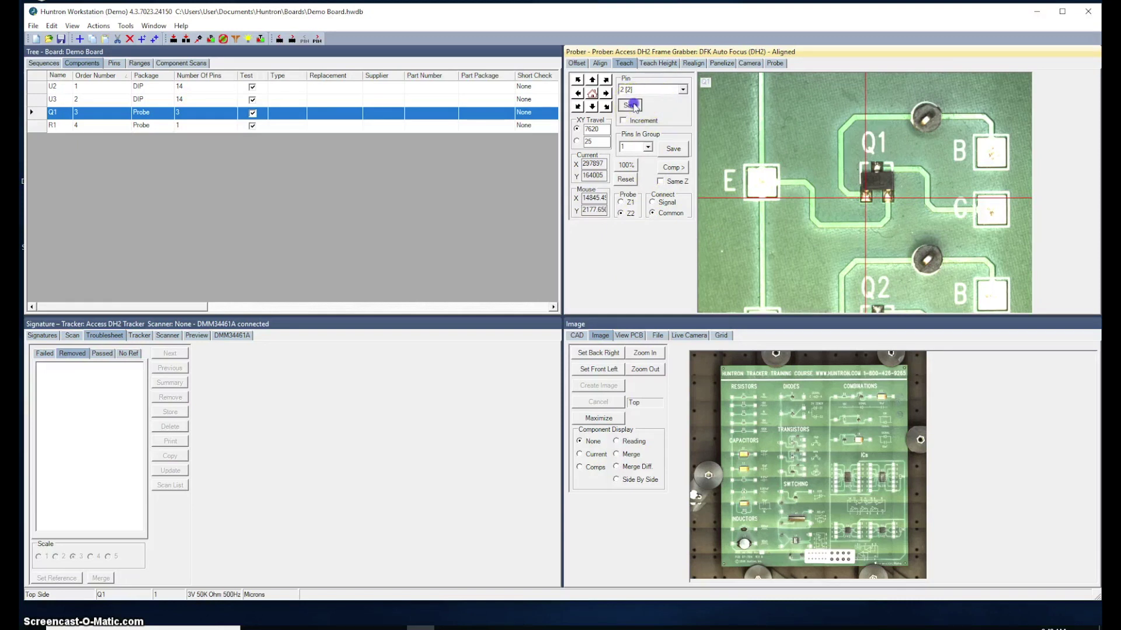
Step: Switch to probe Z1, target Q1's lower-right pin, and save pin 2's signal position
{"action": "left_click", "coordinate": [621, 202]}
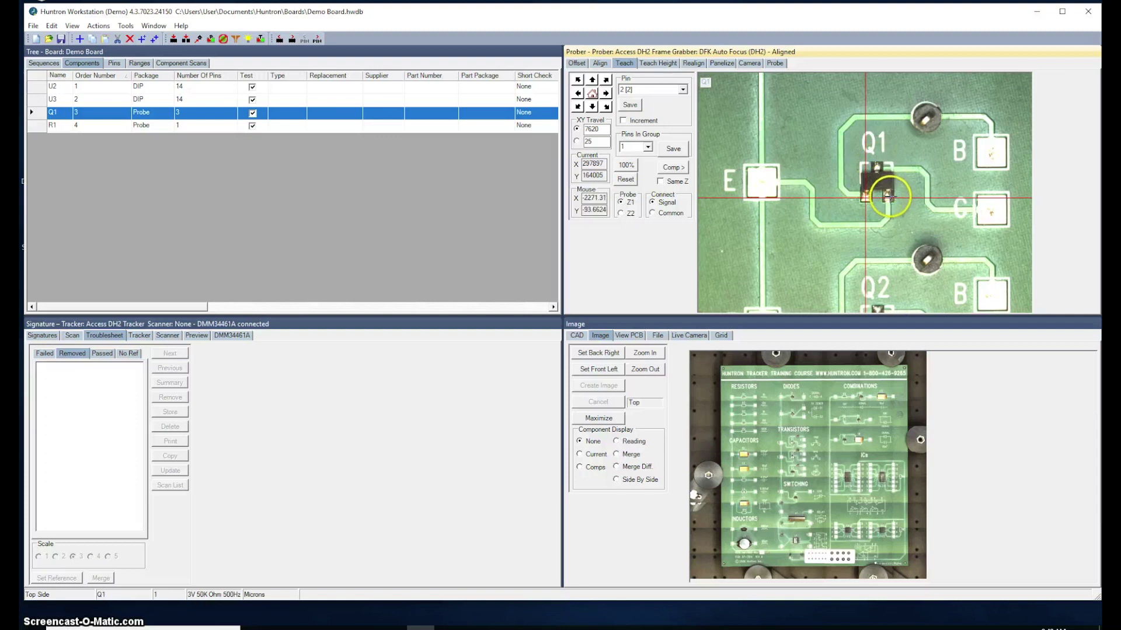
{"action": "left_click", "coordinate": [889, 197]}
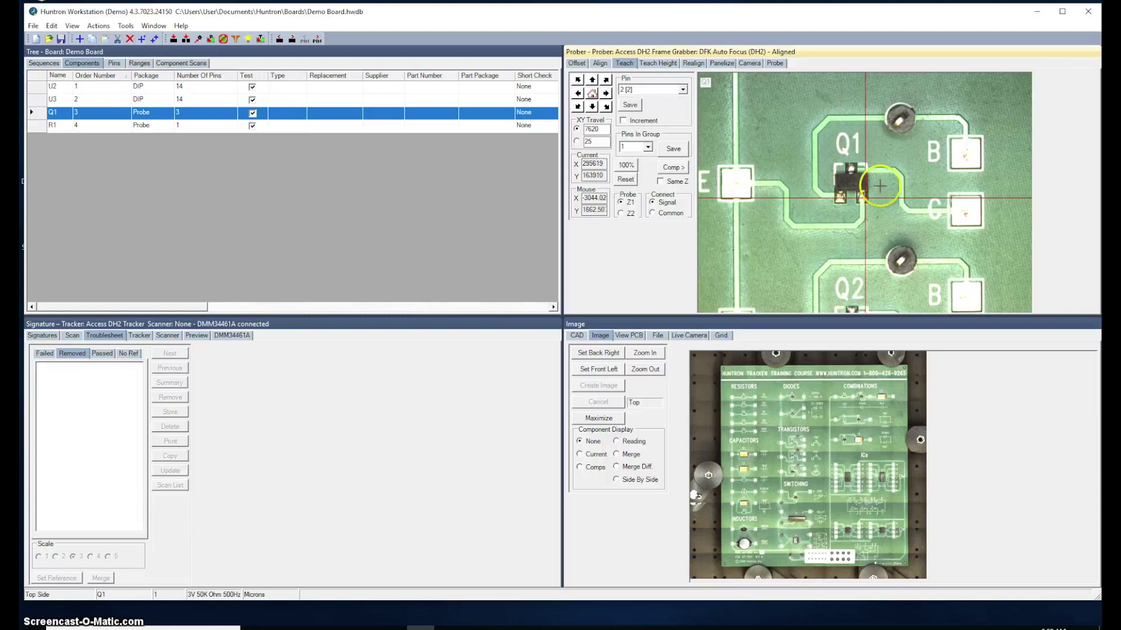
{"action": "left_click", "coordinate": [630, 106]}
Step: Teach Q1 pin 3 for probes Z2 and Z1, then save all of Q1's pin positions
{"action": "left_click", "coordinate": [683, 90]}
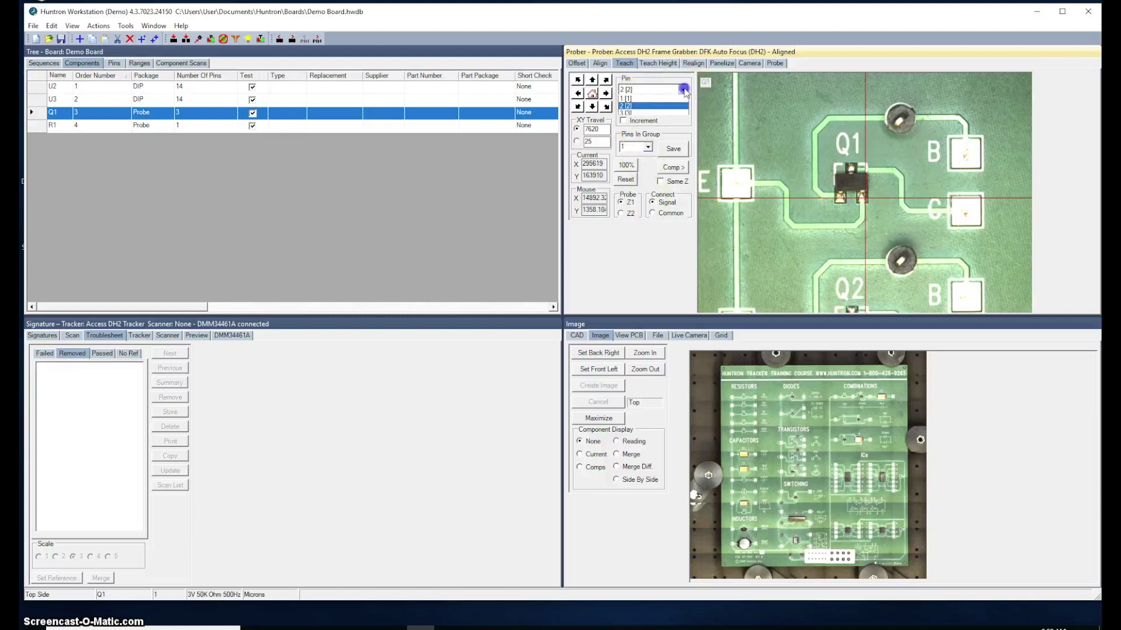
{"action": "left_click", "coordinate": [631, 111]}
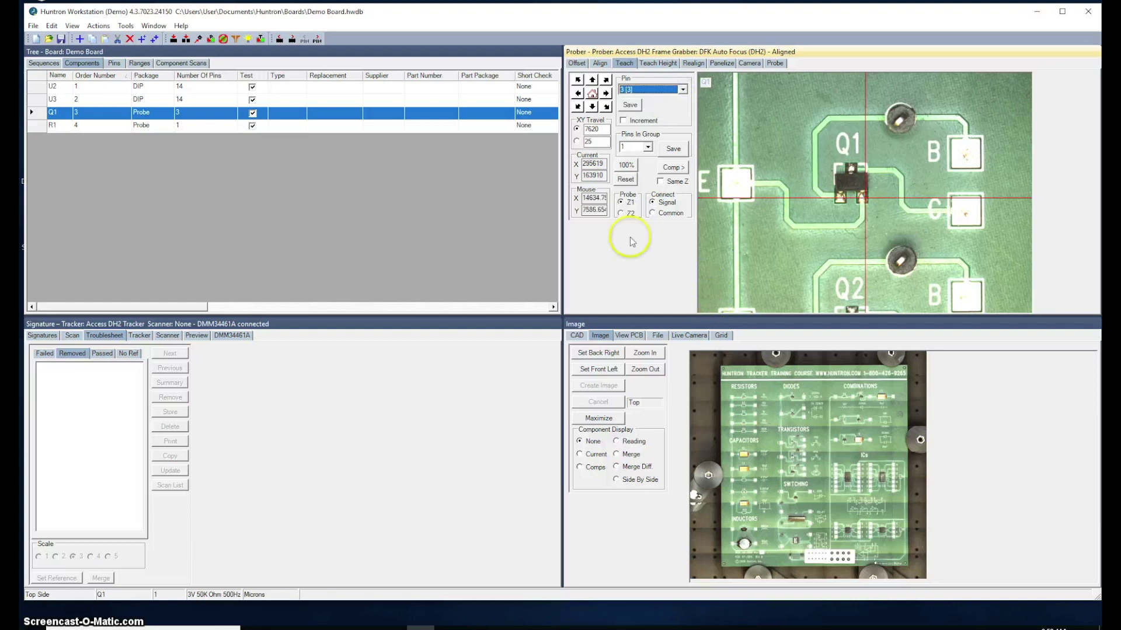
{"action": "left_click", "coordinate": [621, 213]}
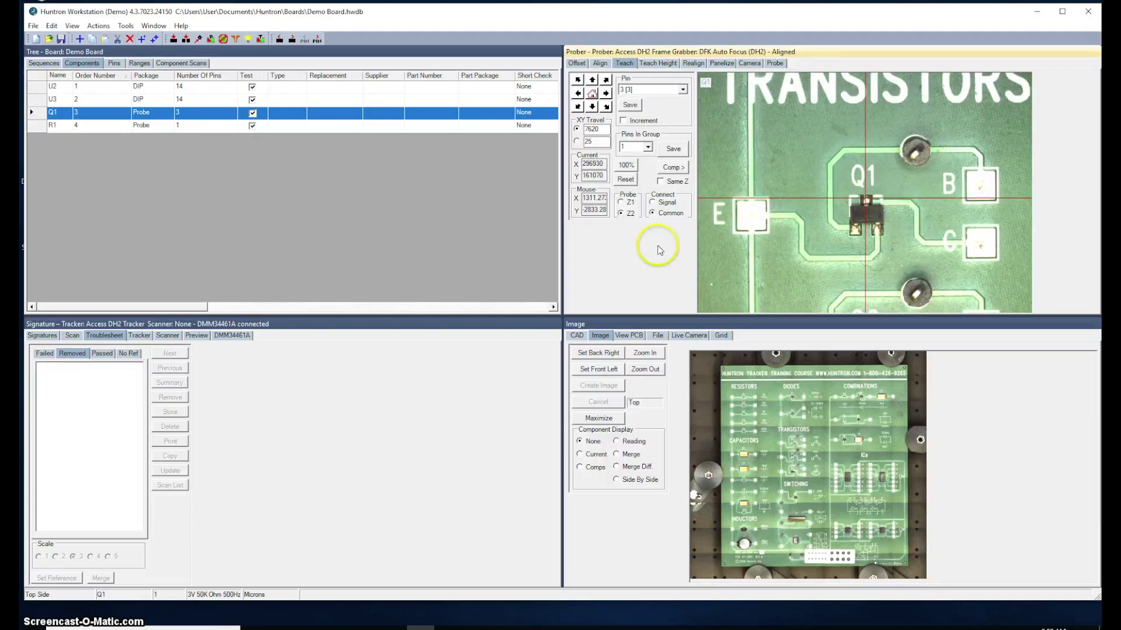
{"action": "left_click", "coordinate": [629, 104]}
{"action": "left_click", "coordinate": [621, 202]}
{"action": "left_click", "coordinate": [879, 232]}
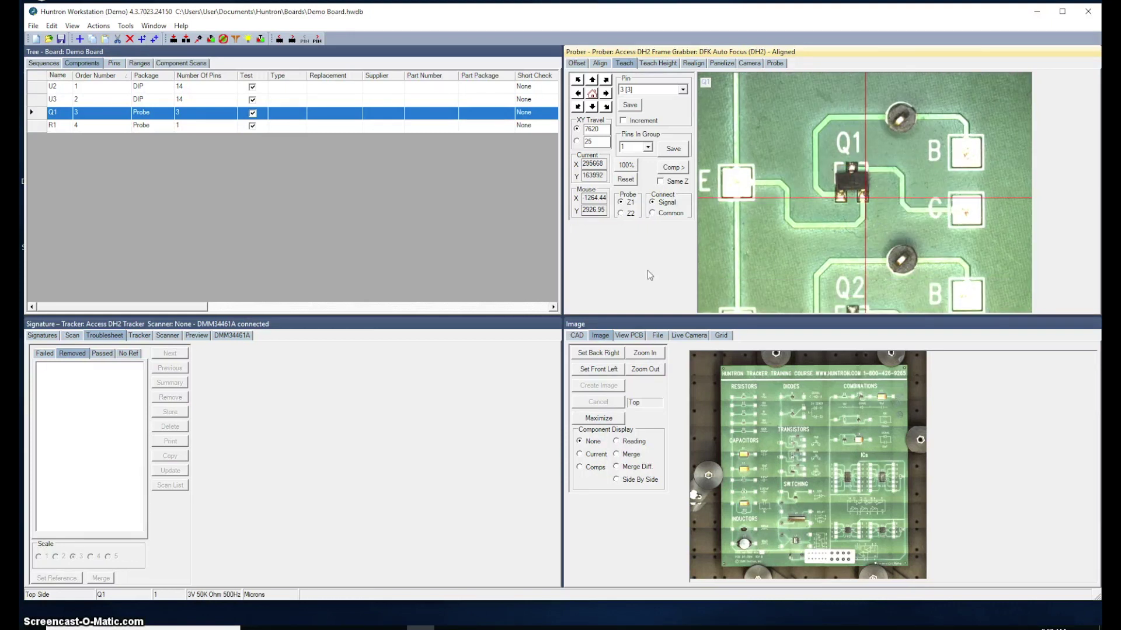
{"action": "left_click", "coordinate": [672, 149]}
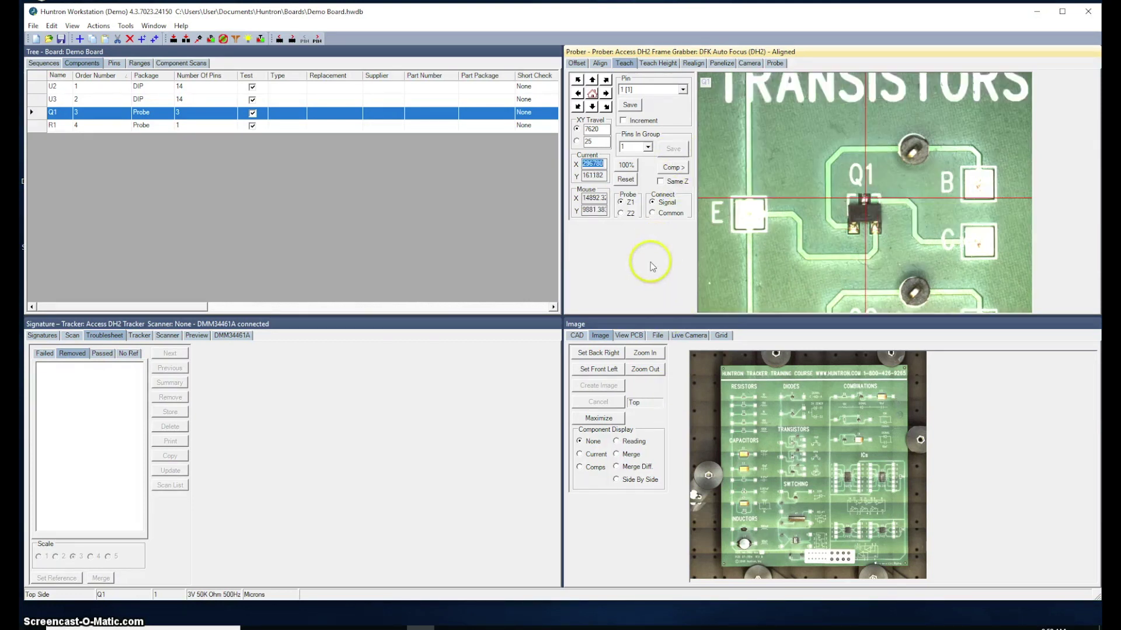
Step: Advance to R1, target its left pad, and save pin 1's Z2 common position
{"action": "left_click", "coordinate": [674, 167]}
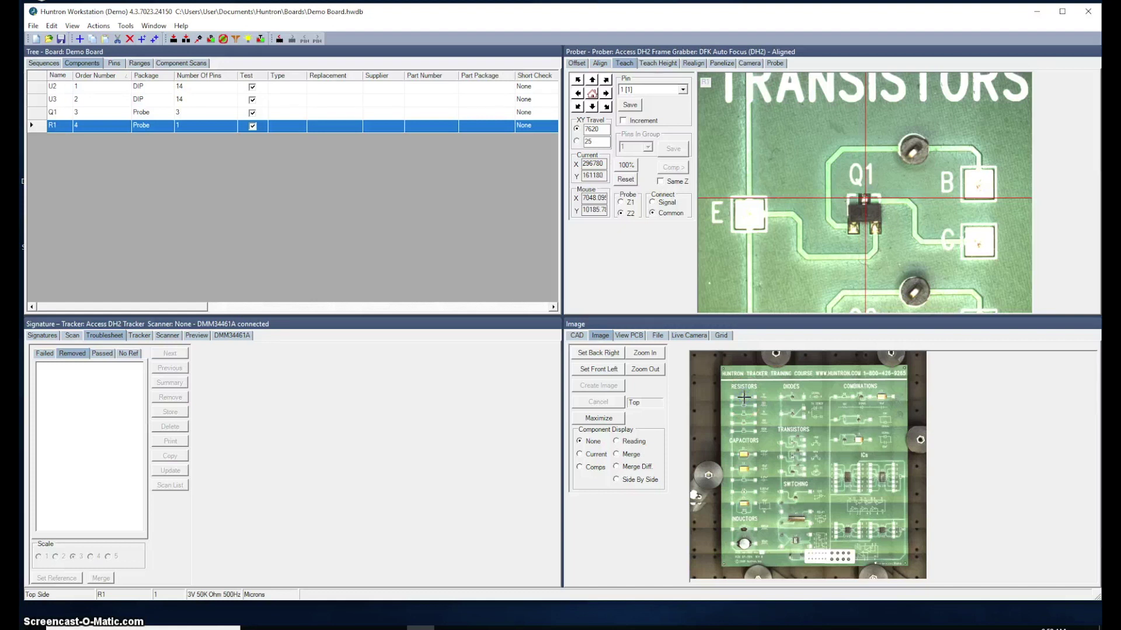
{"action": "left_click", "coordinate": [744, 398]}
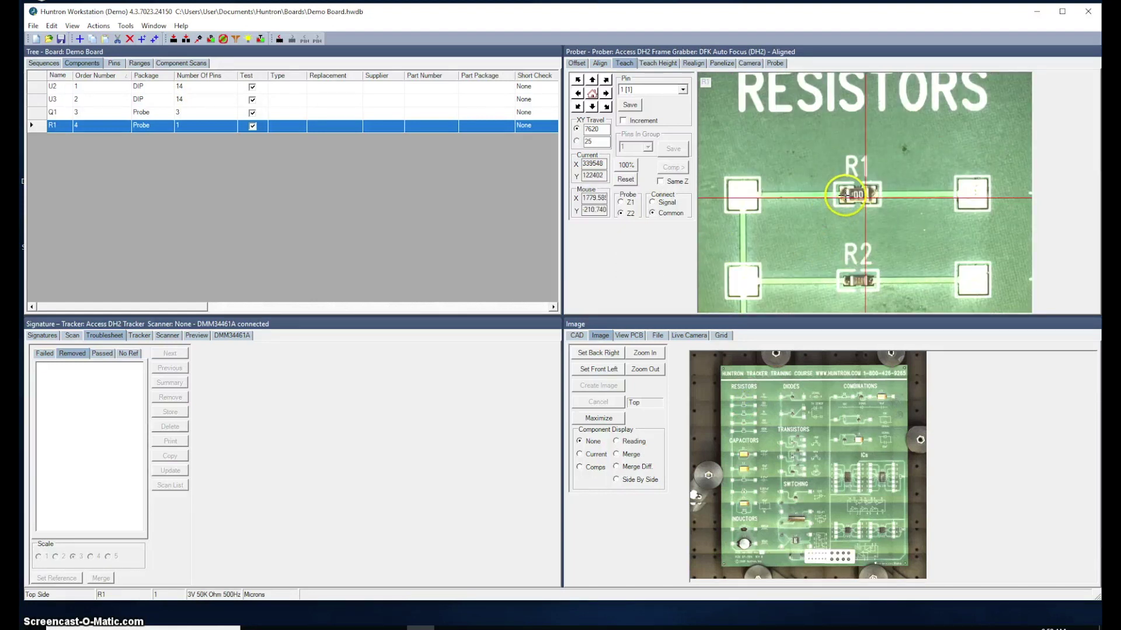
{"action": "left_click", "coordinate": [845, 195]}
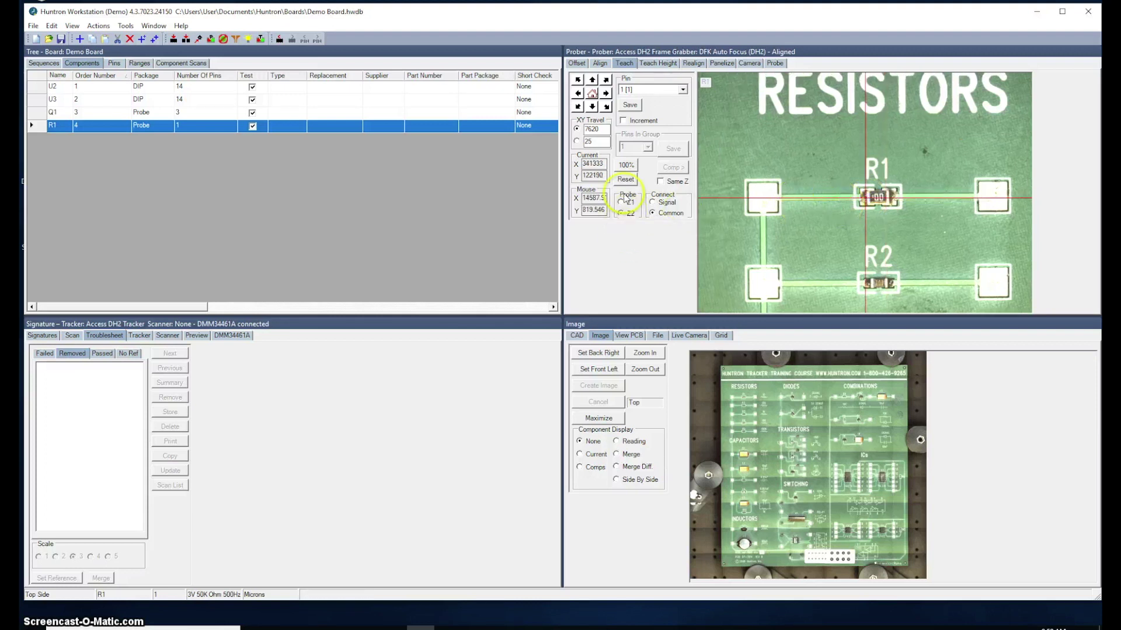
{"action": "left_click", "coordinate": [629, 105]}
Step: Switch to probe Z1, center R1's pad, and save pin 1's signal position
{"action": "left_click", "coordinate": [620, 202]}
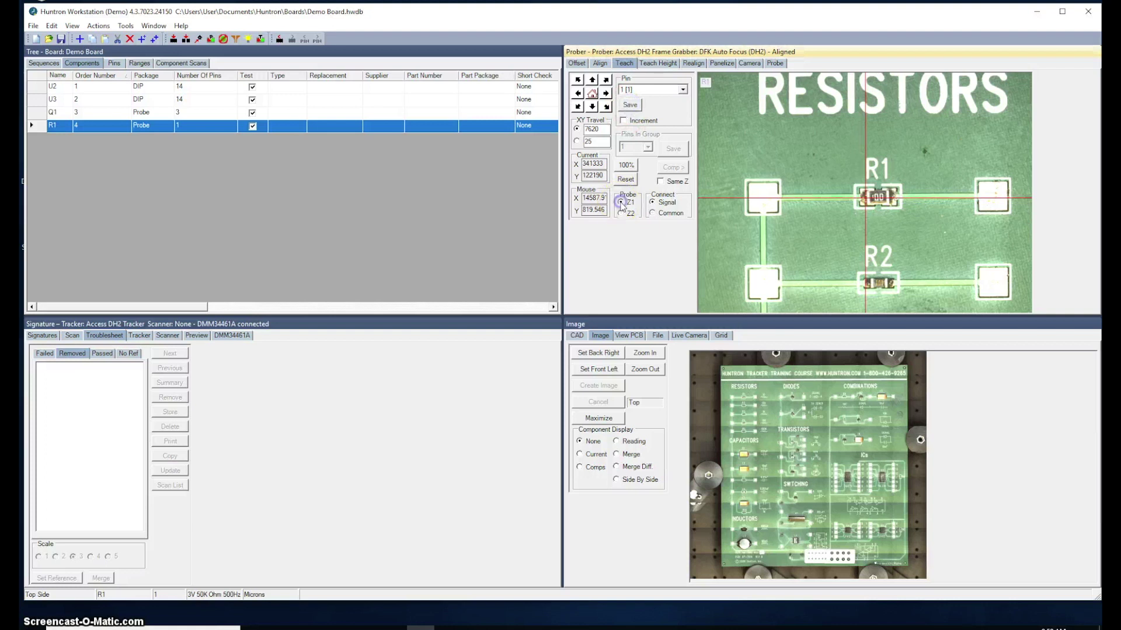
{"action": "left_click_drag", "start_coordinate": [920, 192], "coordinate": [894, 198]}
{"action": "left_click", "coordinate": [627, 102]}
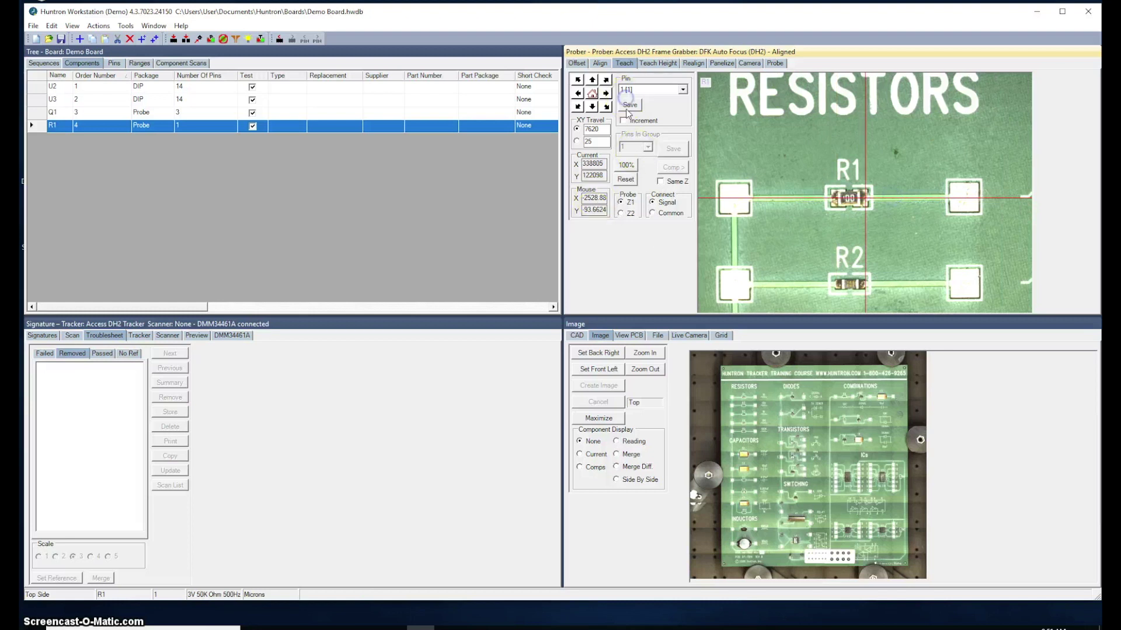
{"action": "left_click", "coordinate": [654, 281]}
Step: Open the Teach Height settings with component R1 selected and its pin list shown
{"action": "left_click", "coordinate": [658, 63]}
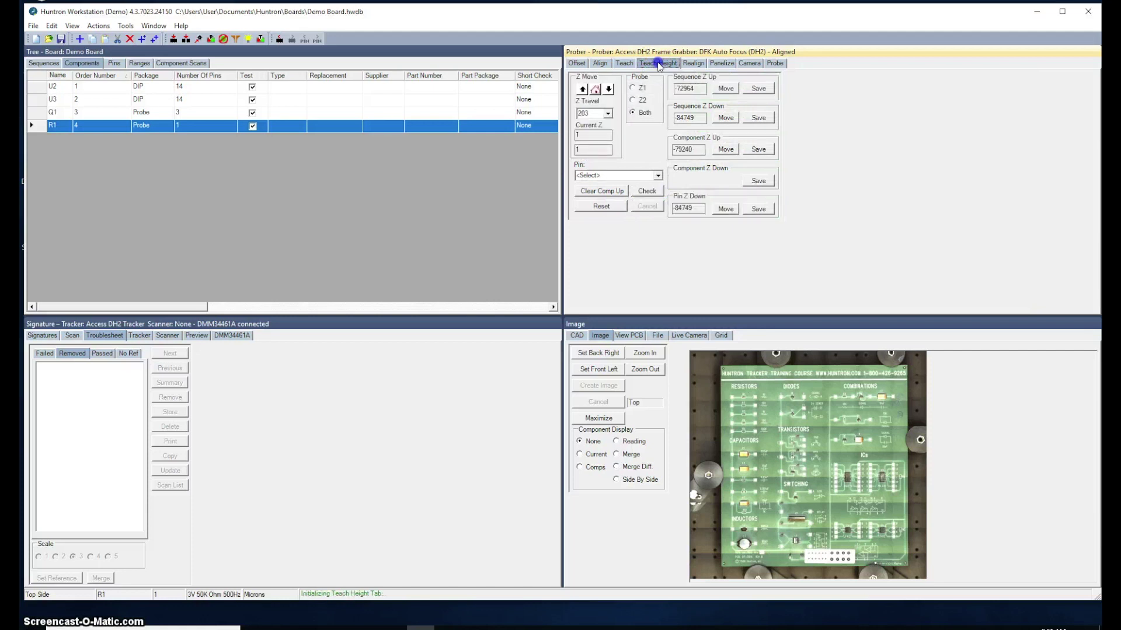
{"action": "left_click", "coordinate": [43, 127]}
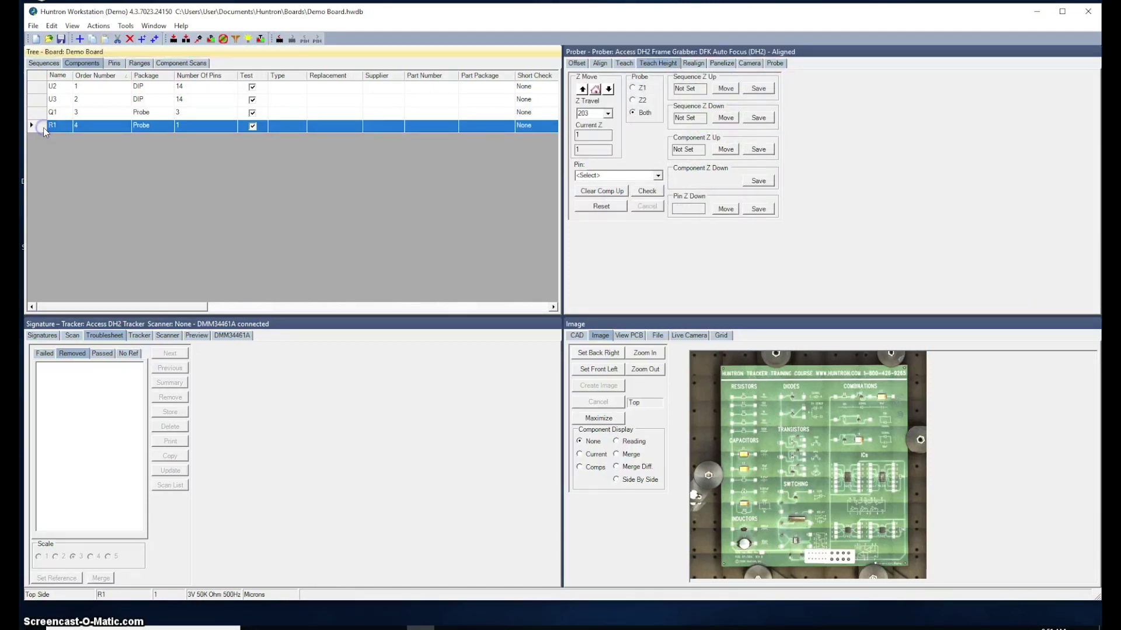
{"action": "left_click", "coordinate": [645, 175]}
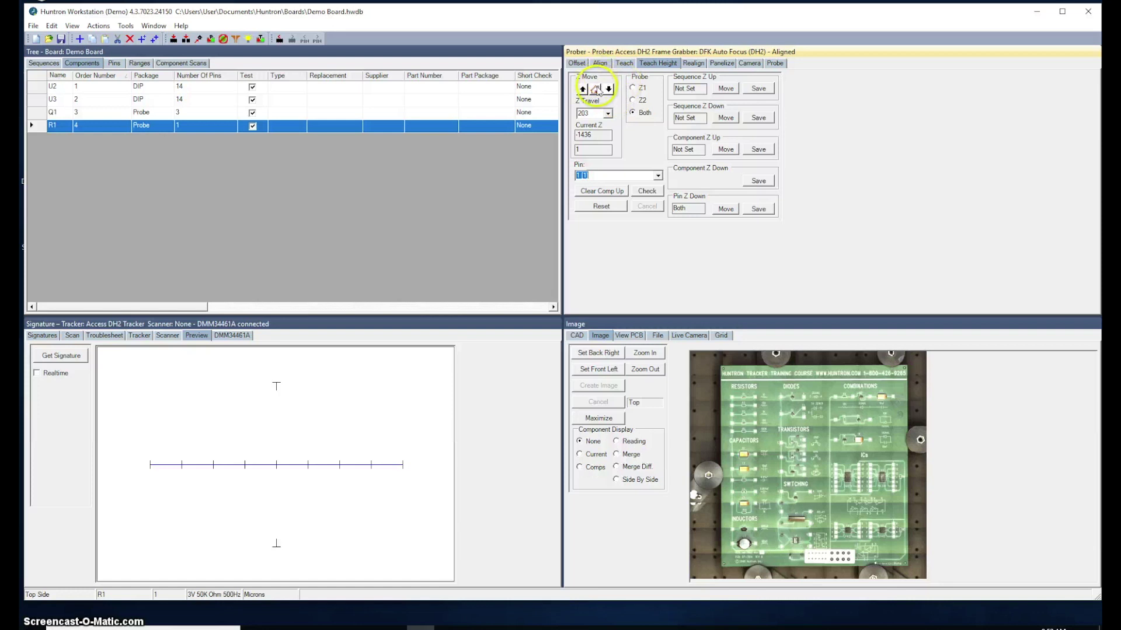
Step: Lower the probes one 6502 step and save -72965 as the Sequence Z Up height
{"action": "left_click", "coordinate": [607, 113]}
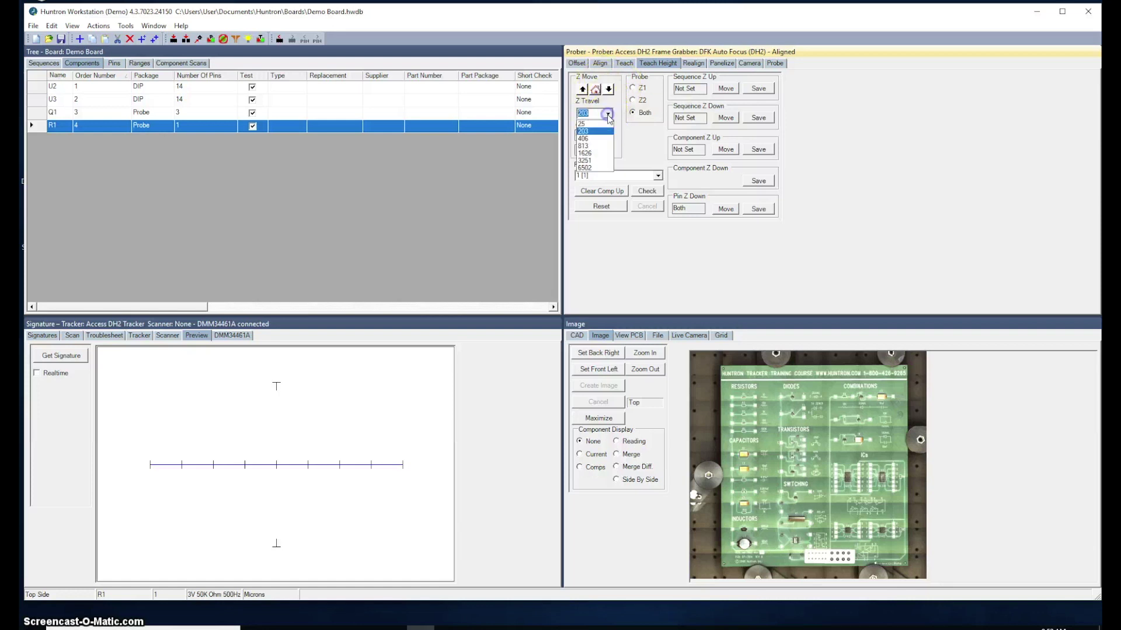
{"action": "left_click", "coordinate": [596, 168]}
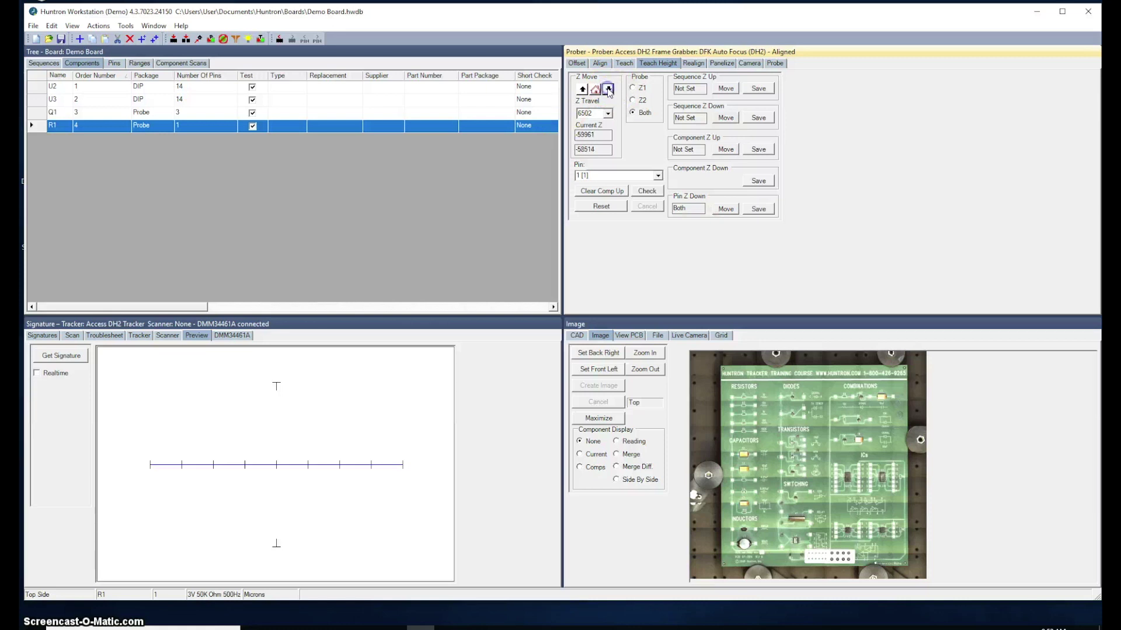
{"action": "left_click", "coordinate": [609, 89]}
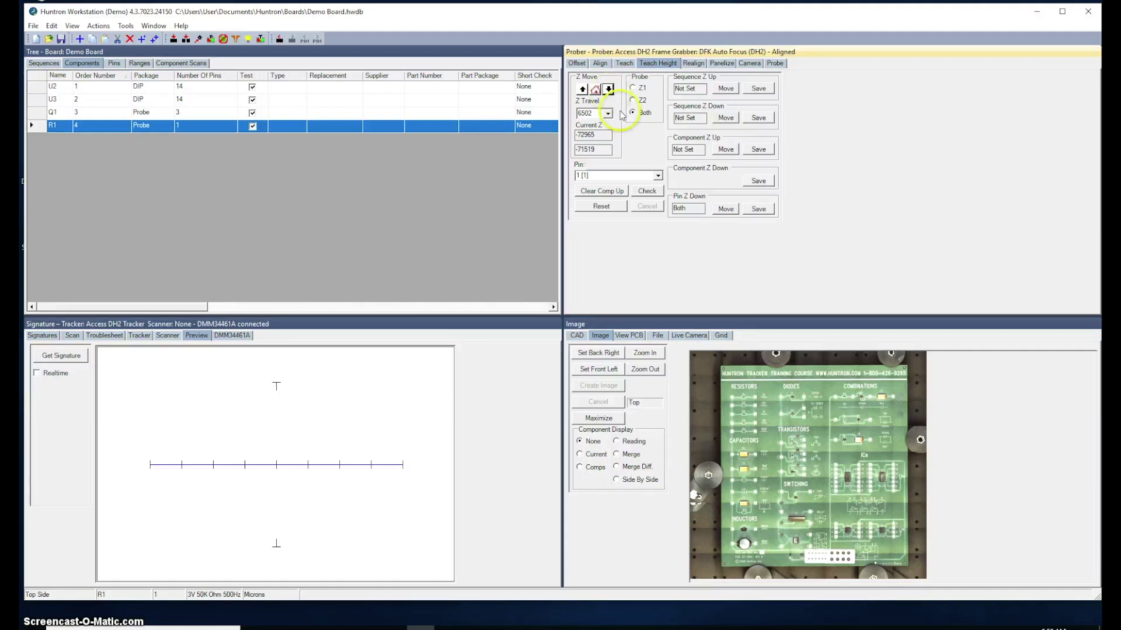
{"action": "left_click", "coordinate": [759, 89]}
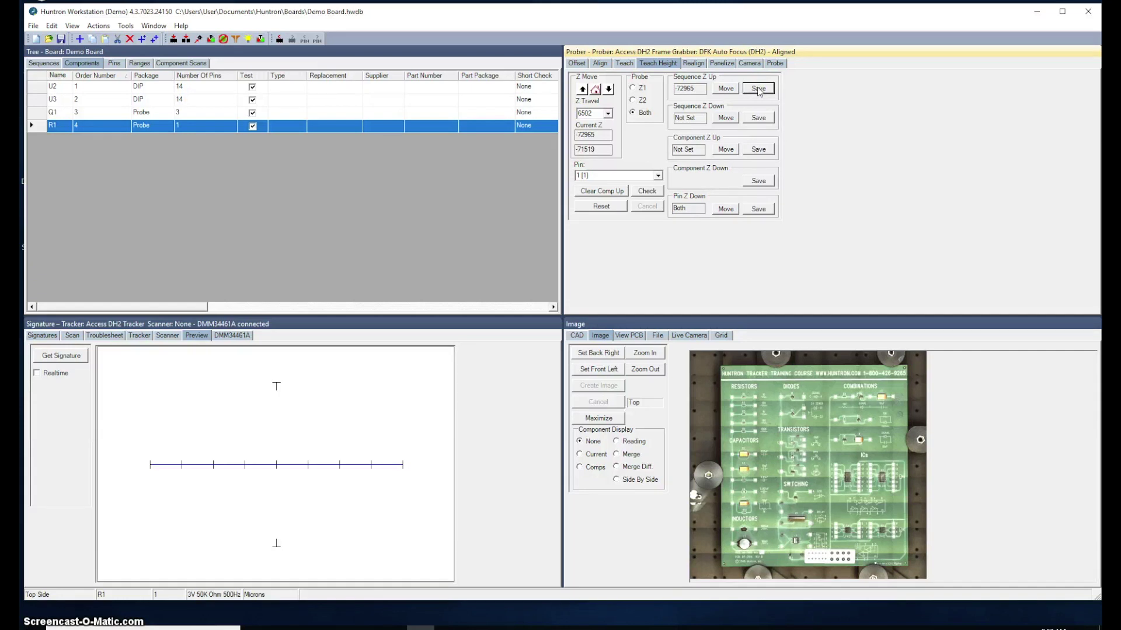
Step: Lower the probes four steps at the 1626 Z travel size
{"action": "left_click", "coordinate": [759, 88]}
{"action": "left_click", "coordinate": [607, 89]}
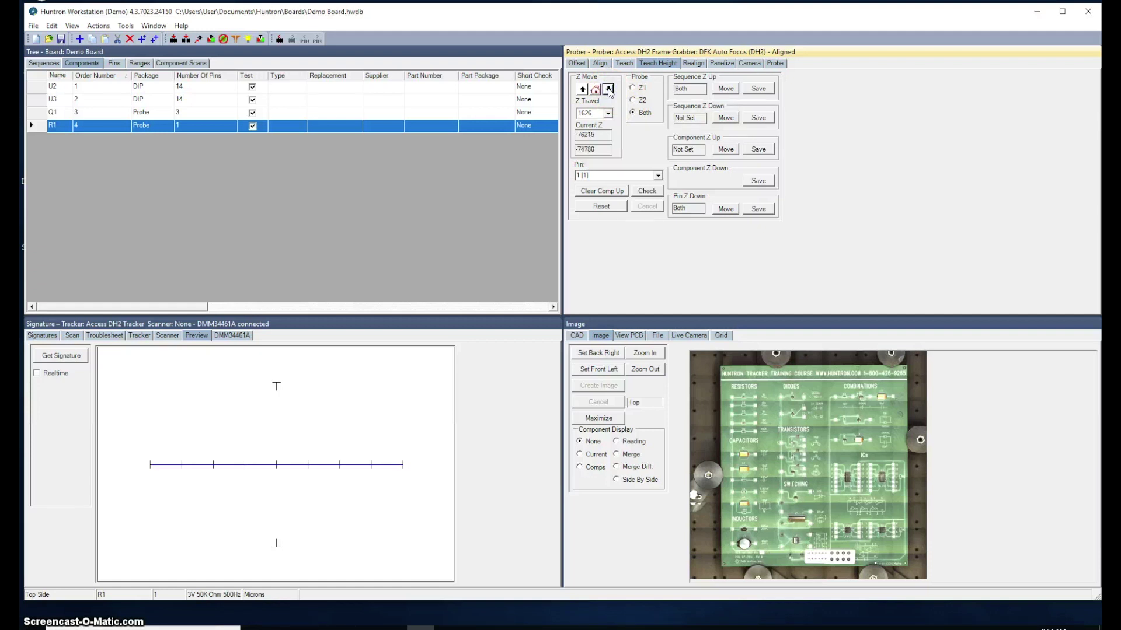
{"action": "left_click", "coordinate": [607, 90]}
{"action": "left_click", "coordinate": [607, 89]}
{"action": "left_click", "coordinate": [607, 89]}
Step: Lower one more 813 step and save -82726 as Z Down for all pins
{"action": "left_click", "coordinate": [608, 91]}
{"action": "left_click", "coordinate": [608, 113]}
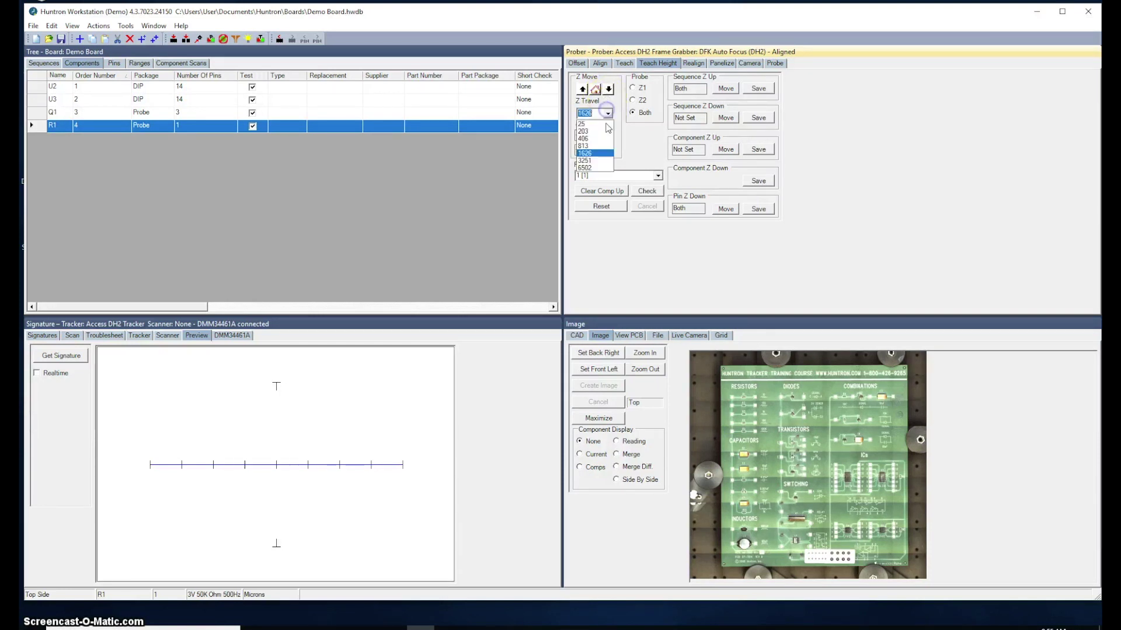
{"action": "left_click", "coordinate": [584, 146]}
{"action": "left_click", "coordinate": [609, 90]}
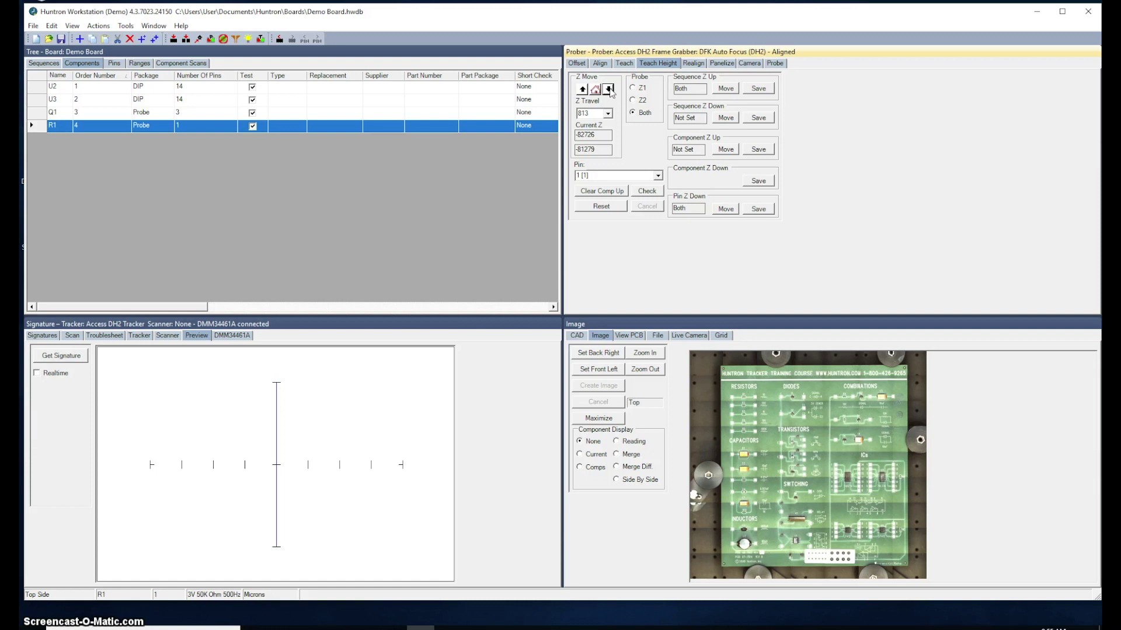
{"action": "left_click", "coordinate": [758, 118]}
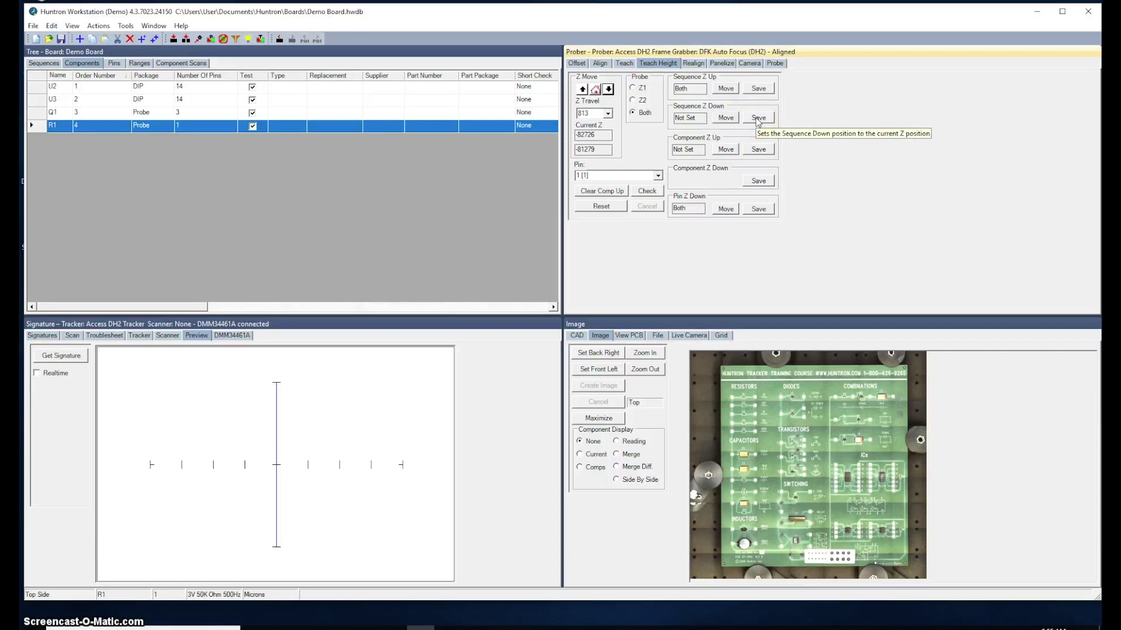
{"action": "left_click", "coordinate": [758, 119]}
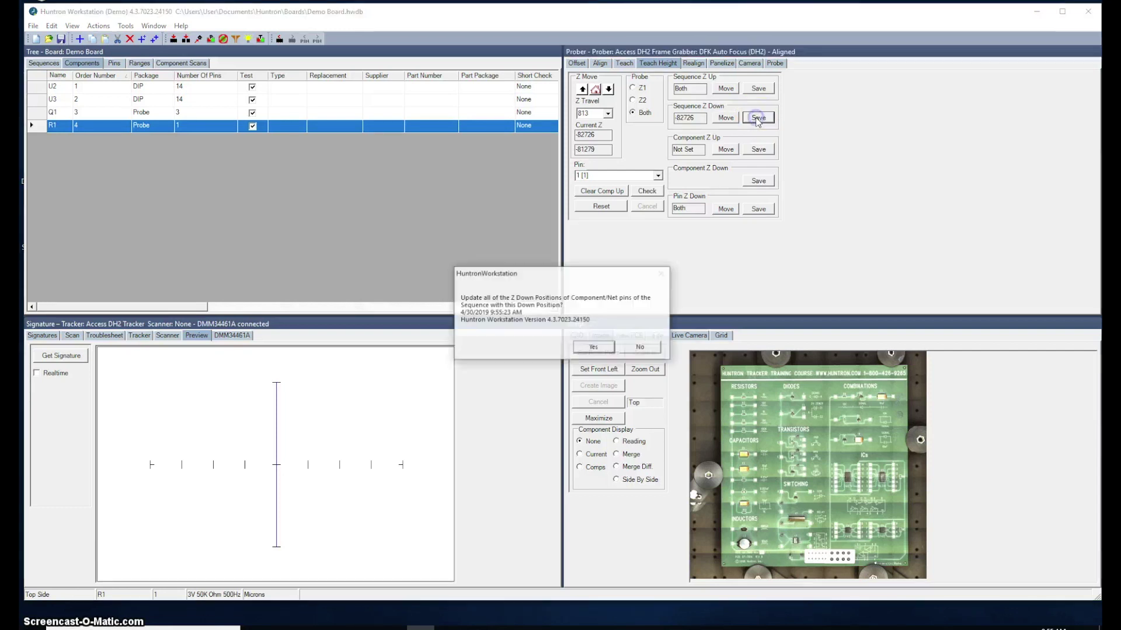
{"action": "left_click", "coordinate": [596, 347]}
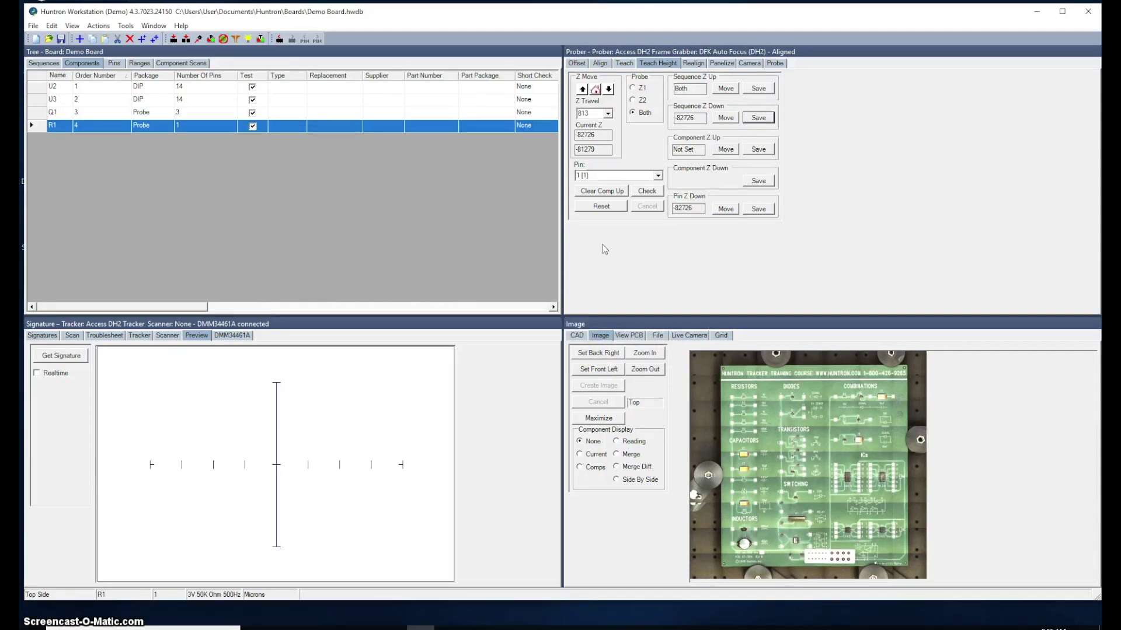
Step: Enter serial number 001, select Q1 with Sequence kept checked, and start the scan
{"action": "left_click", "coordinate": [79, 337]}
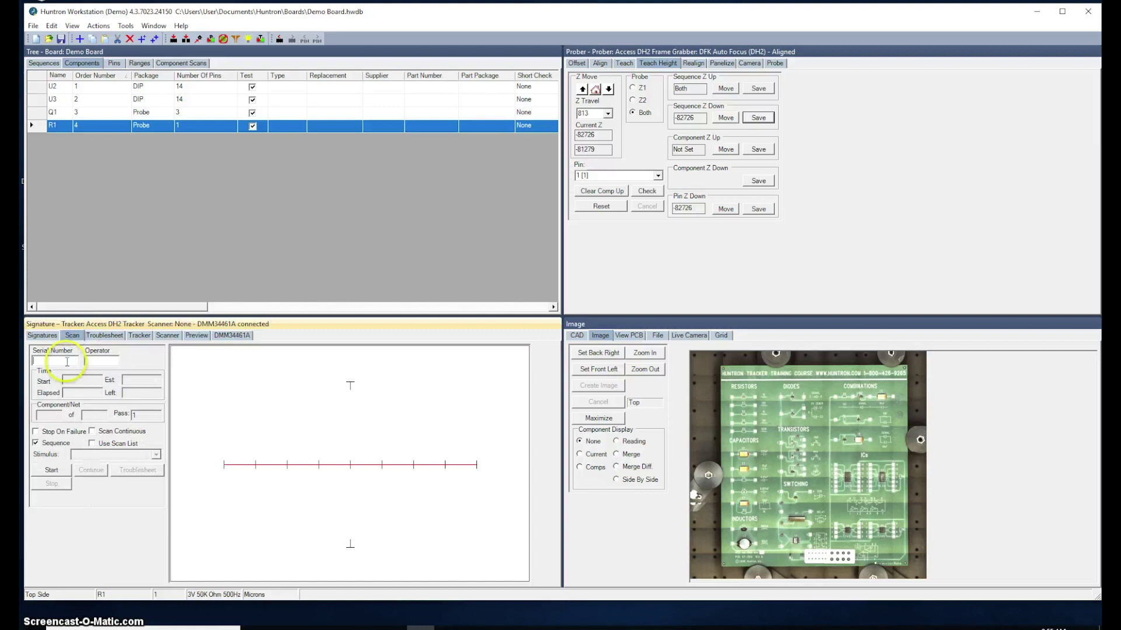
{"action": "left_click", "coordinate": [69, 359]}
{"action": "type", "text": "001"}
{"action": "left_click", "coordinate": [123, 534]}
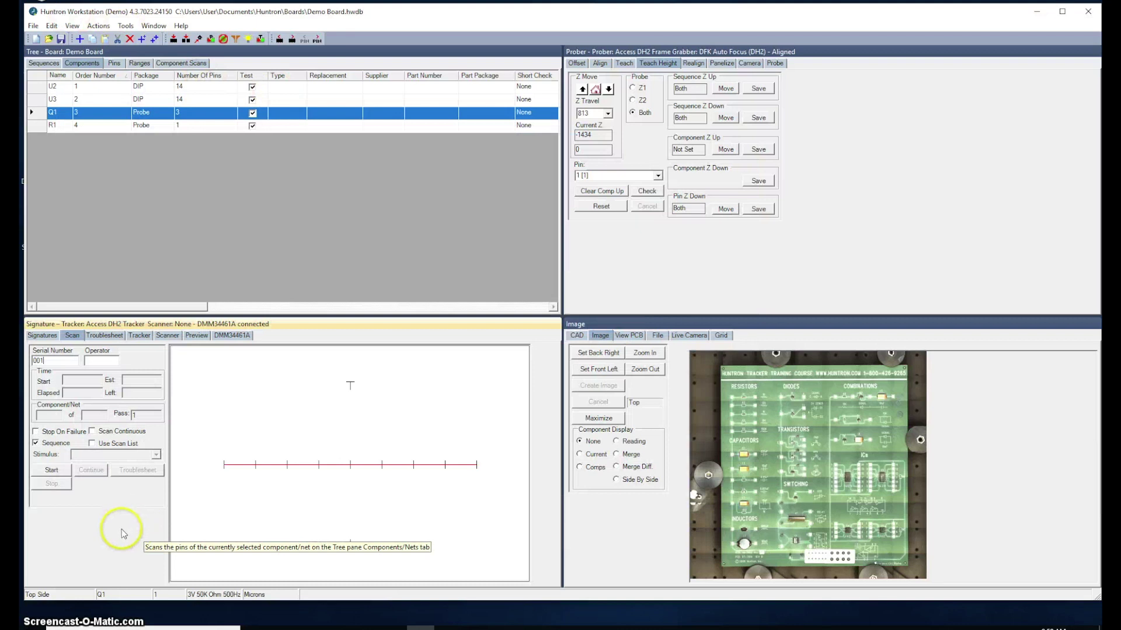
{"action": "left_click", "coordinate": [35, 444]}
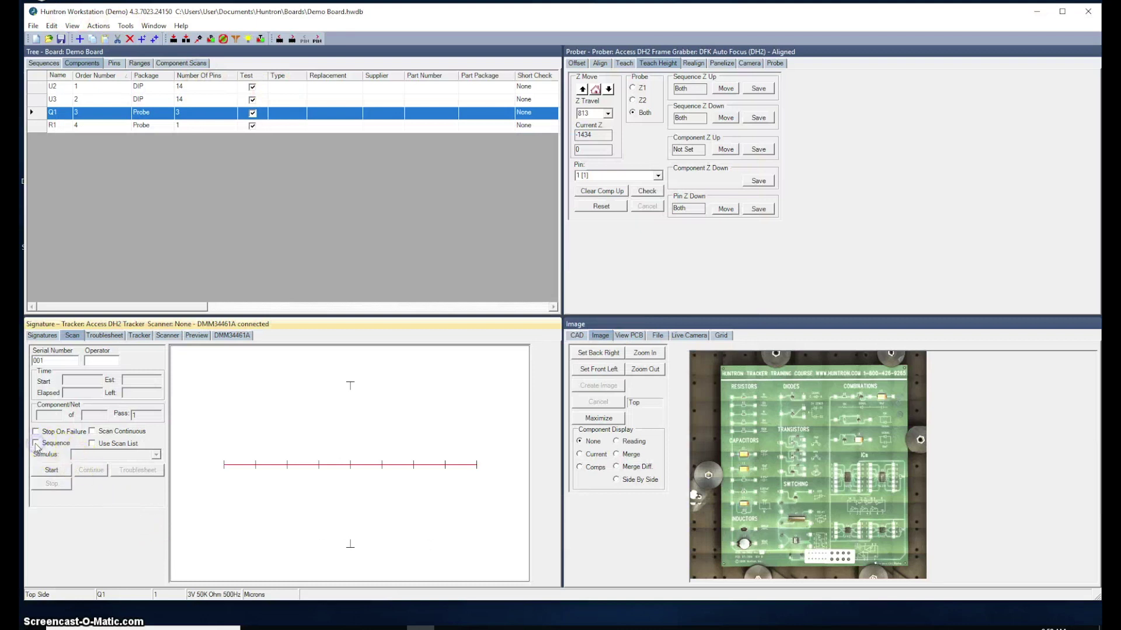
{"action": "left_click", "coordinate": [36, 444]}
{"action": "left_click", "coordinate": [47, 468]}
{"action": "left_click", "coordinate": [103, 267]}
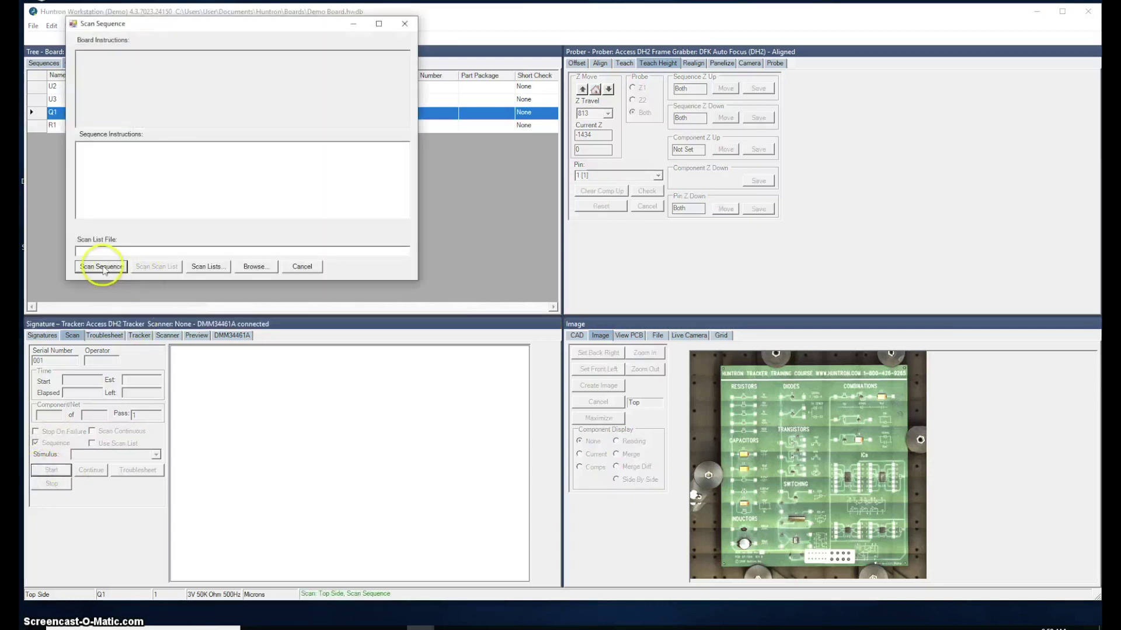
Step: Choose Scan Sequence to scan all four Demo Board components
{"action": "left_click", "coordinate": [103, 266]}
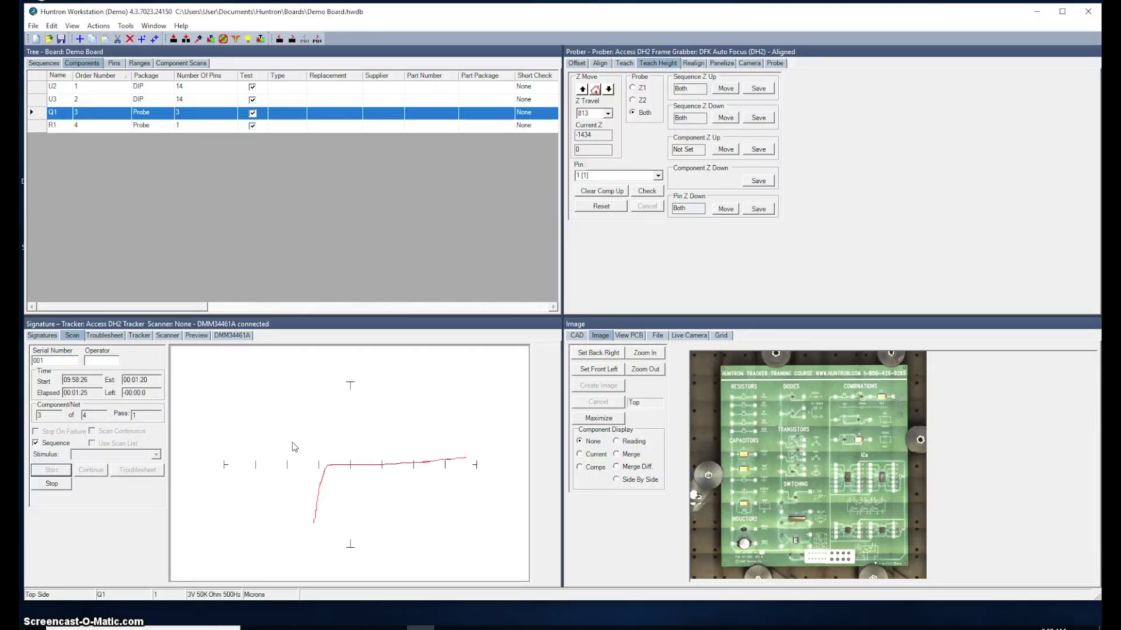
Step: Wait for the four-component scan to finish, ending with a NO REF result
{"action": "left_click", "coordinate": [290, 451]}
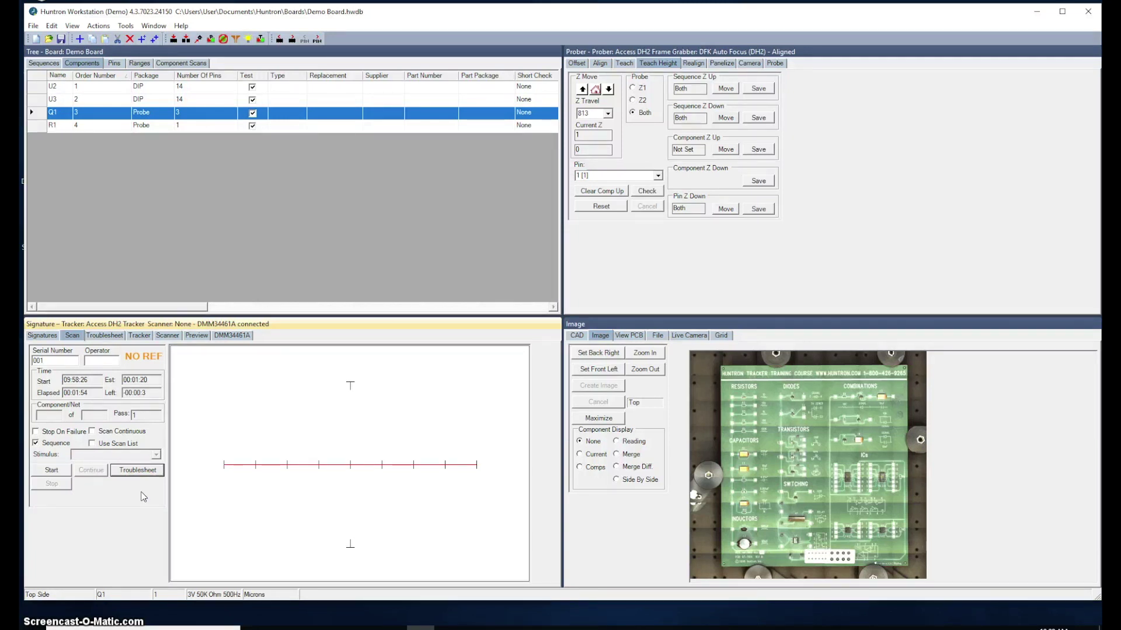
Step: Review U2 and R1 signatures in Troubleshoot, then set this scan as the reference
{"action": "left_click", "coordinate": [138, 470]}
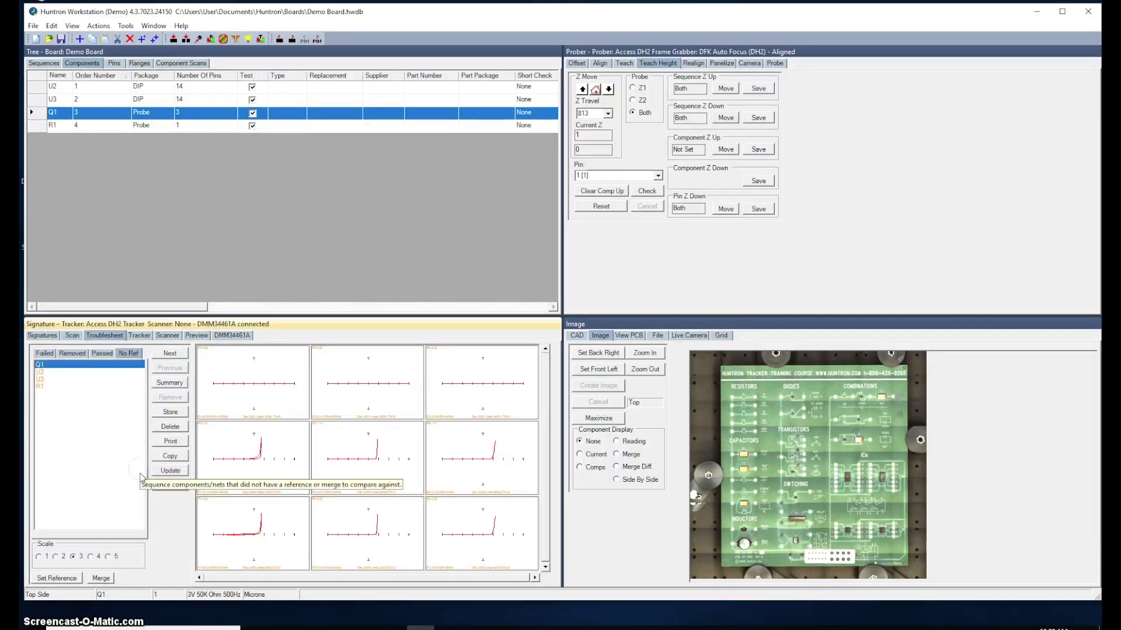
{"action": "left_click", "coordinate": [42, 372]}
{"action": "left_click", "coordinate": [47, 379]}
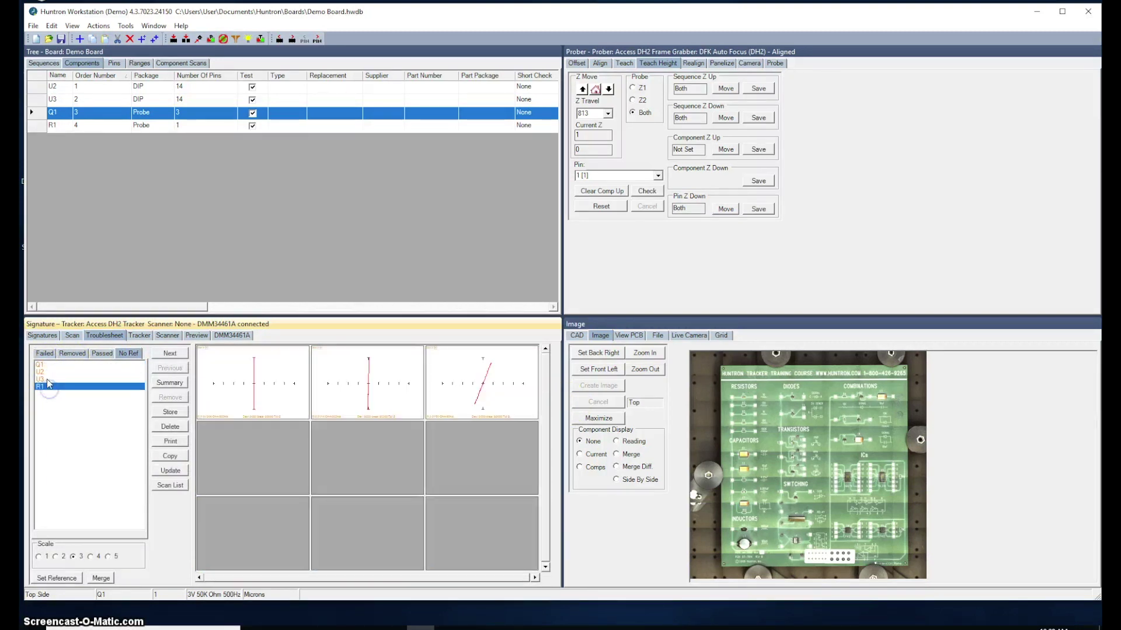
{"action": "left_click", "coordinate": [47, 374]}
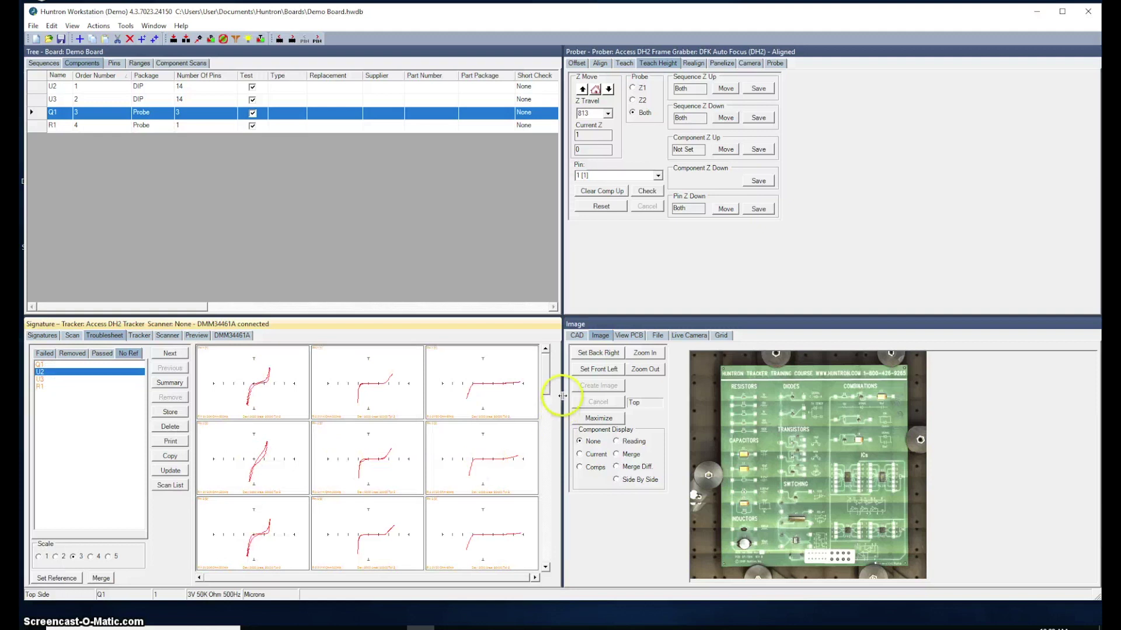
{"action": "mouse_move", "coordinate": [548, 389]}
{"action": "left_mouse_down"}
{"action": "mouse_move", "coordinate": [544, 542]}
{"action": "mouse_move", "coordinate": [550, 390]}
{"action": "left_mouse_up"}
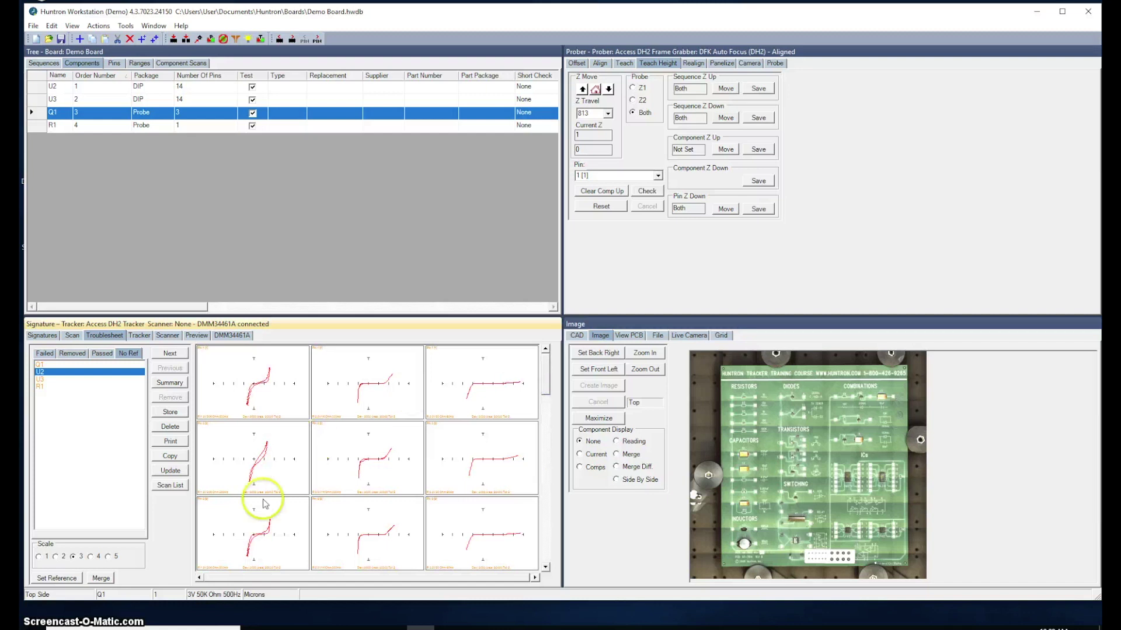
{"action": "left_click", "coordinate": [51, 578]}
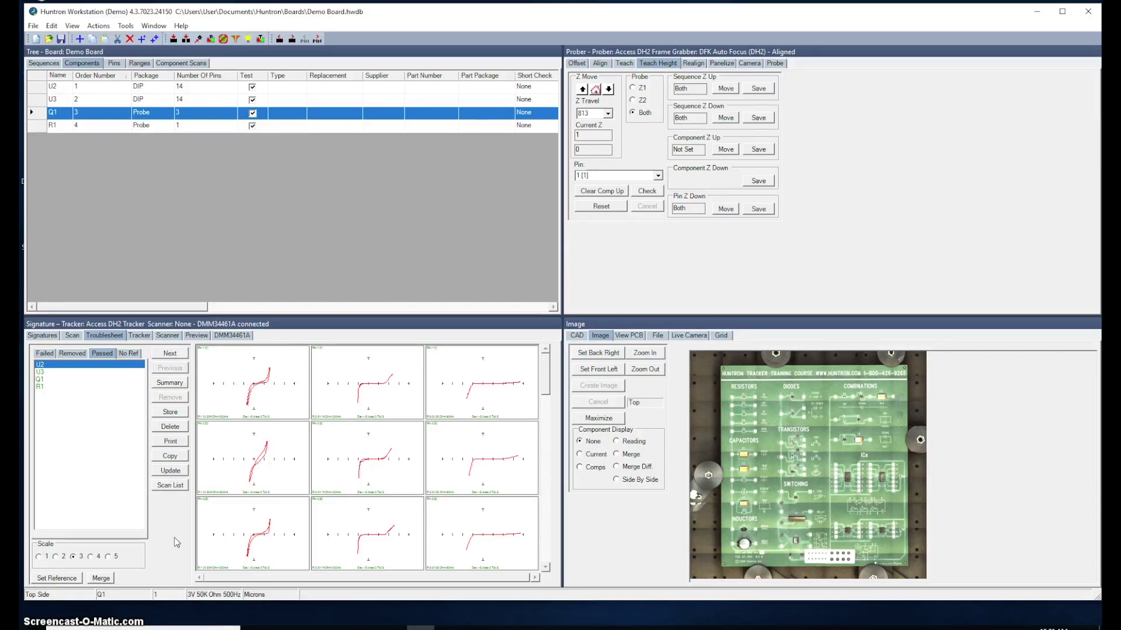
{"action": "left_click", "coordinate": [216, 175]}
Step: Start a scan of U2 alone with Sequence unchecked, confirming the prompt
{"action": "left_click", "coordinate": [75, 338]}
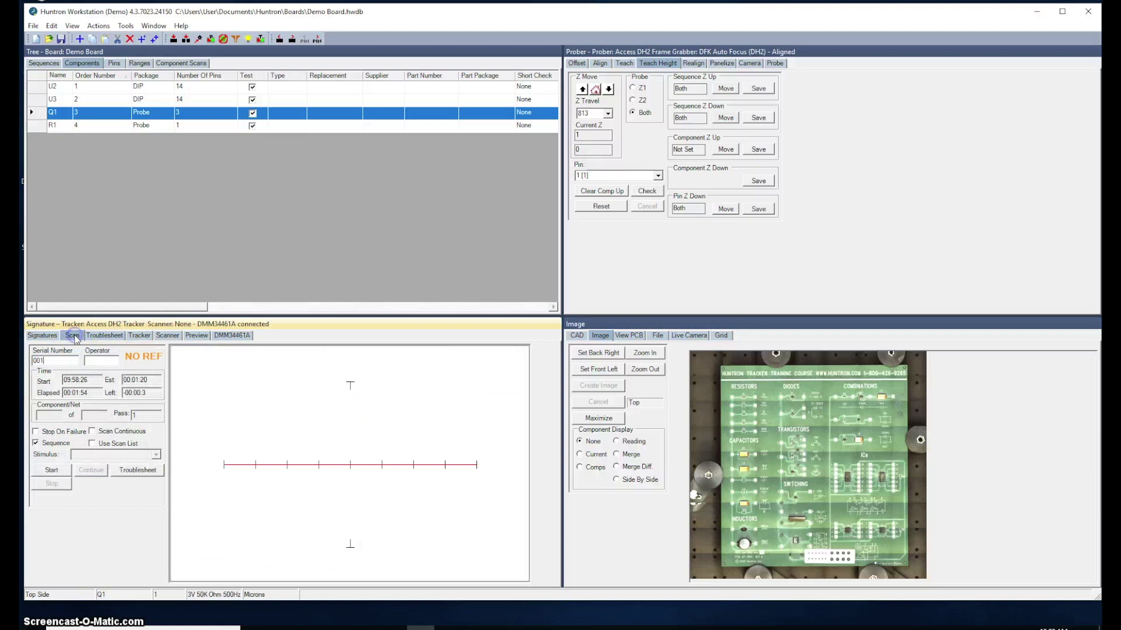
{"action": "left_click", "coordinate": [63, 185]}
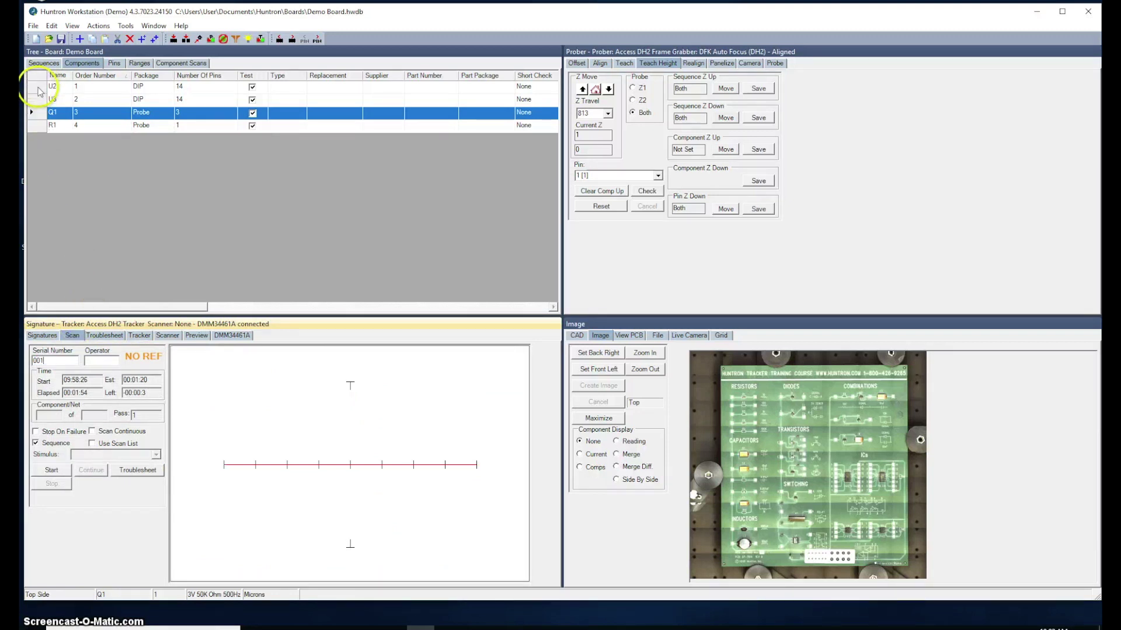
{"action": "left_click", "coordinate": [33, 86]}
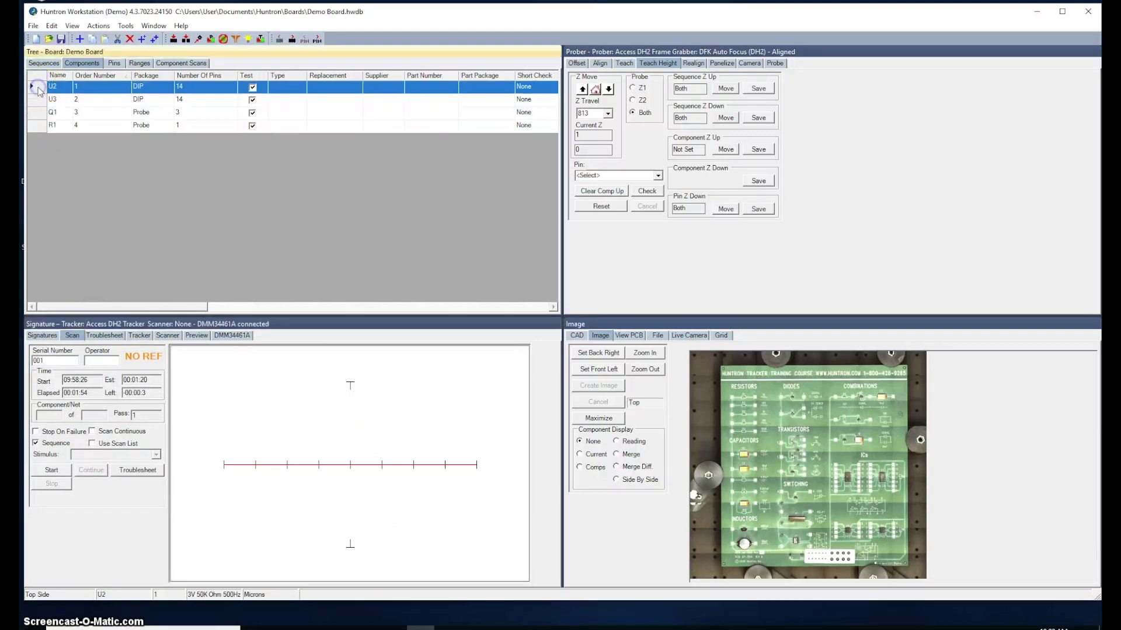
{"action": "left_click", "coordinate": [35, 445]}
{"action": "left_click", "coordinate": [51, 471]}
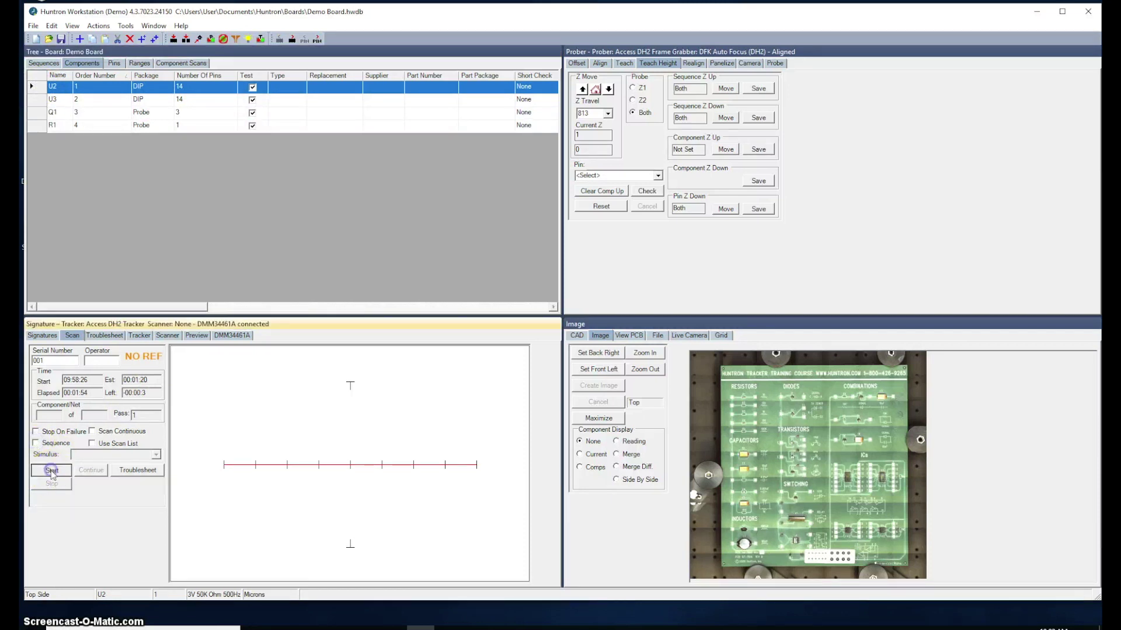
{"action": "left_click", "coordinate": [997, 282]}
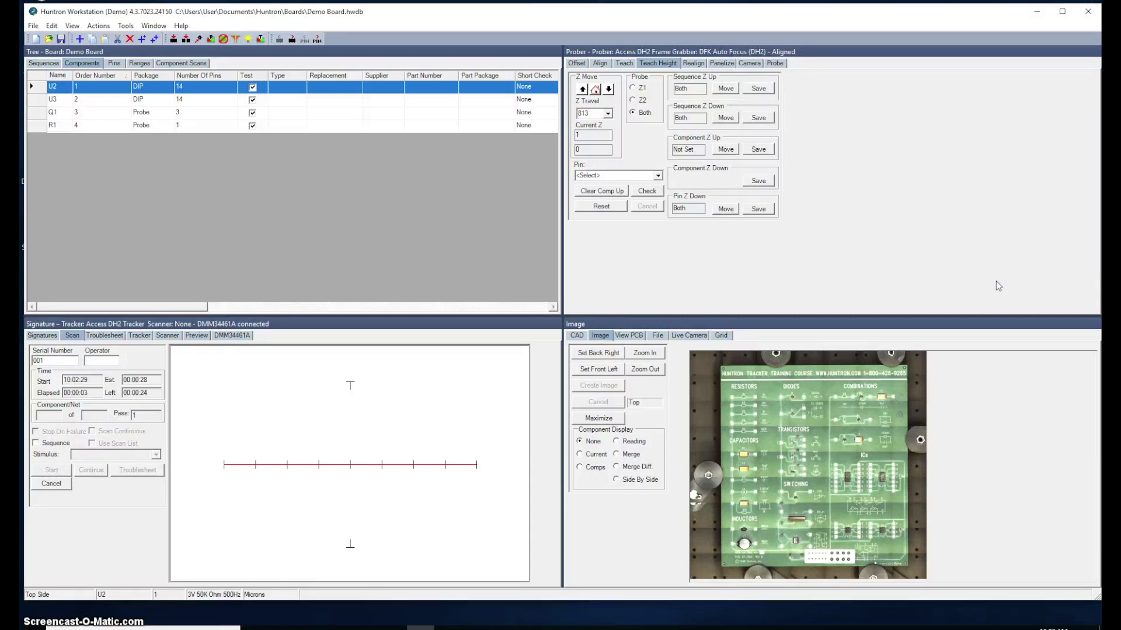
Step: Let the U2 rescan run until it reports FAILED after 45 seconds
{"action": "left_click", "coordinate": [500, 261]}
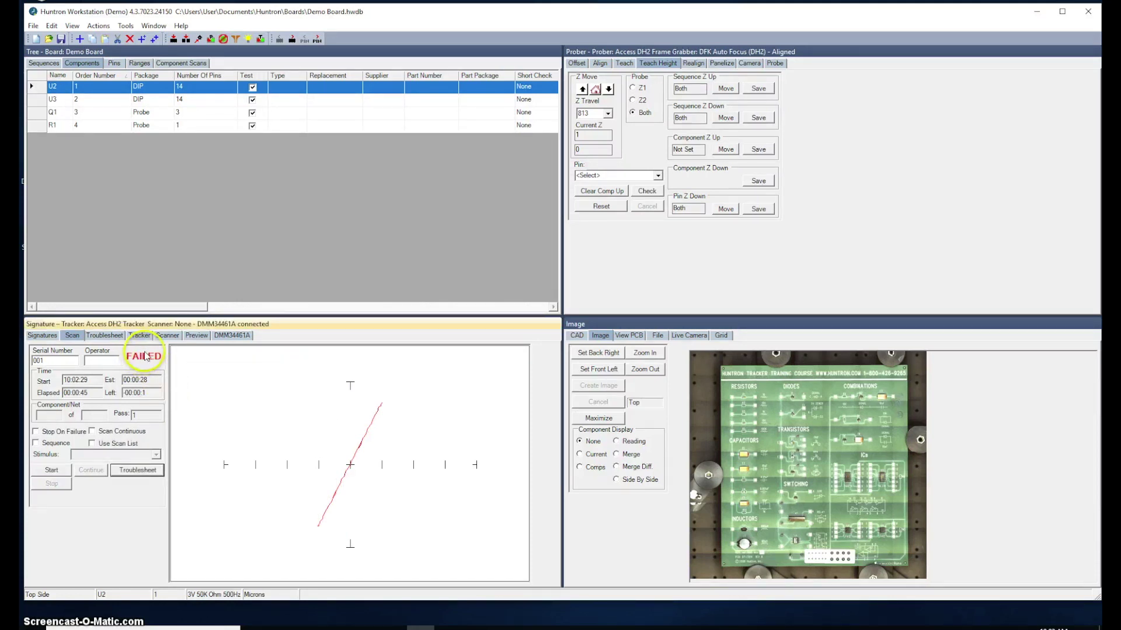
Step: Float the Troubleshoot results and enlarge pin 14's trace (deviation 45, tolerance 5) against the reference
{"action": "left_click", "coordinate": [137, 471]}
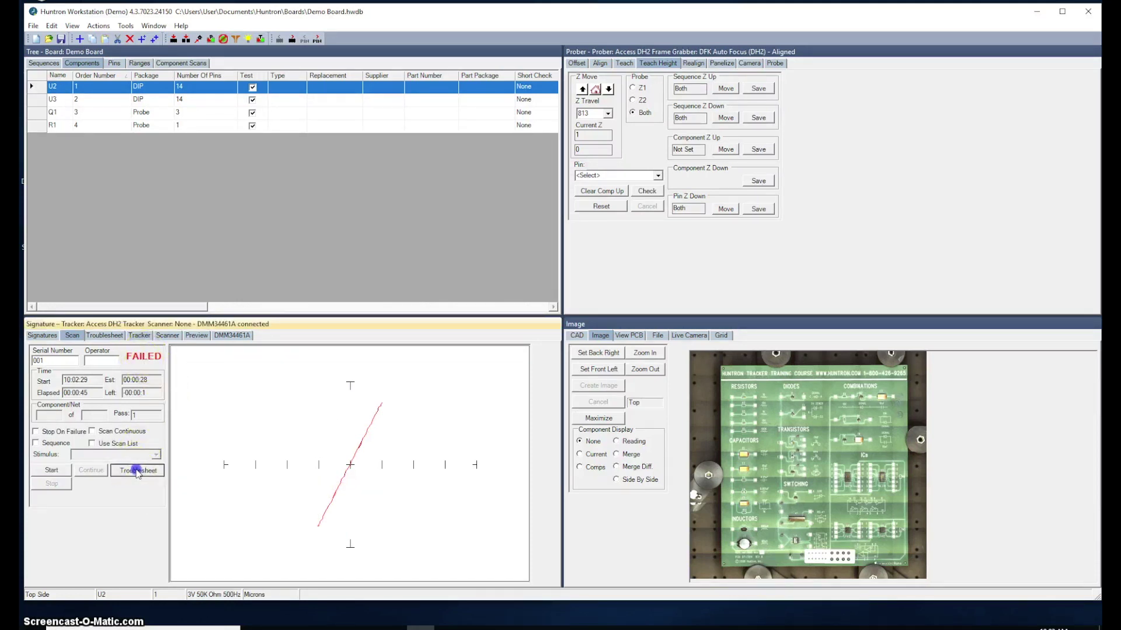
{"action": "double_click", "coordinate": [276, 322]}
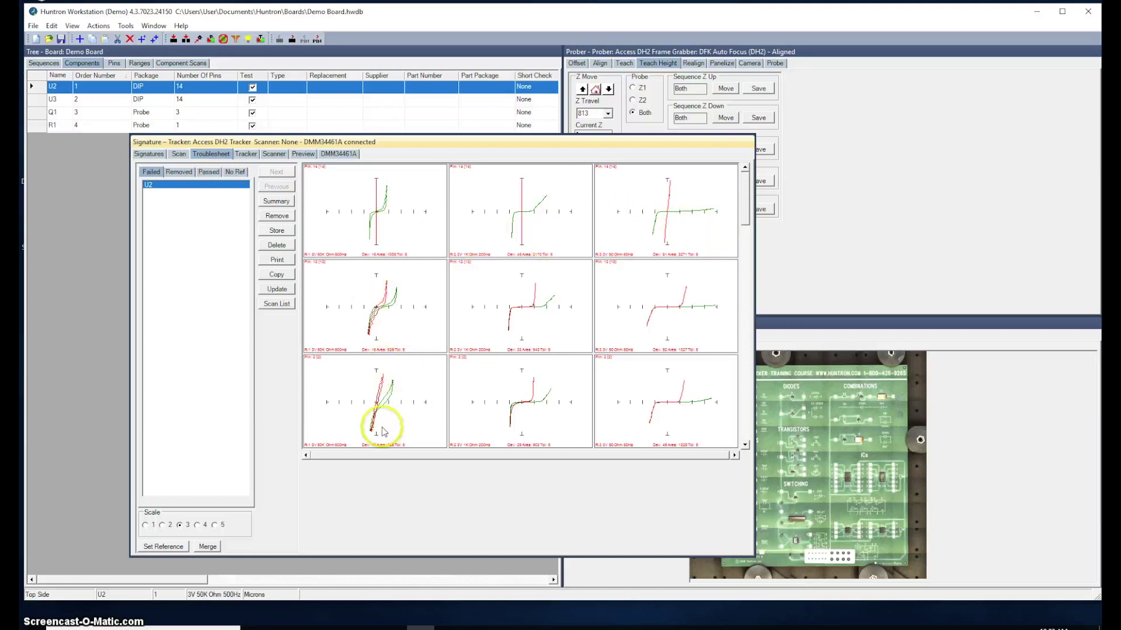
{"action": "left_click", "coordinate": [377, 202]}
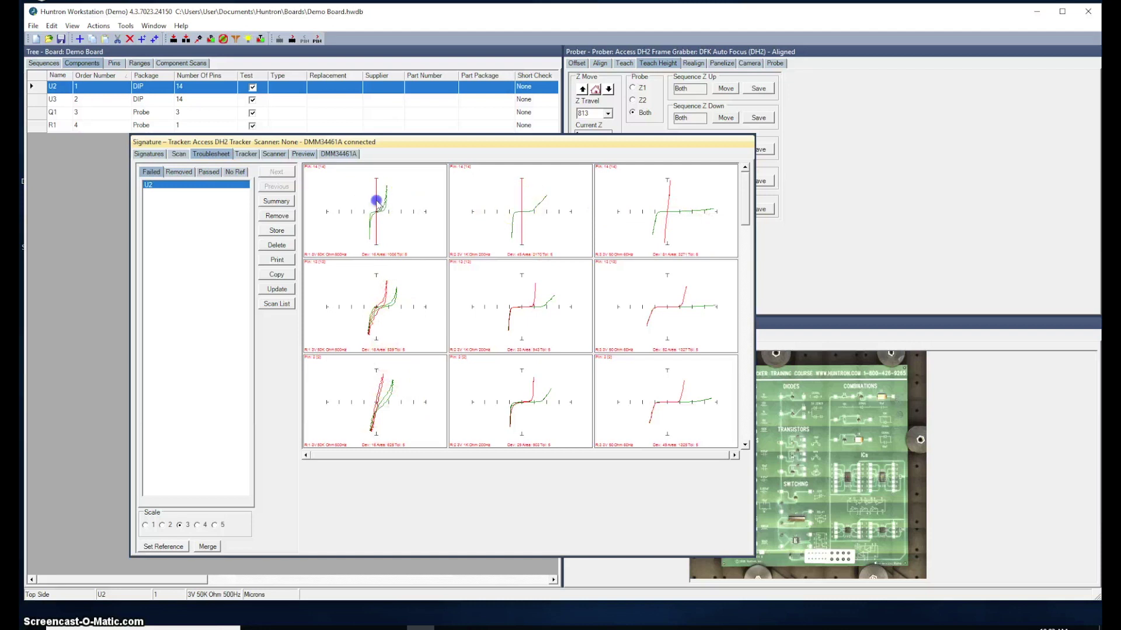
{"action": "double_click", "coordinate": [532, 203]}
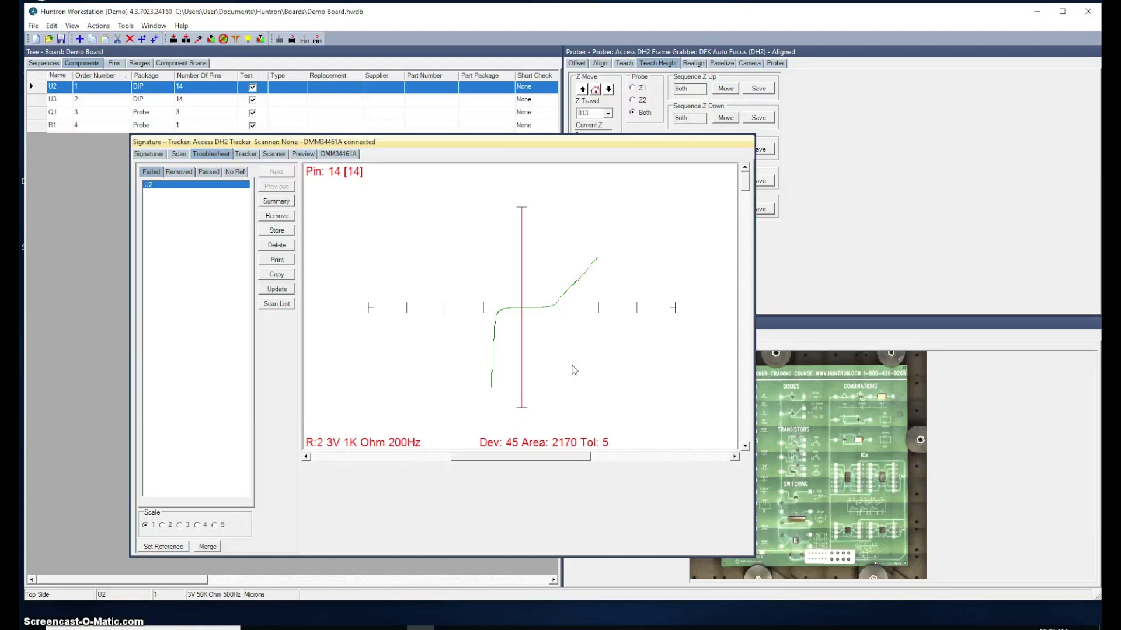
{"action": "scroll", "coordinate": [565, 344], "scroll_direction": "down", "scroll_amount": 2}
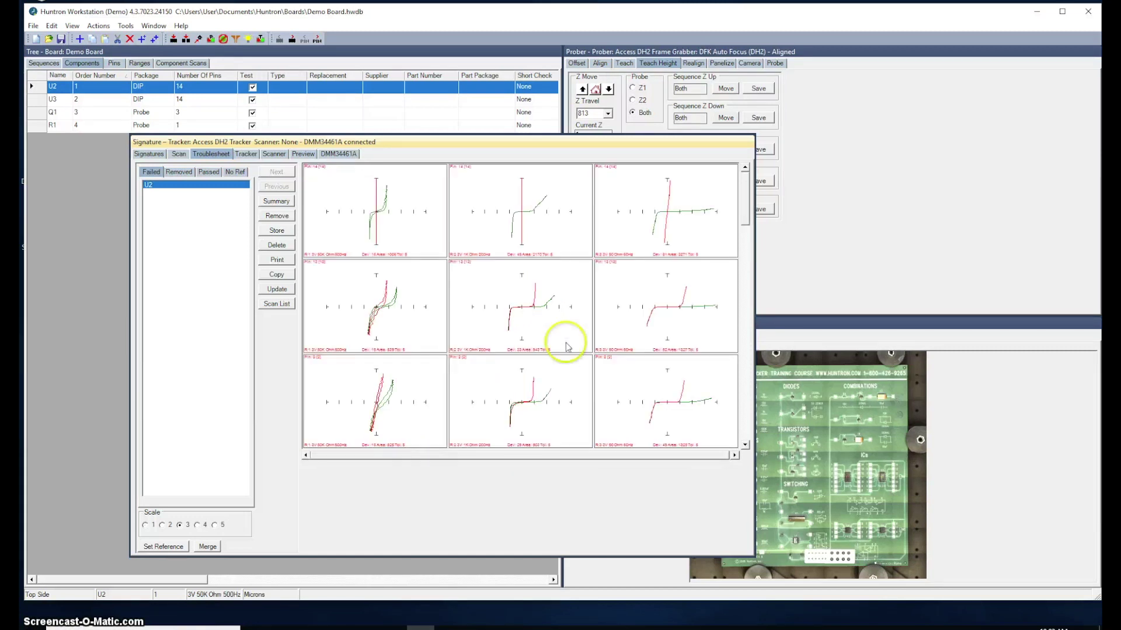